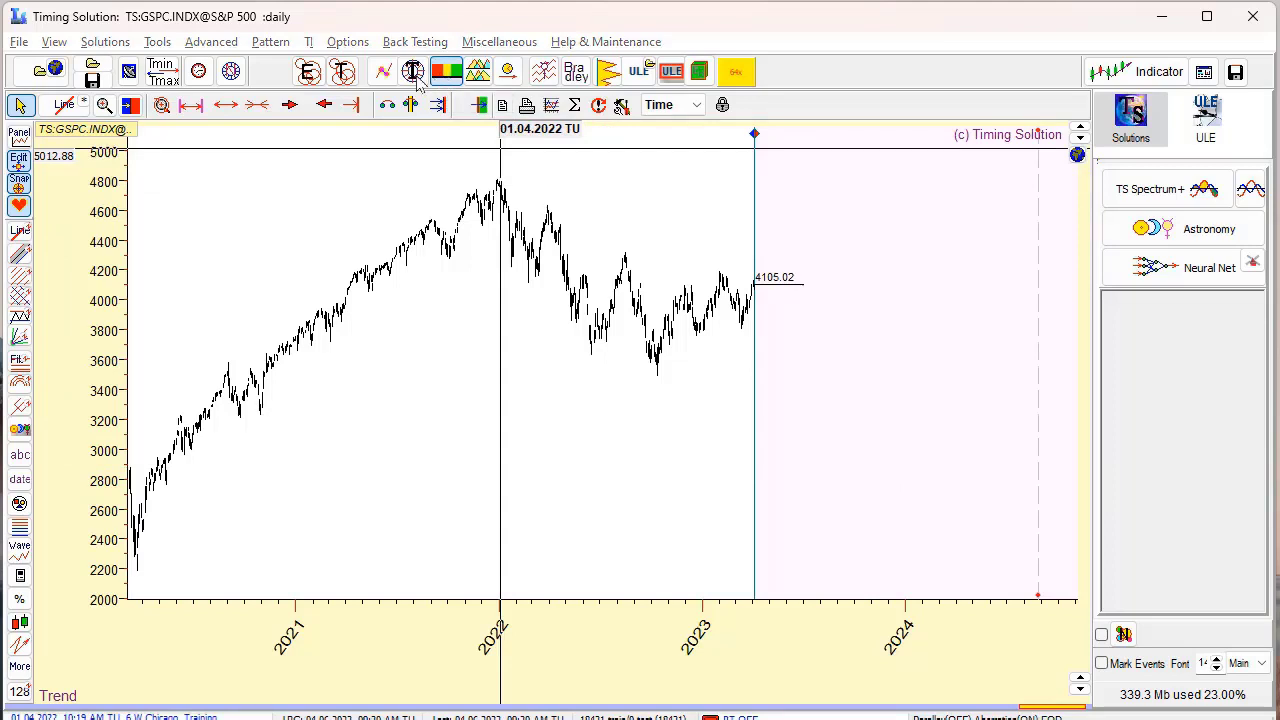
Choose Planet Direct/Retrograde as the phenomenon type
drag(275, 43, 607, 161)
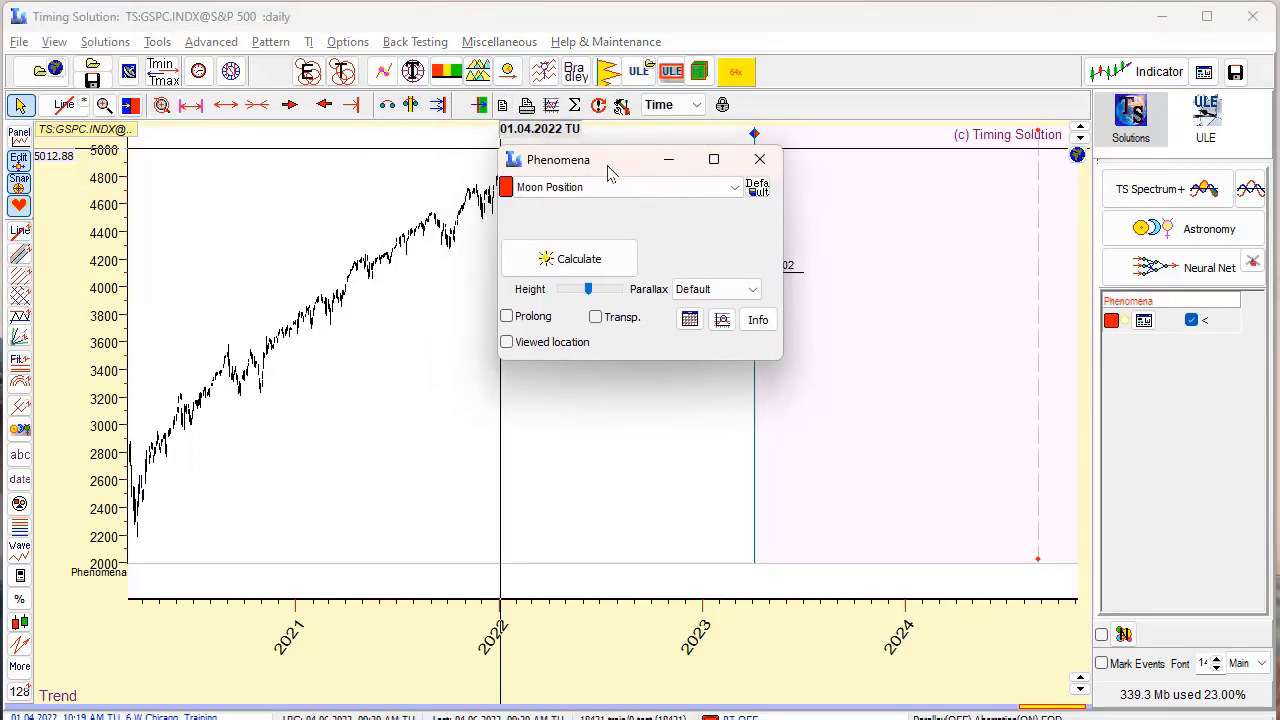
click(735, 190)
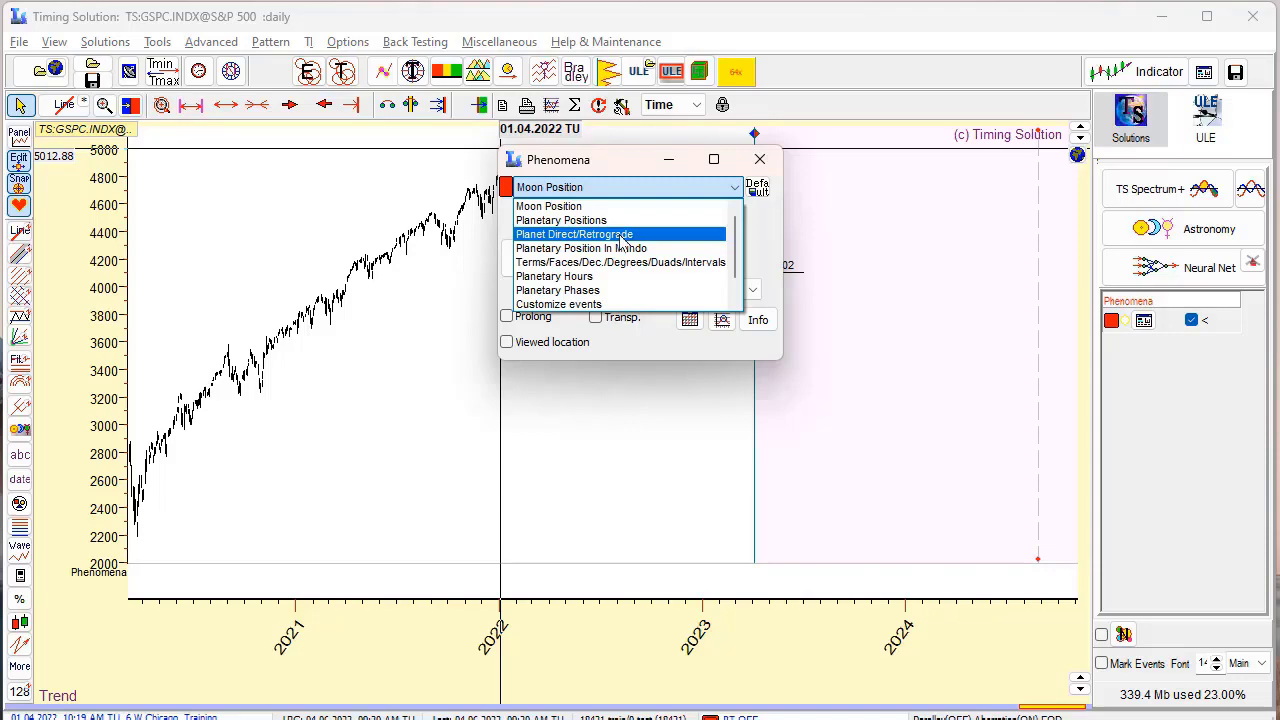
click(621, 235)
Drop Sun, Venus, Mars, Jupiter and Saturn so Mercury is the only planet
click(547, 220)
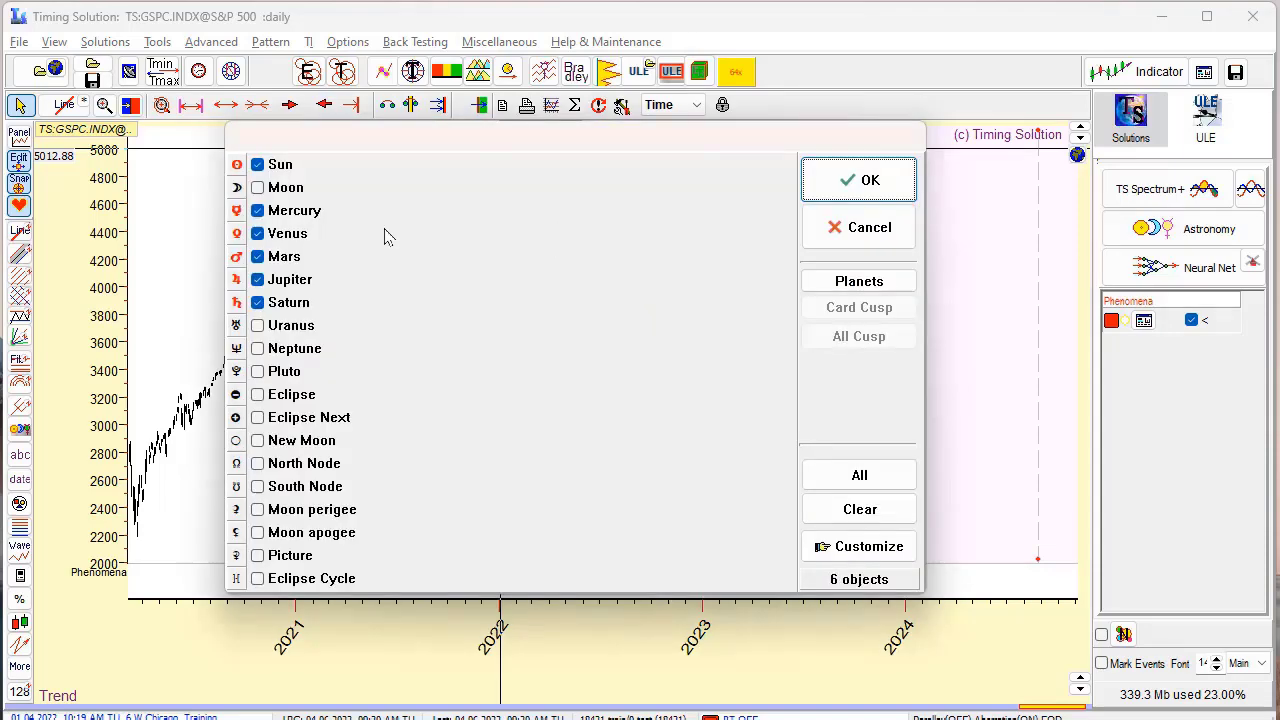
click(258, 165)
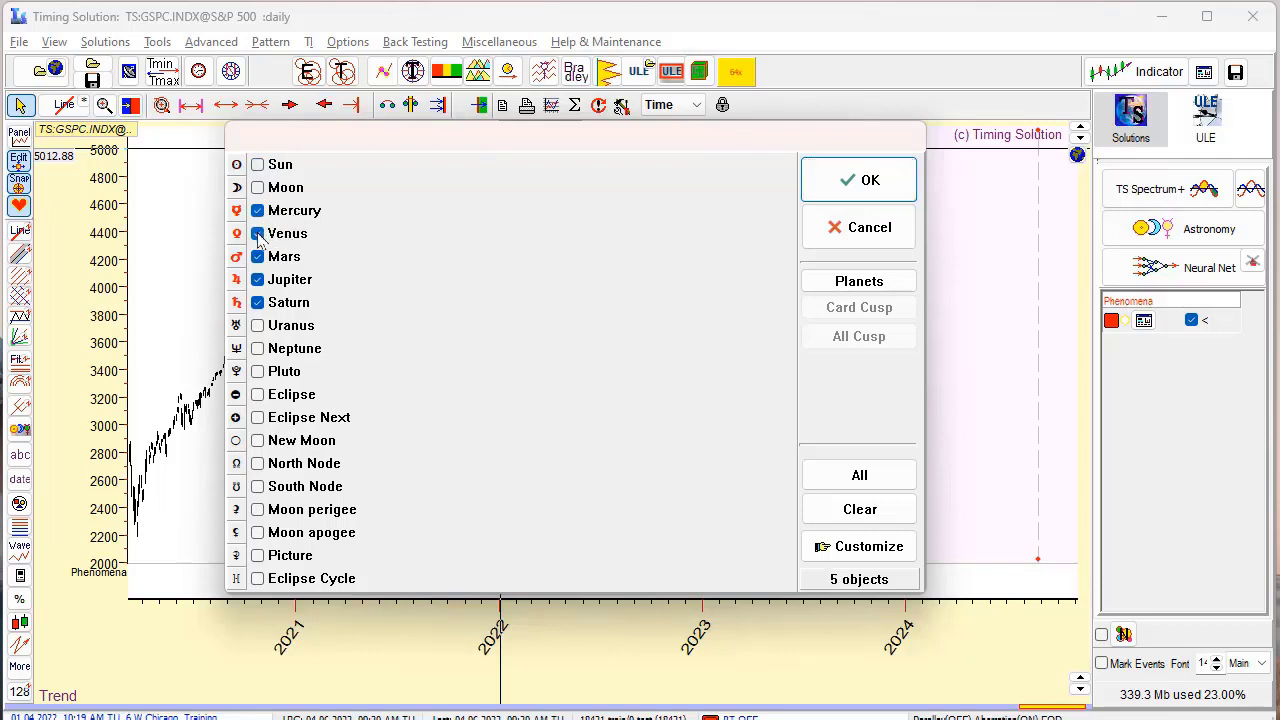
click(258, 233)
click(258, 256)
click(258, 279)
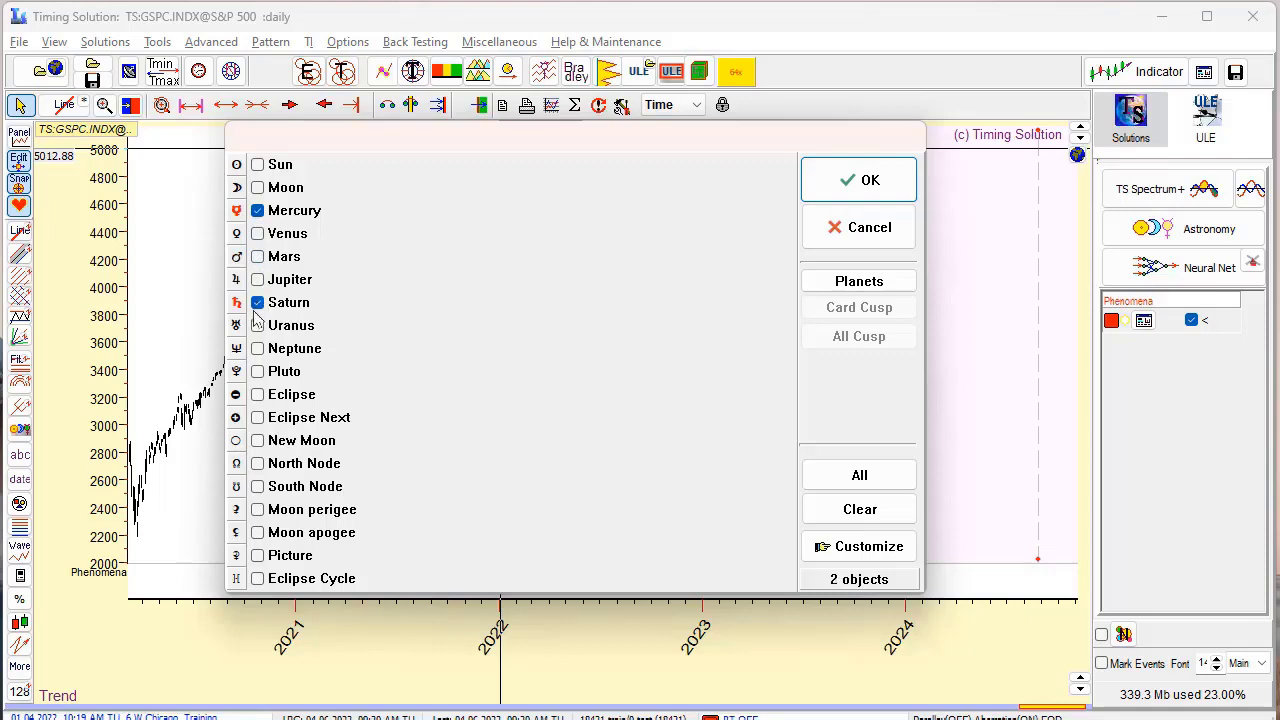
click(258, 302)
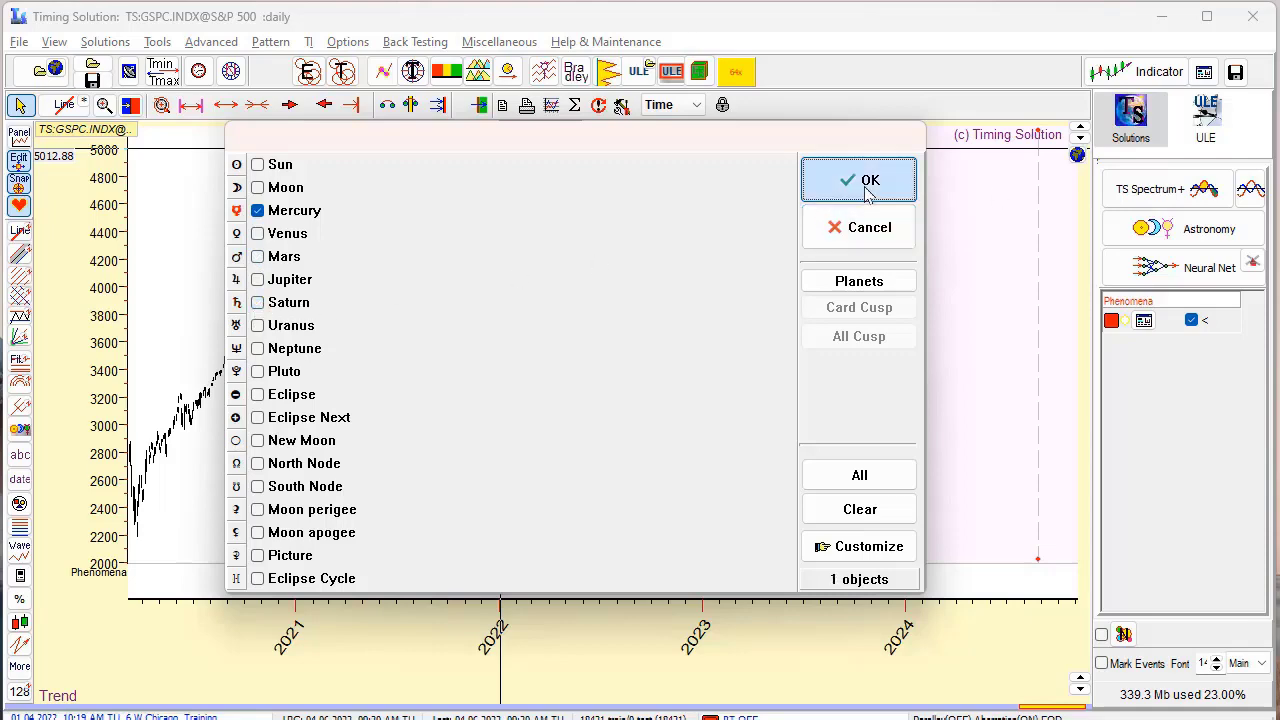
click(866, 182)
Calculate the Mercury strip, zoom into the 2023 candles and shrink the strip height
click(568, 259)
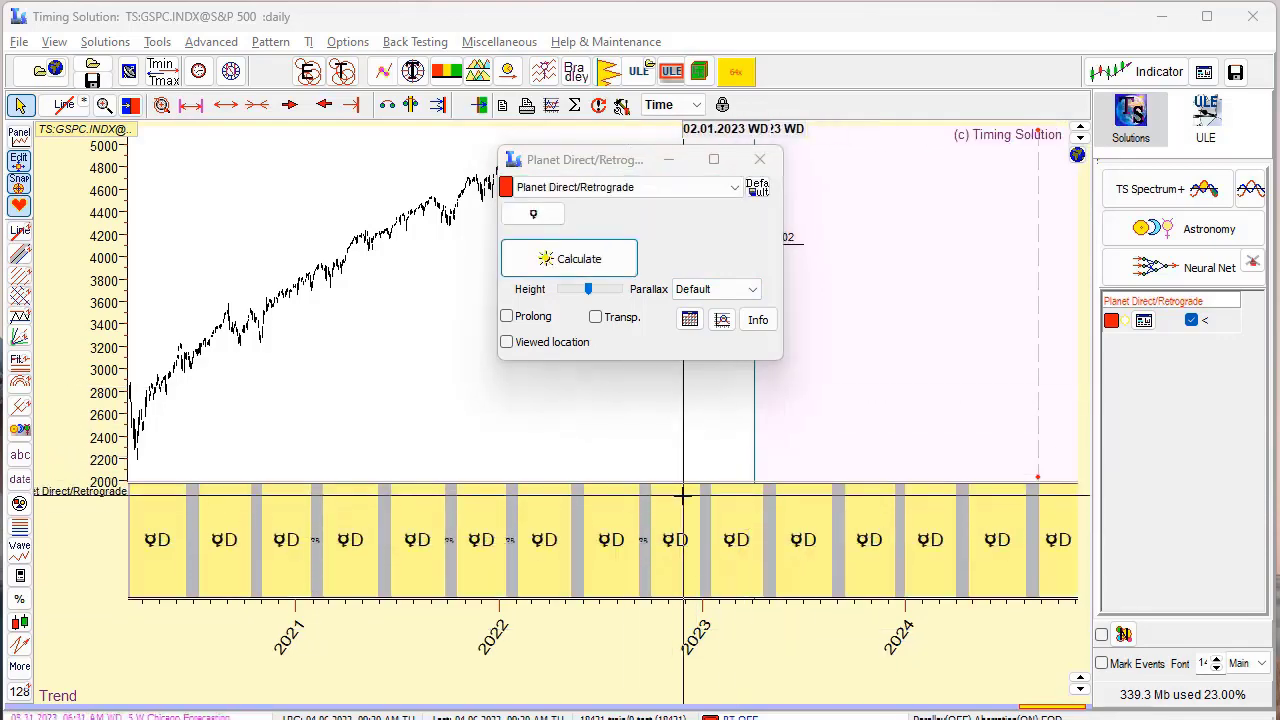
drag(608, 494, 872, 500)
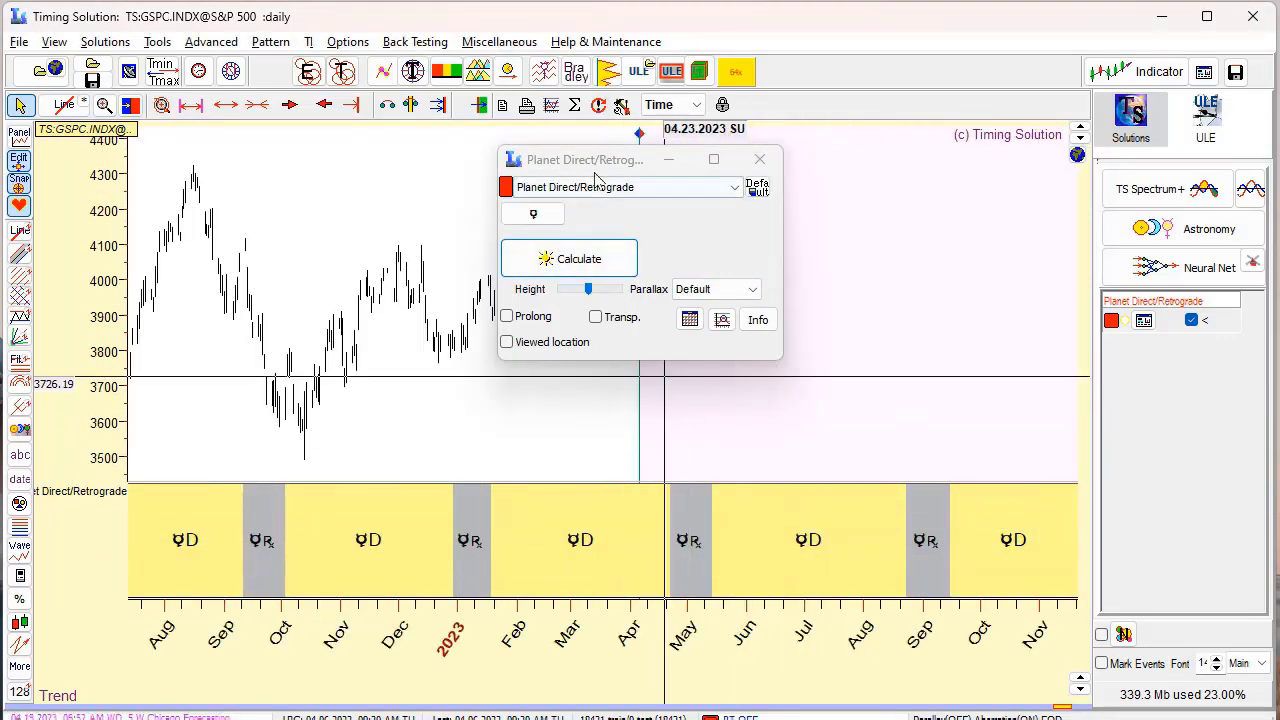
drag(596, 162, 556, 150)
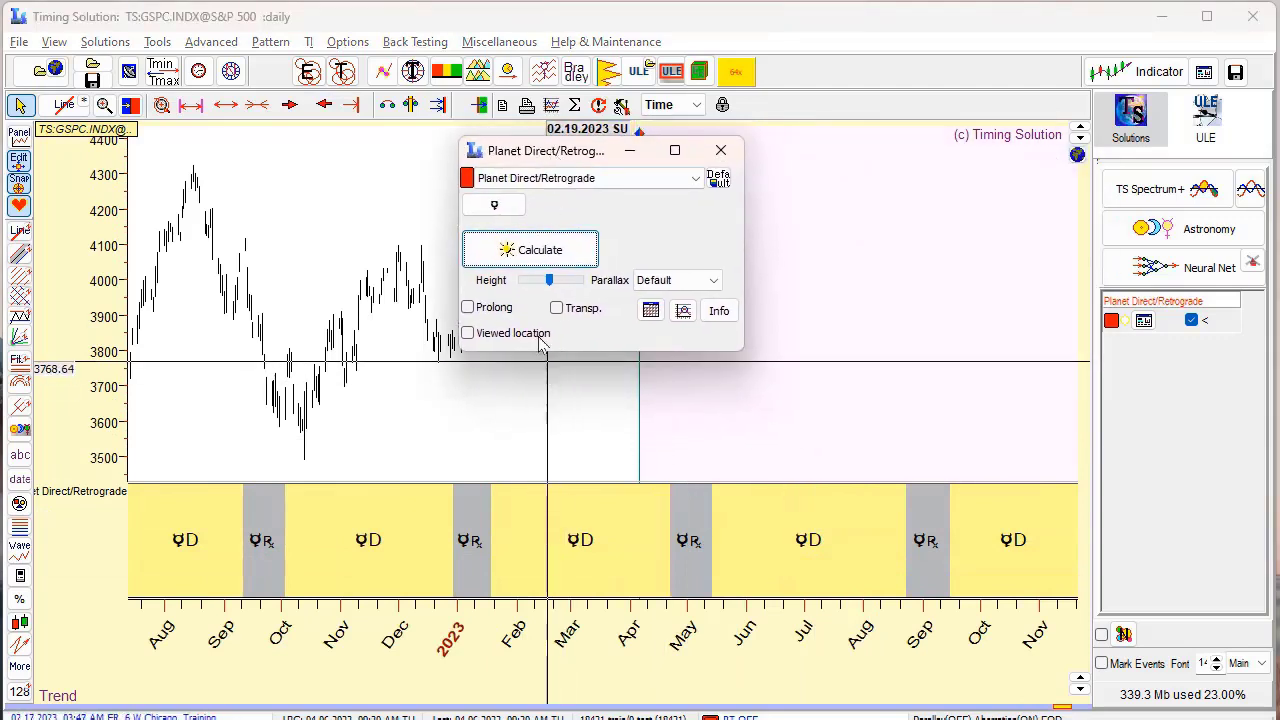
drag(549, 280, 528, 288)
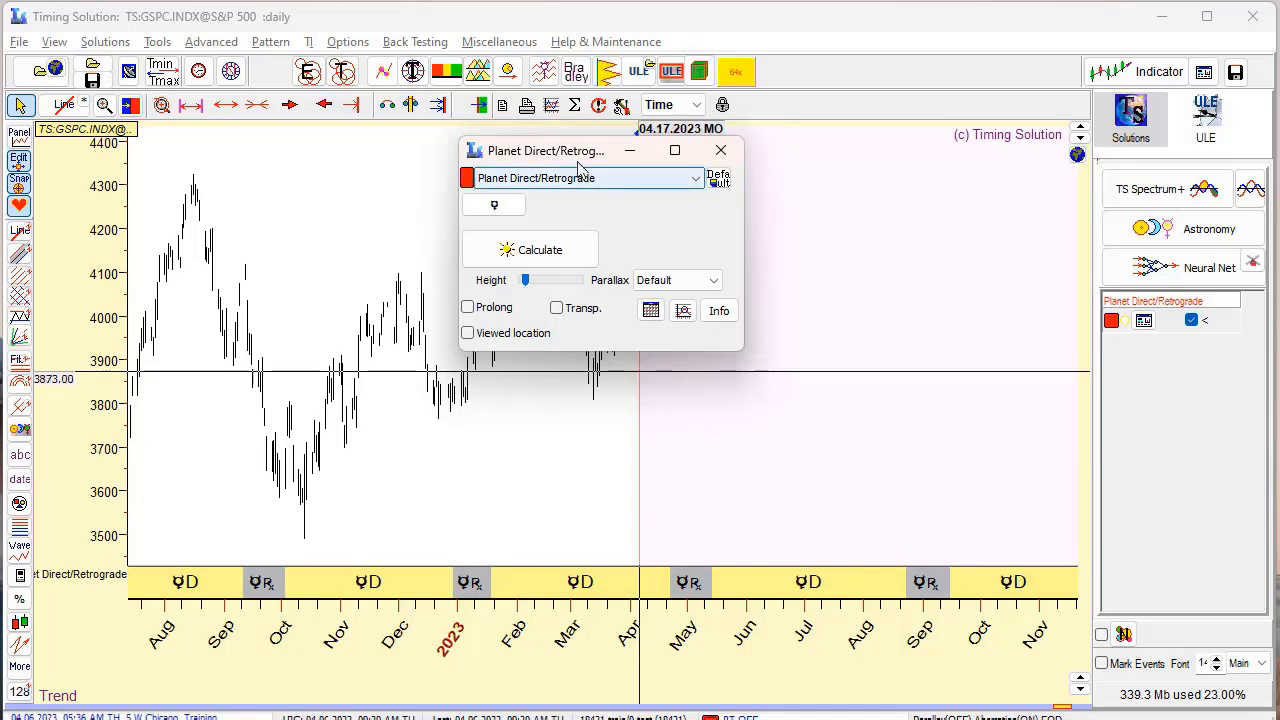
drag(573, 152, 343, 118)
scroll(790, 436, up, 3)
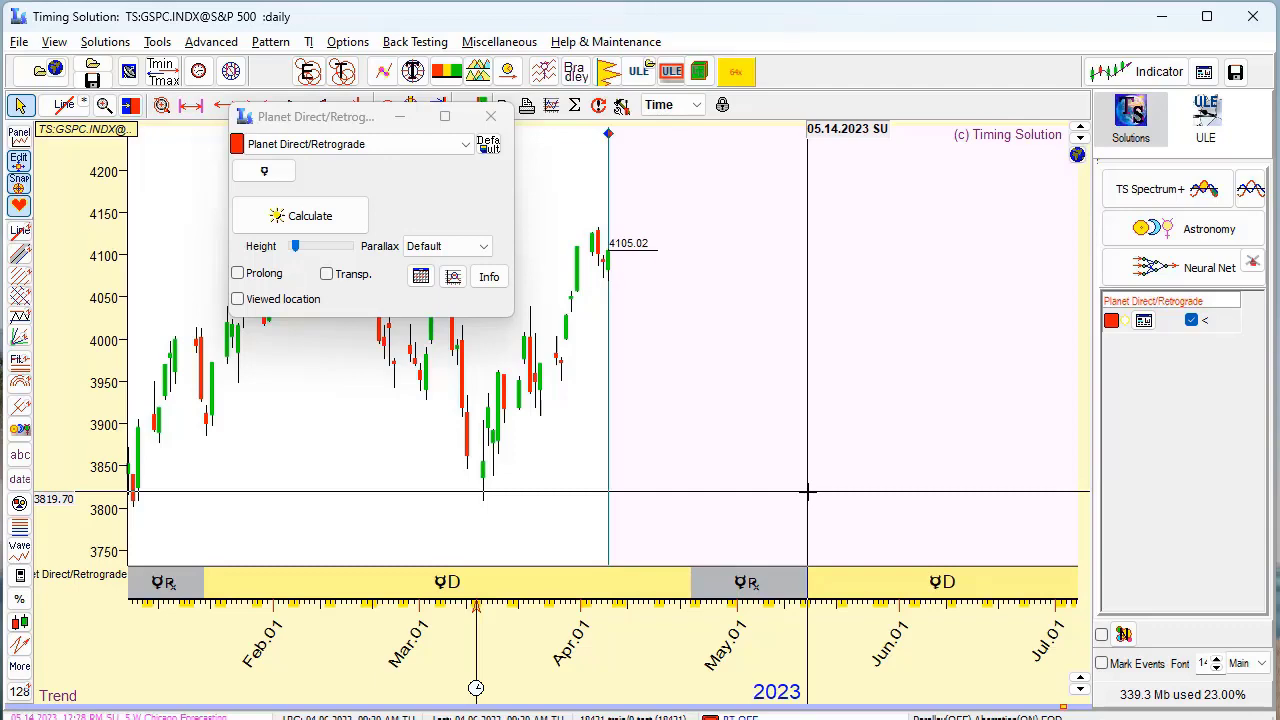
Close the direct/retrograde settings and start a new Q-Box analysis
click(400, 116)
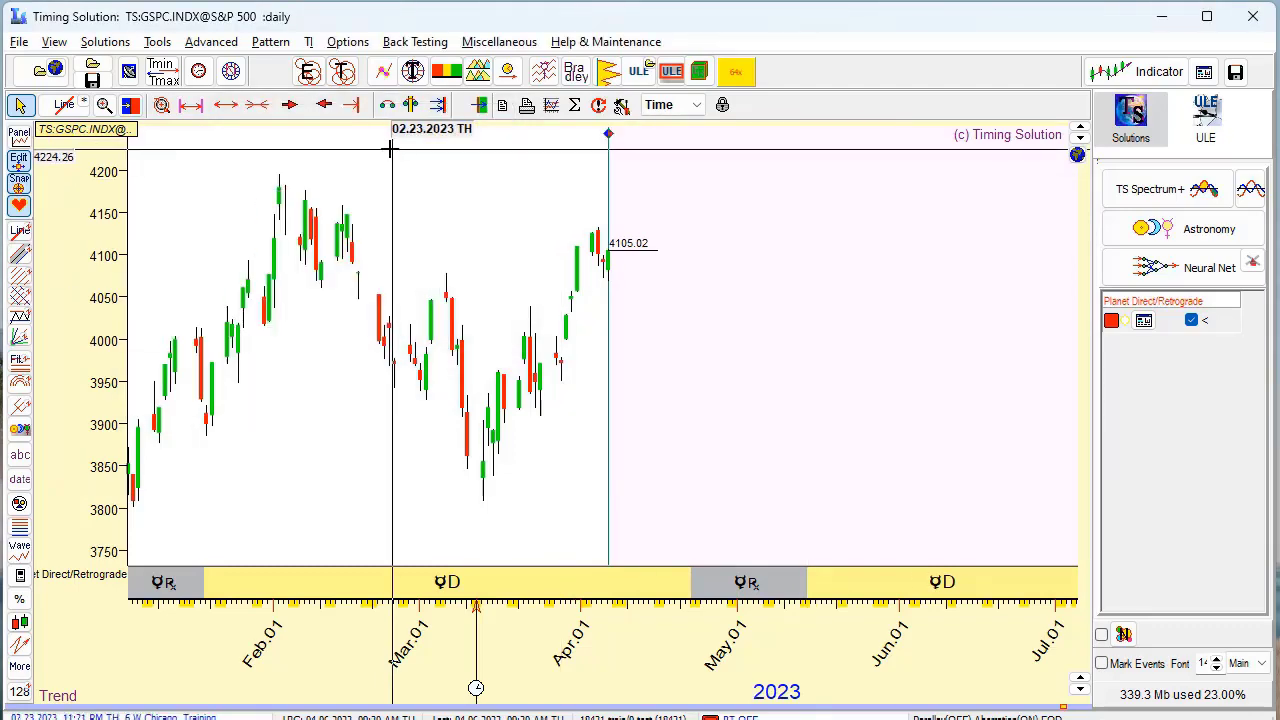
click(309, 42)
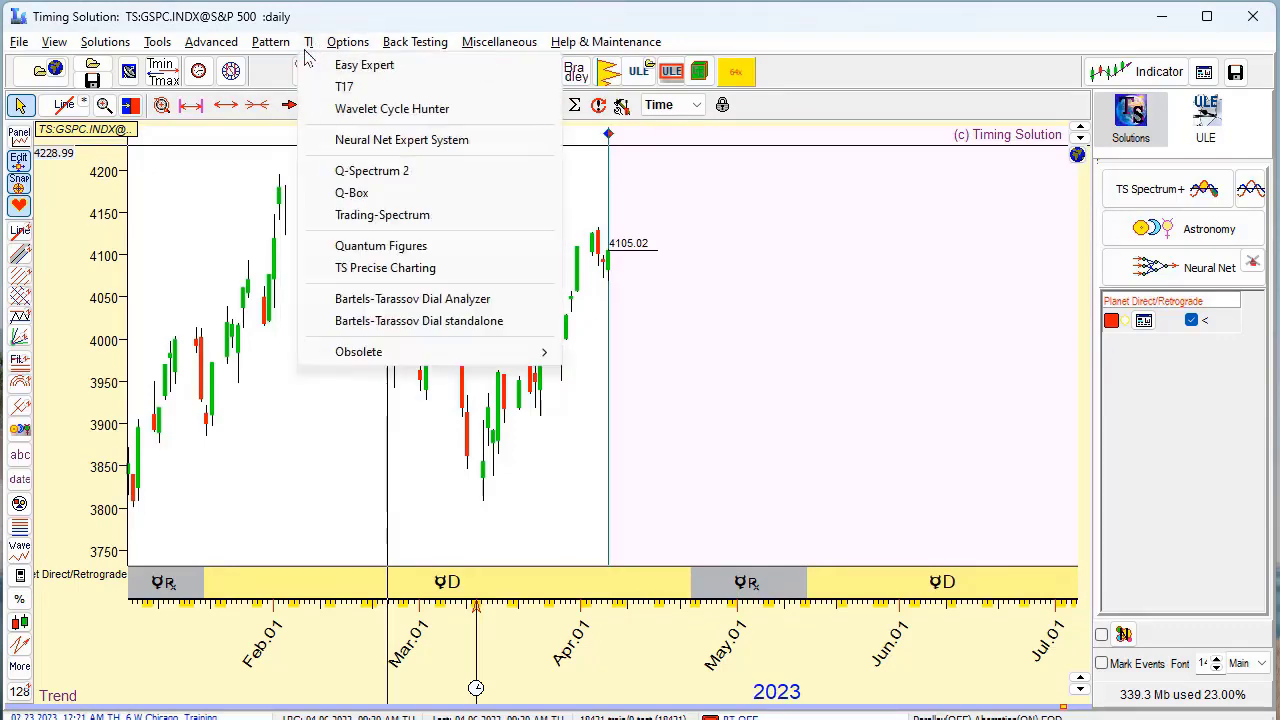
click(352, 193)
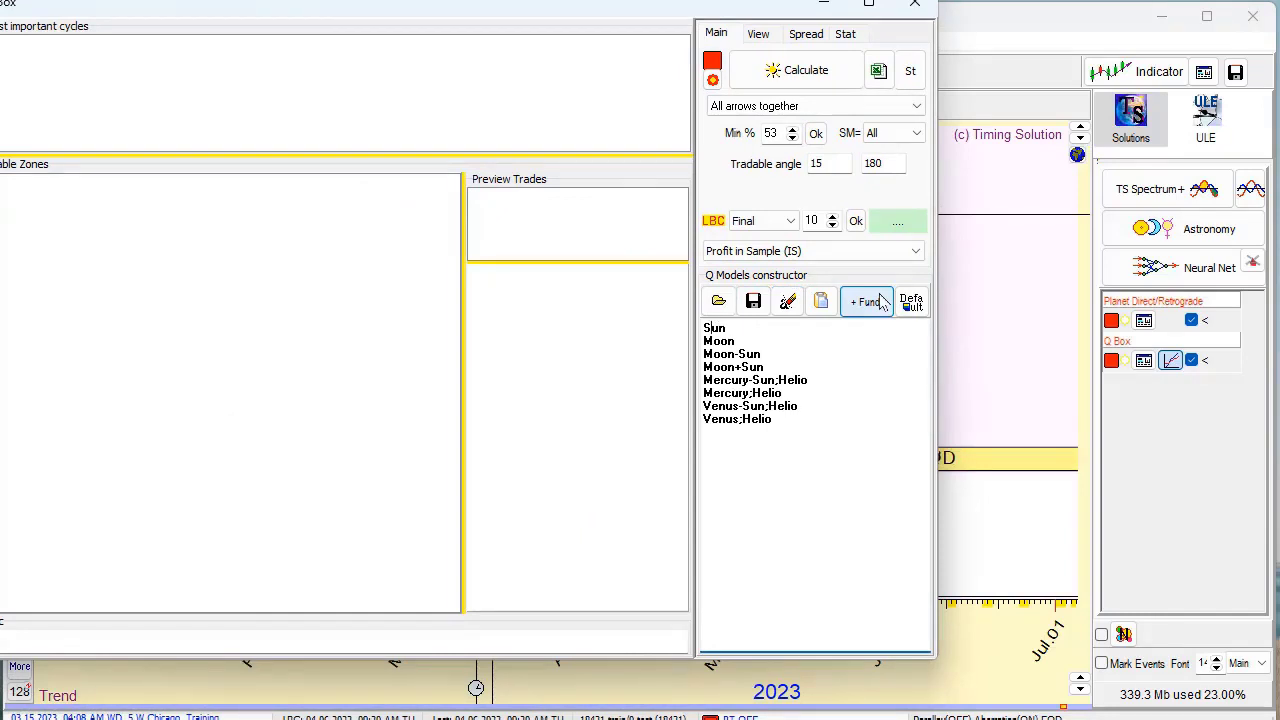
Delete the Sun, Moon, Mercury and Venus lines, keeping only Mercury-Sun;Helio, and calculate
key(shift+Down)
key(shift+Down)
key(shift+Down)
key(shift+Down)
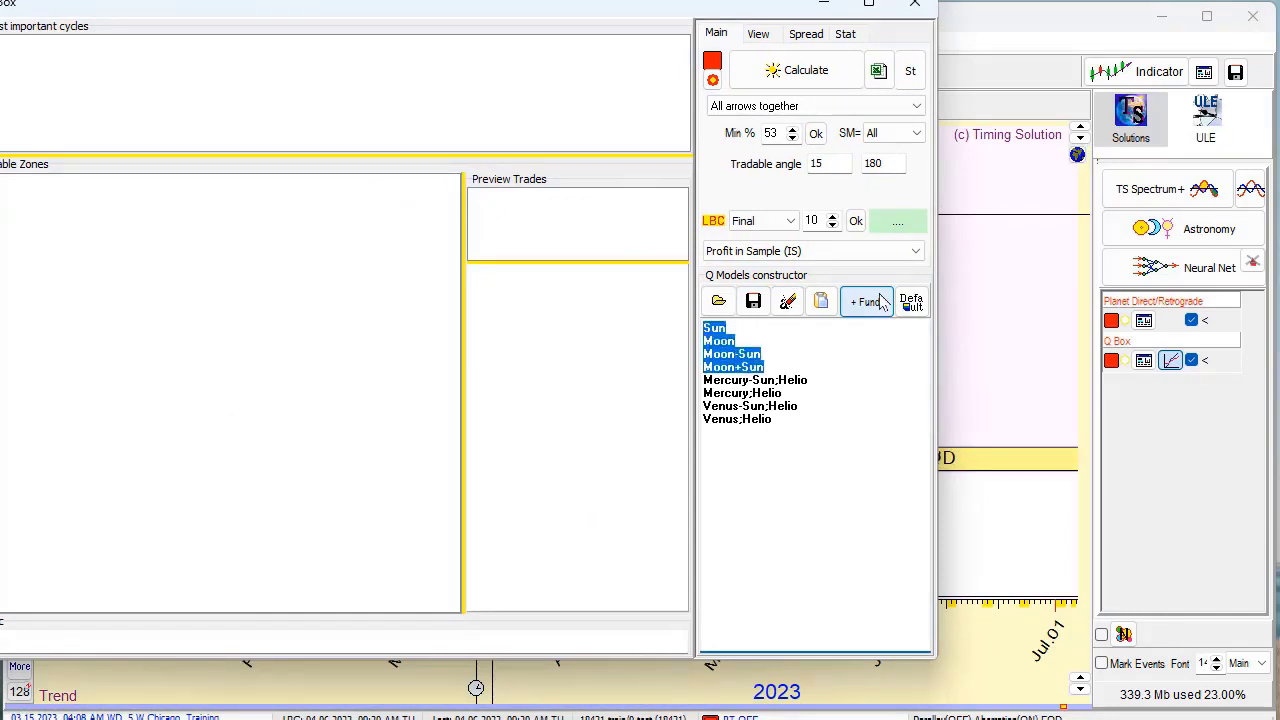
key(Delete)
key(shift+Down)
key(shift+Down)
key(shift+Down)
key(Delete)
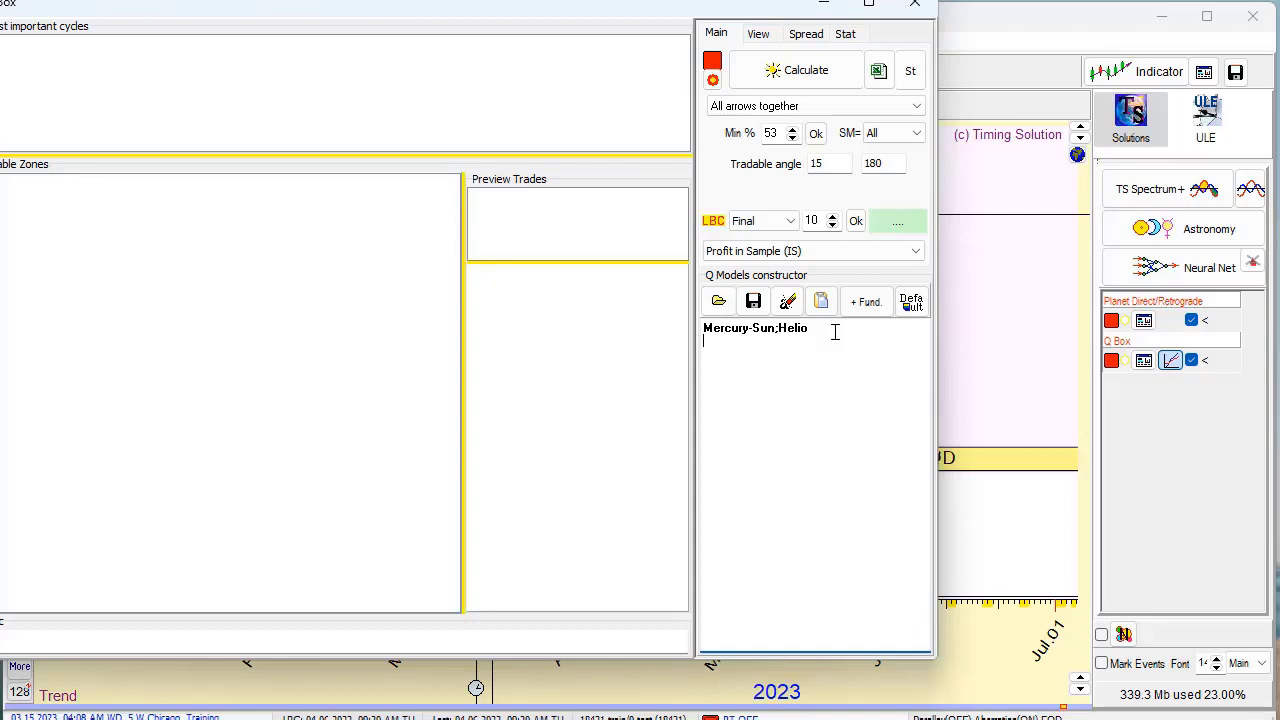
click(773, 80)
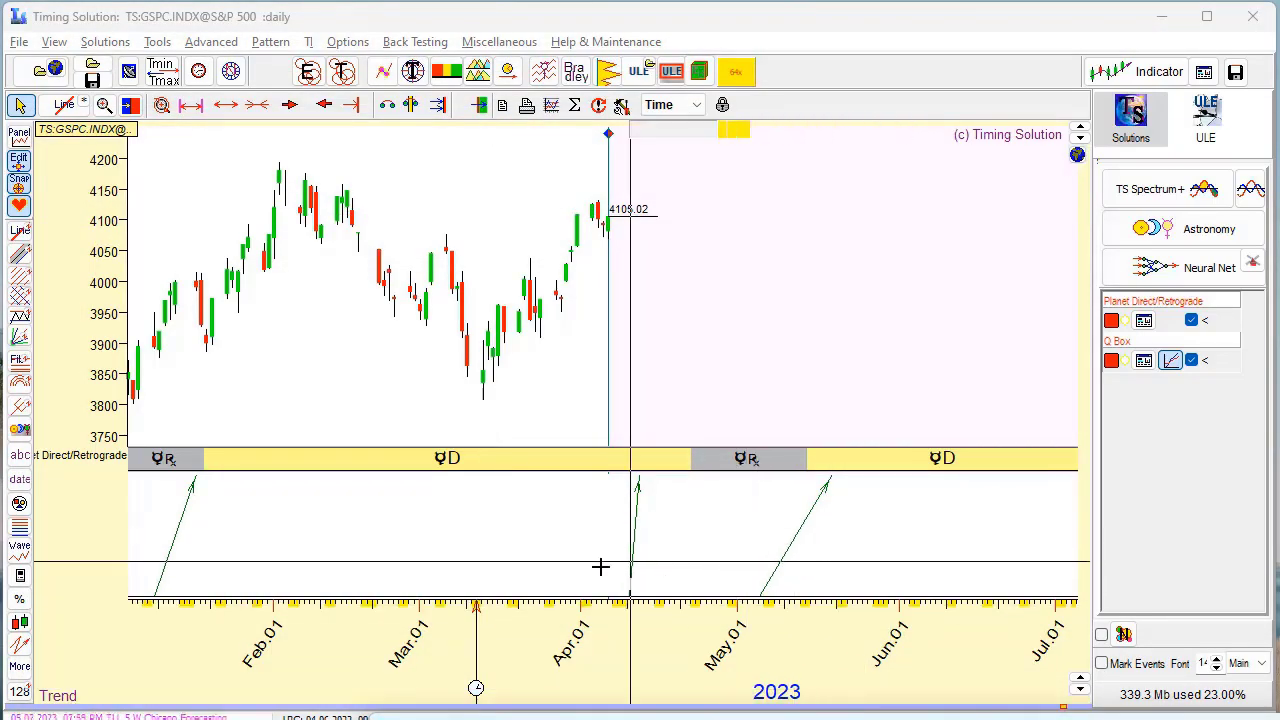
Mark a May 2023 date on the chart and open the Q Box results window
click(843, 580)
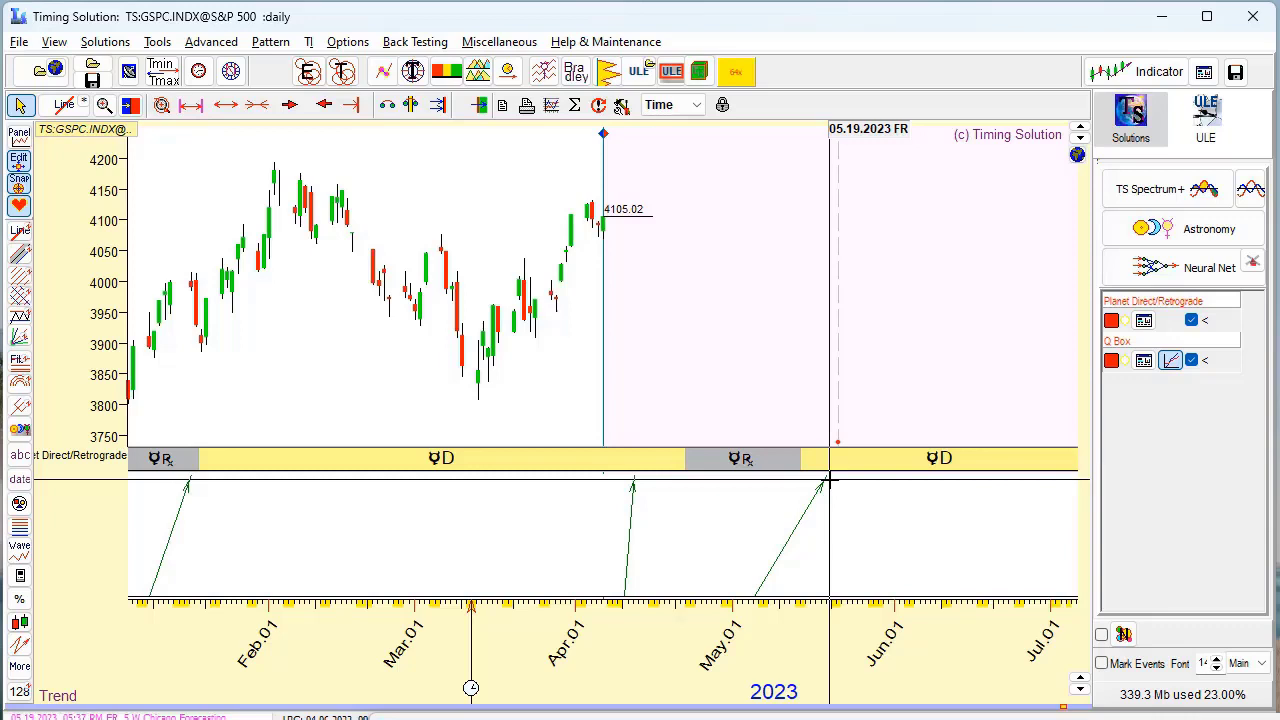
double_click(677, 578)
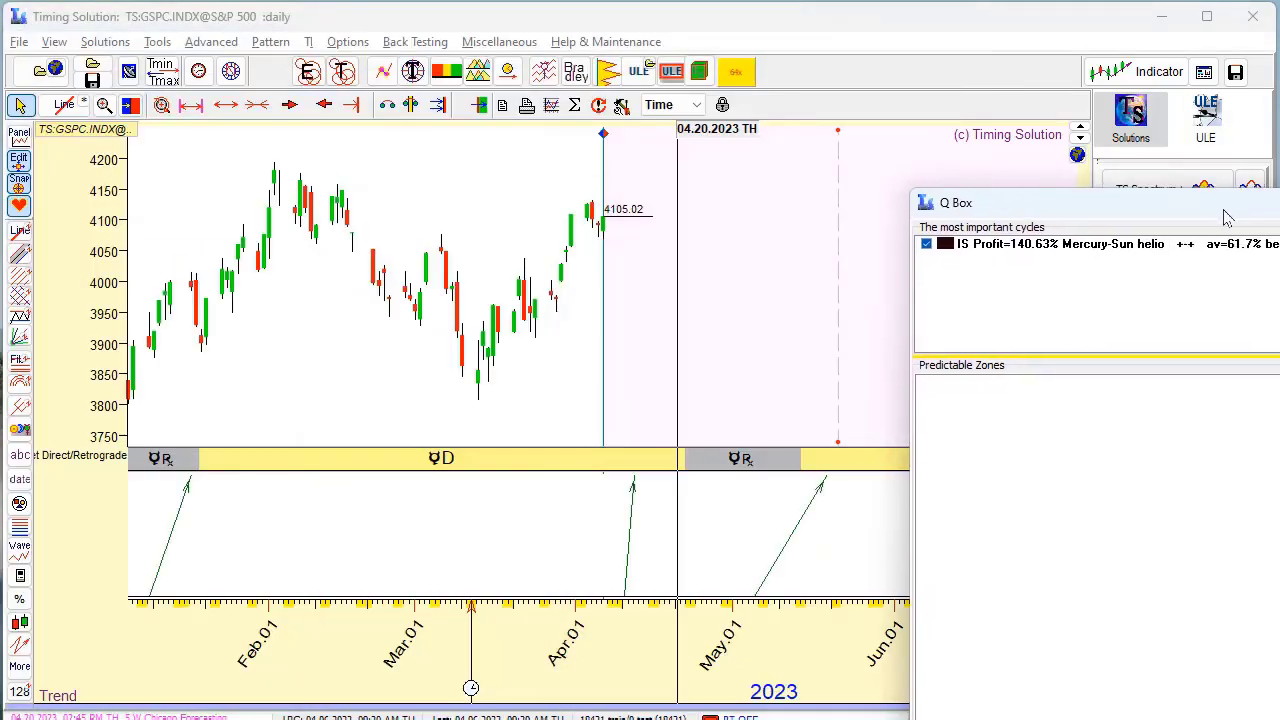
Select the Mercury-Sun helio cycle, draw its Up 68.3% zone, and undock the Q Box window
click(1004, 248)
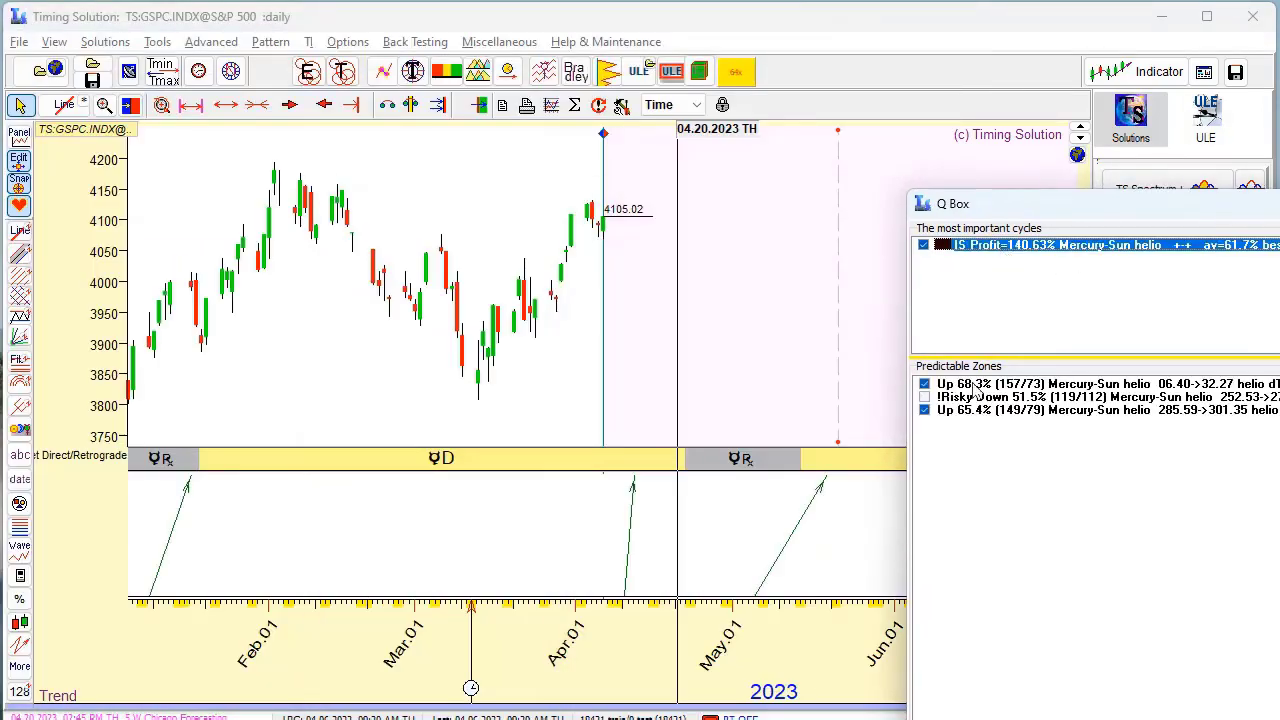
click(972, 390)
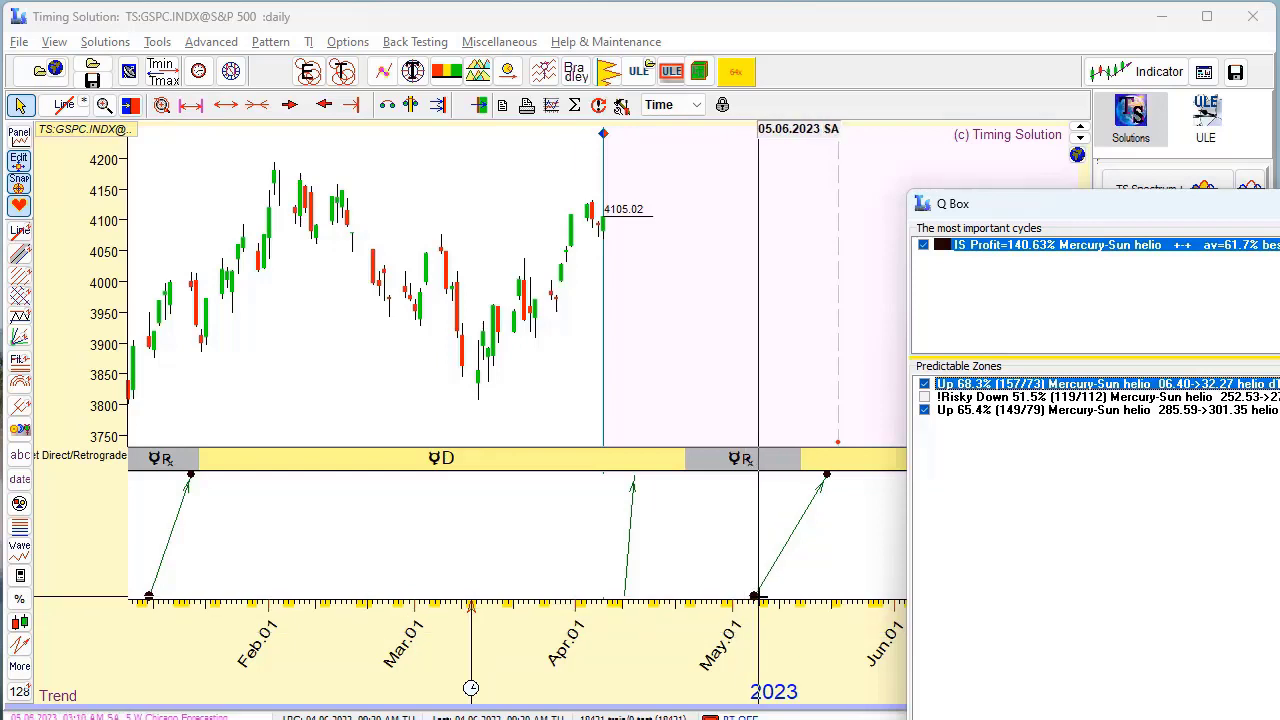
drag(1076, 213, 1041, 205)
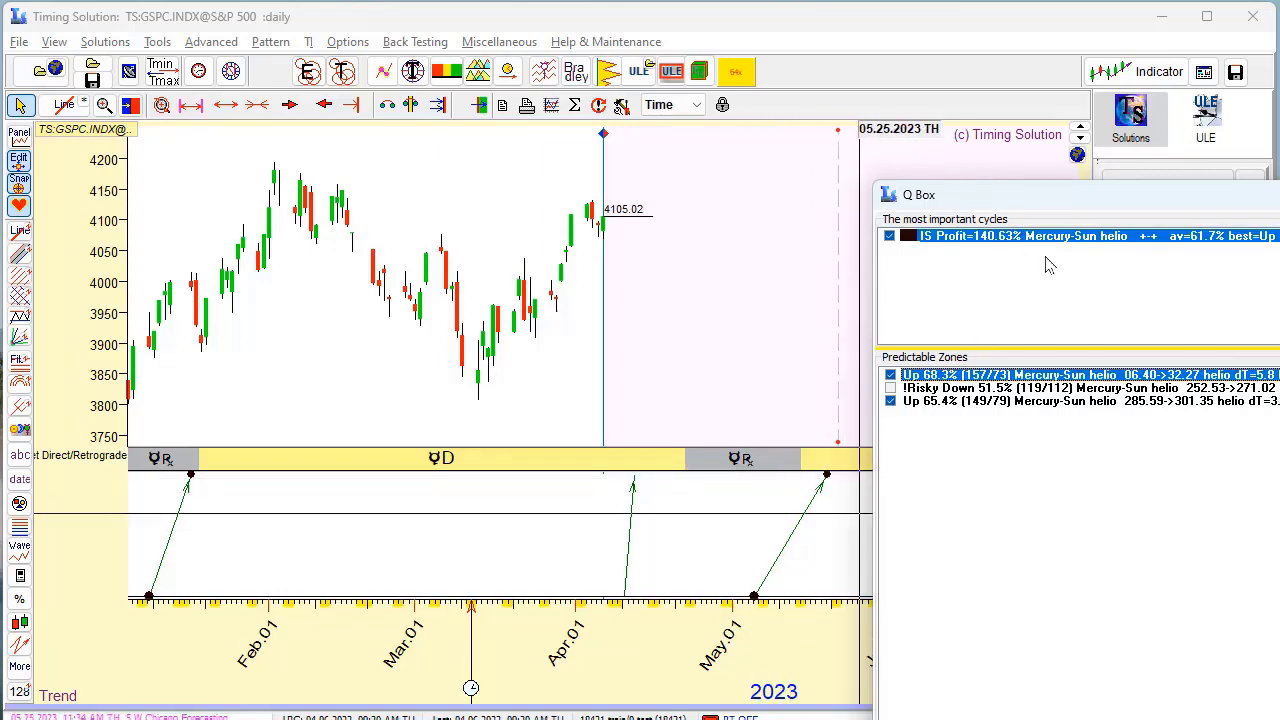
drag(1062, 196, 1039, 178)
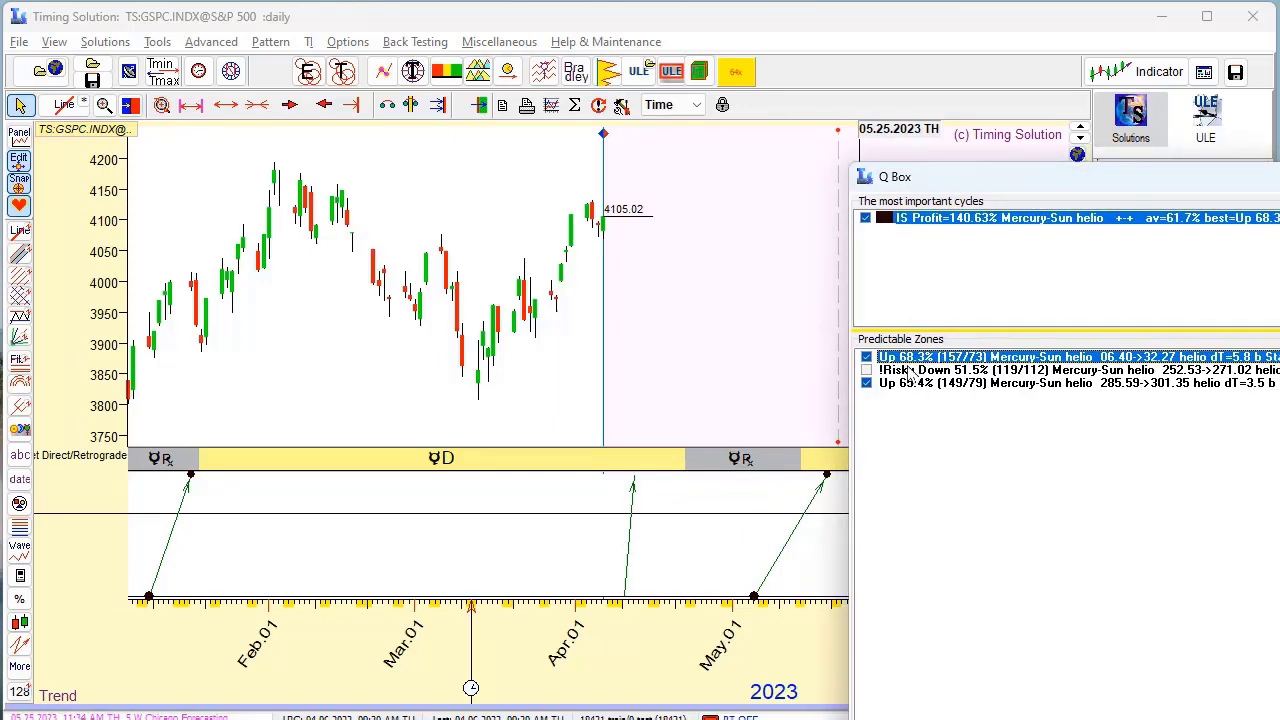
drag(1014, 196, 731, 131)
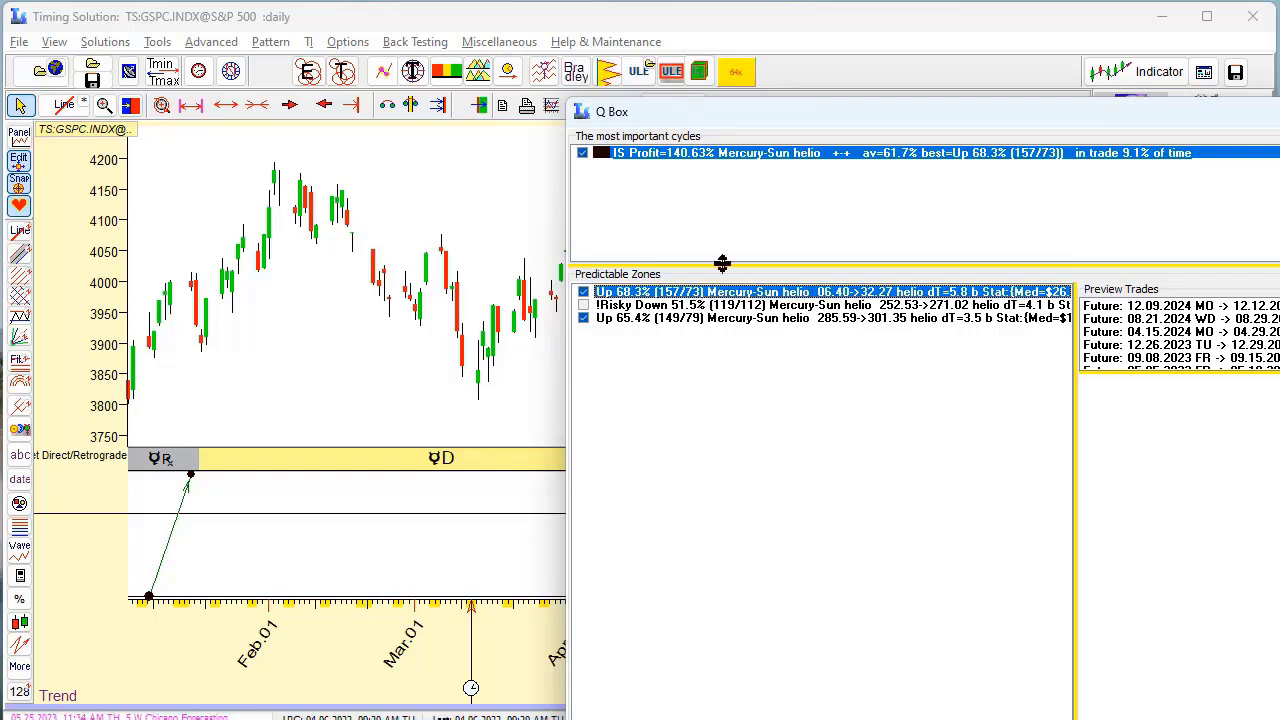
drag(752, 127, 1062, 130)
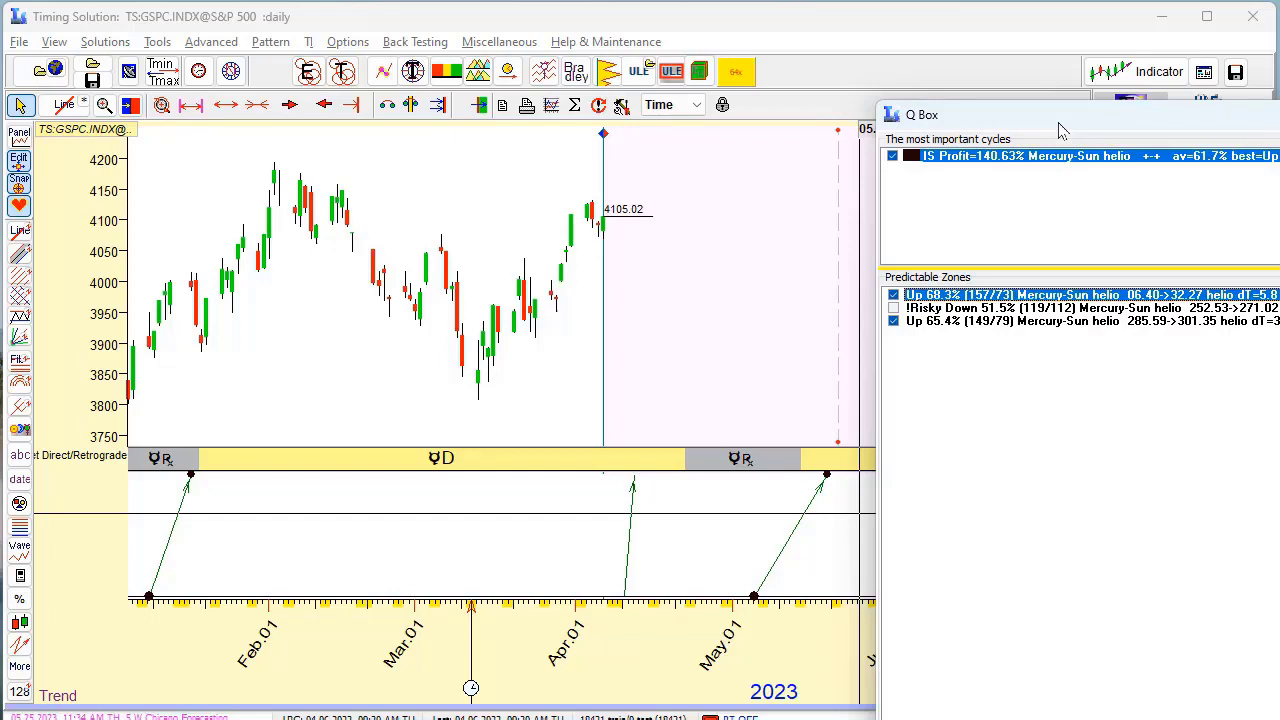
drag(1062, 130, 376, 96)
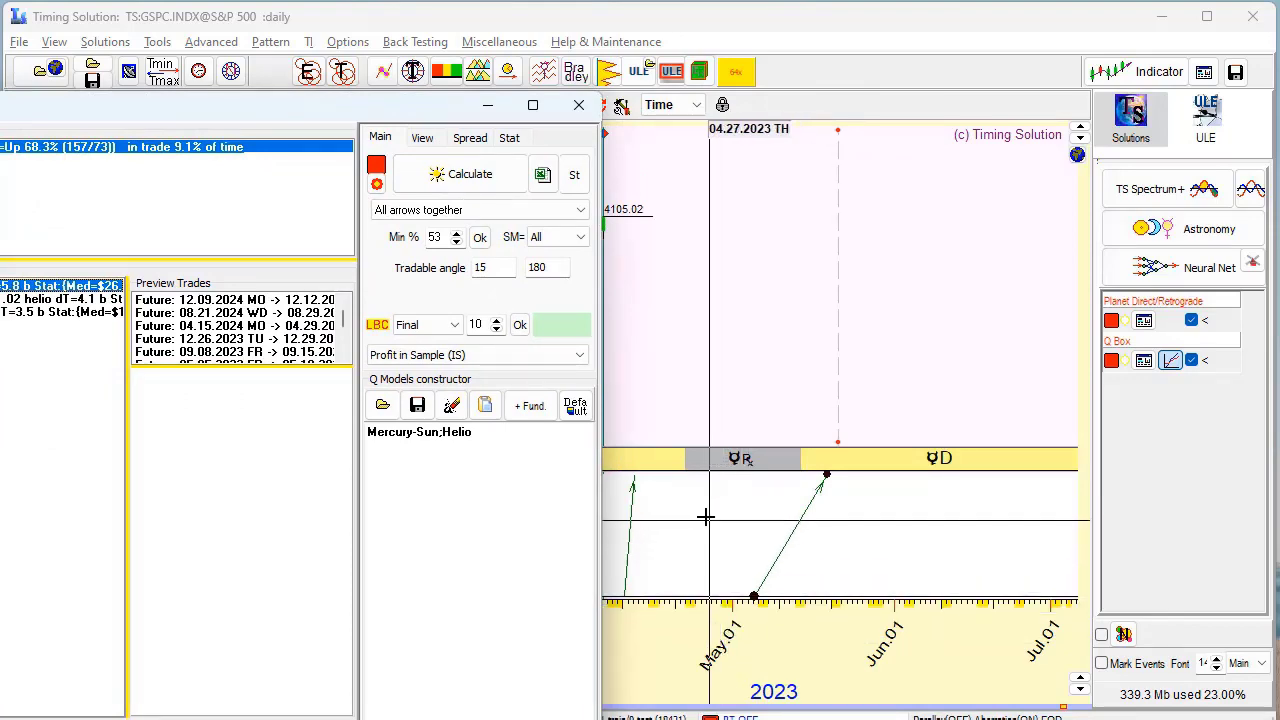
Zoom the chart and step through forecast trades starting at 08.21.2024 → 08.29.2024
drag(705, 517, 920, 600)
drag(303, 112, 1270, 2)
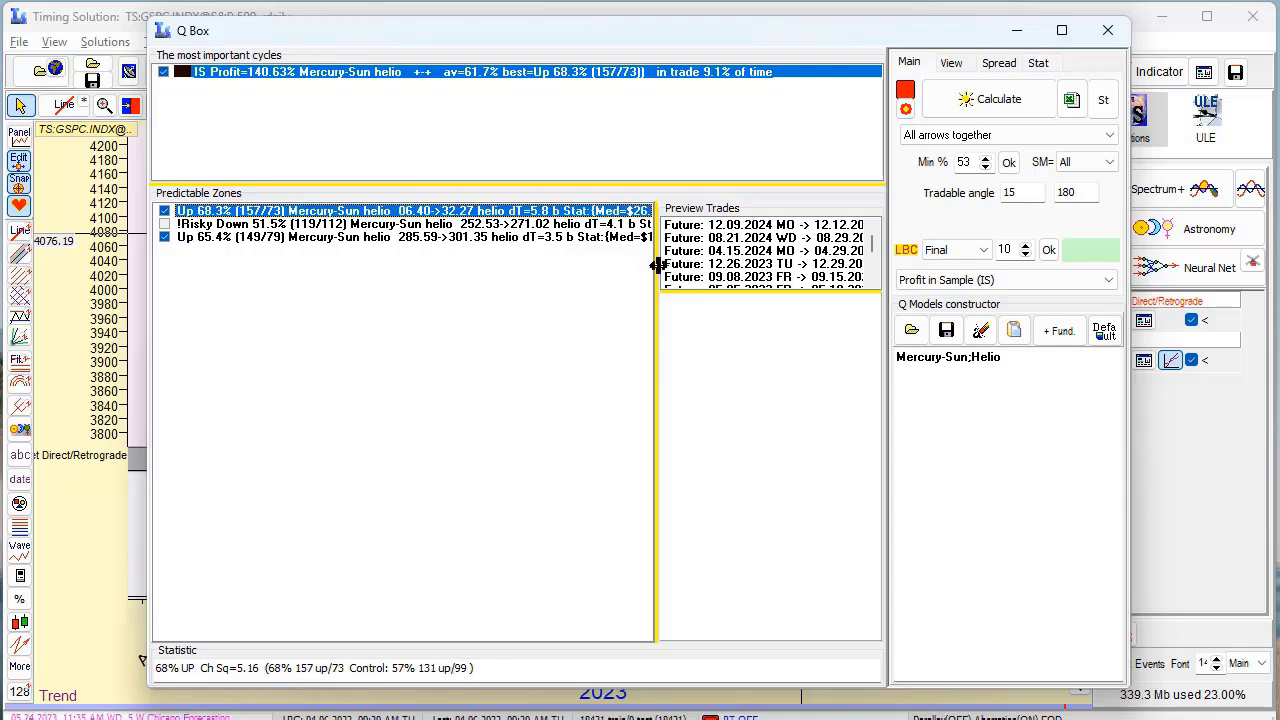
drag(656, 265, 465, 269)
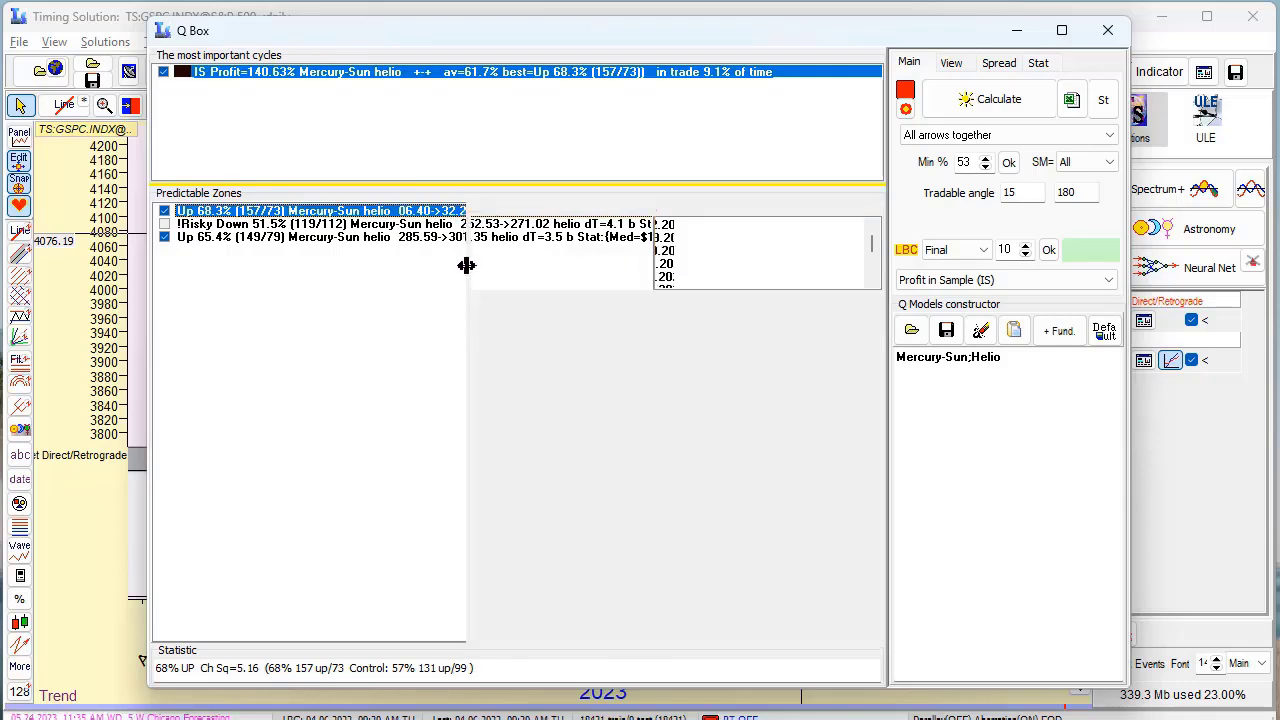
click(644, 240)
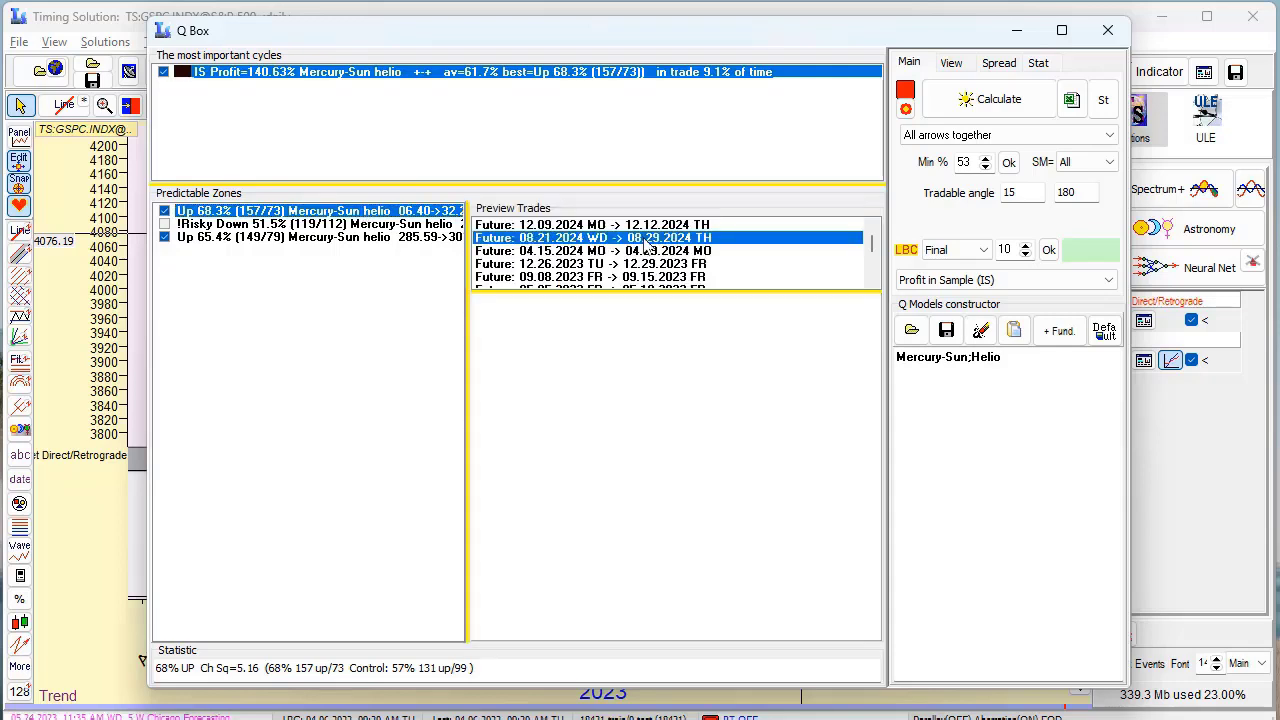
key(Down)
key(Down)
key(Down)
key(Down)
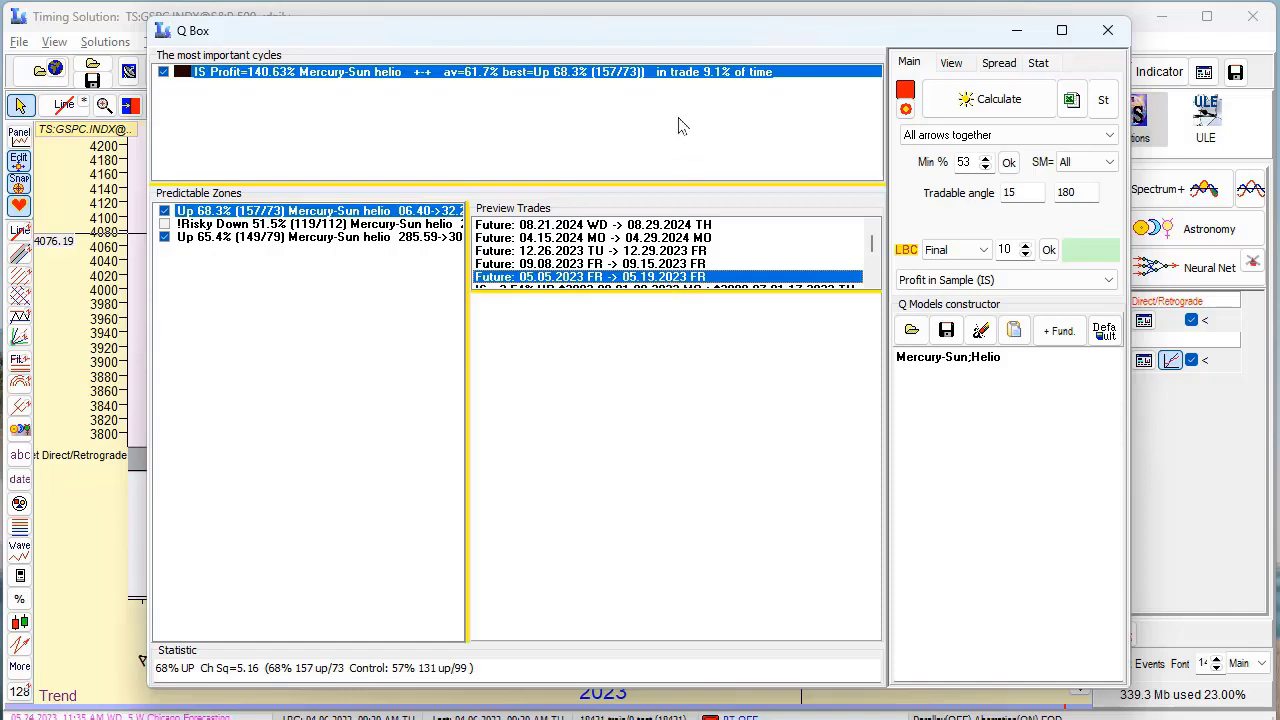
Move the Q Box aside and inspect the 05.05.2023 → 05.19.2023 trade at 05.08.2023
drag(668, 30, 721, 320)
drag(717, 372, 1082, 148)
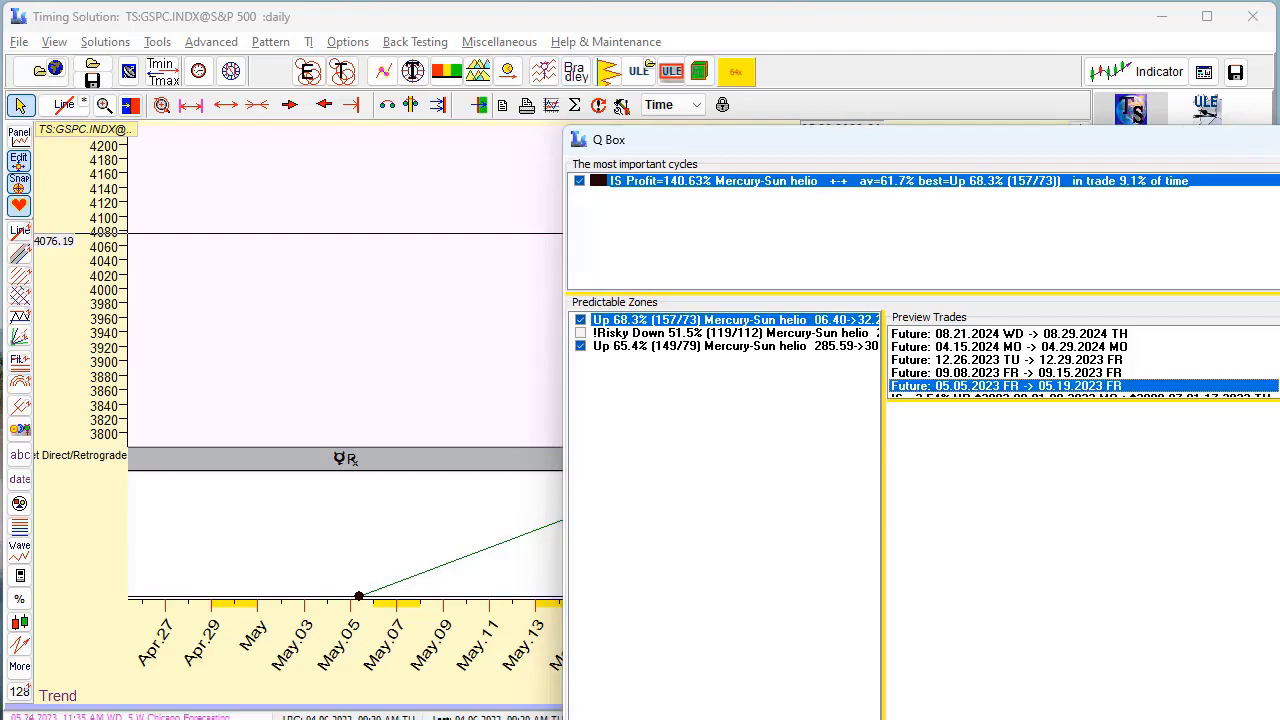
click(485, 285)
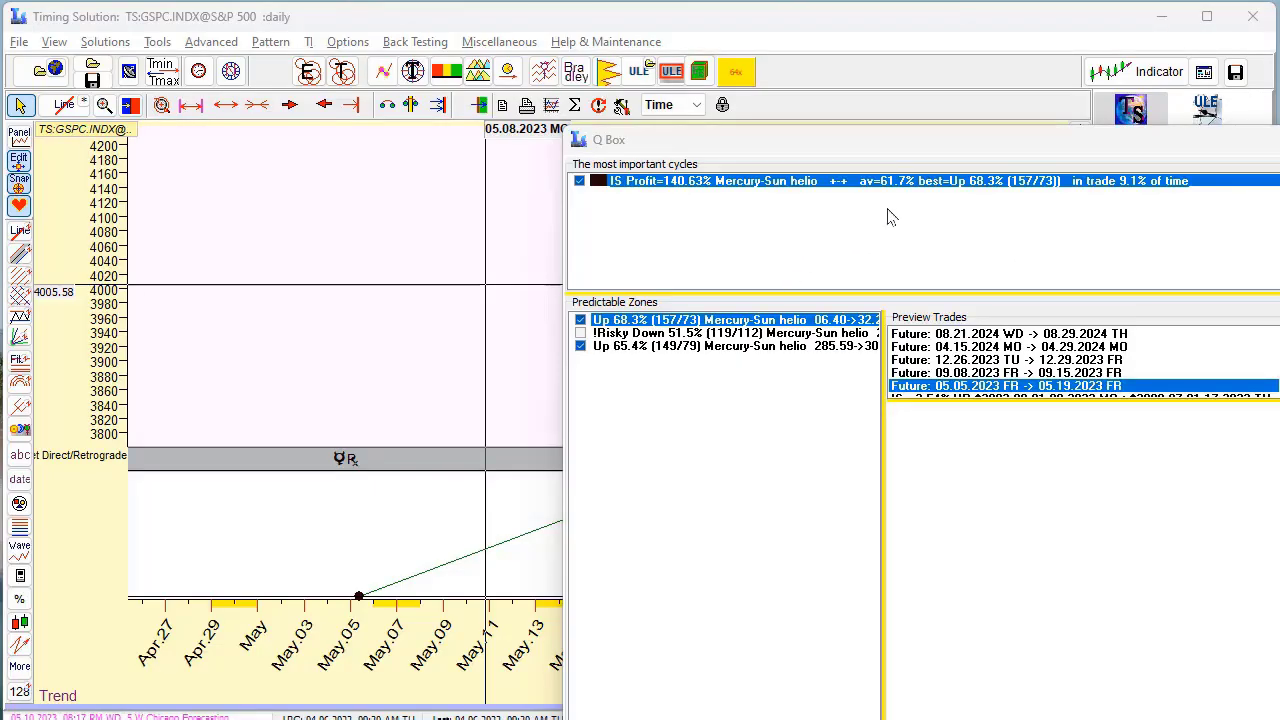
drag(1000, 148, 716, 182)
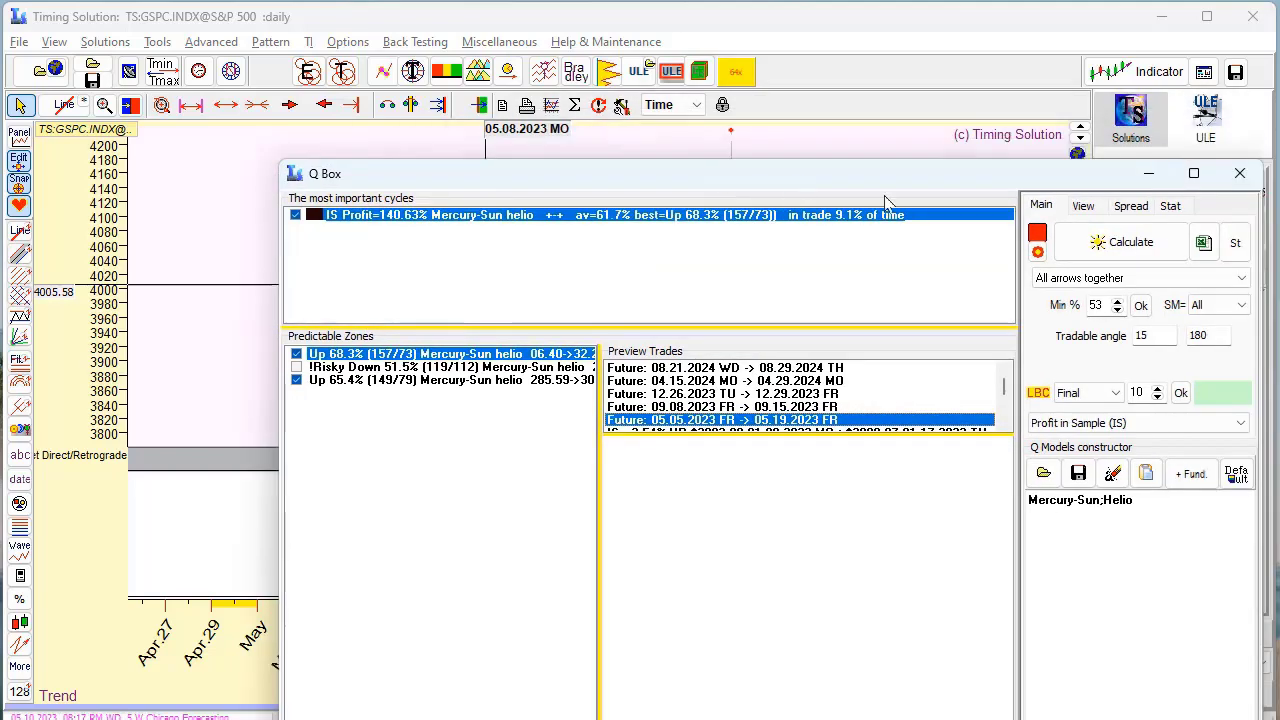
Close the Q Box and zoom the chart to May 2022 through May 2024
click(1258, 173)
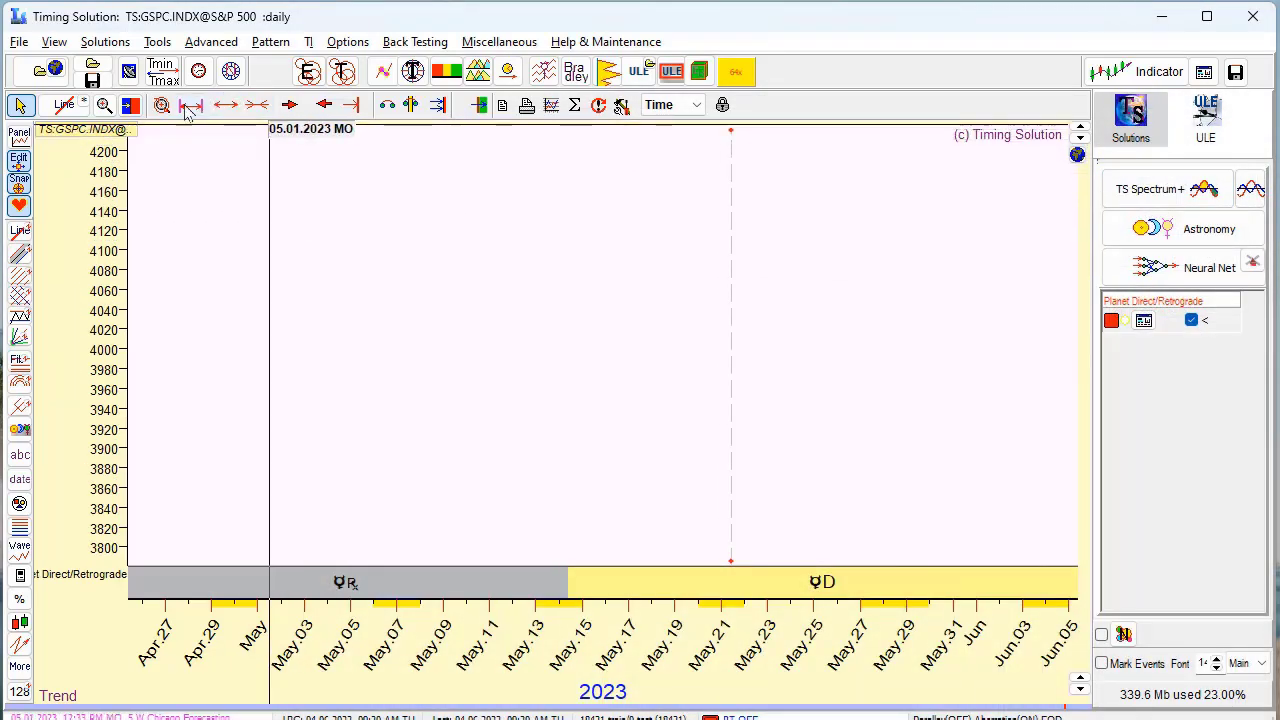
click(190, 105)
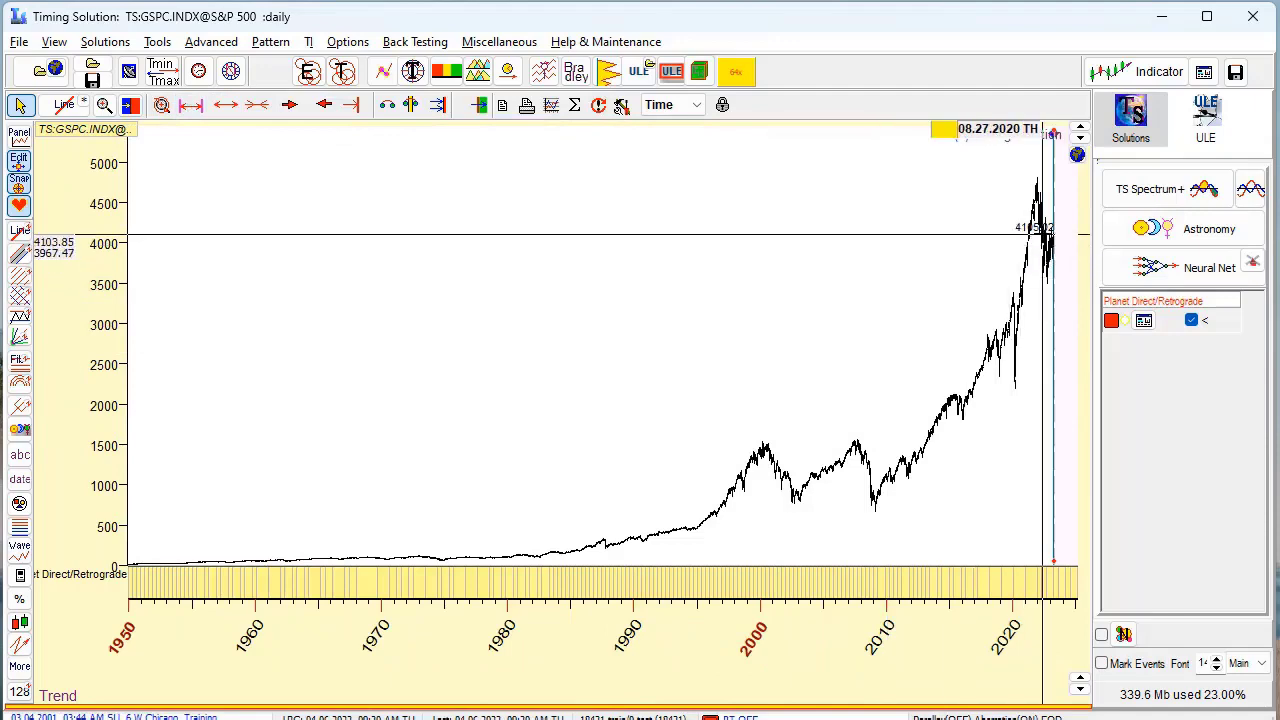
drag(1040, 320, 1073, 425)
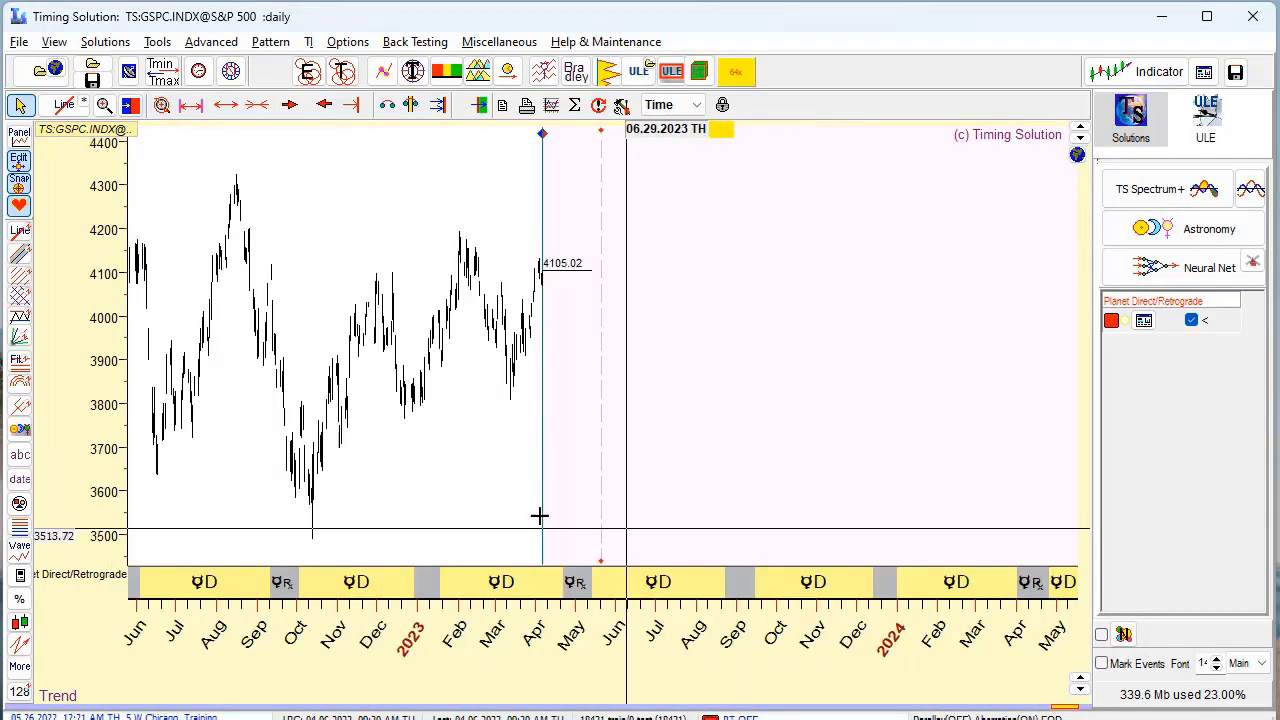
right_click(378, 370)
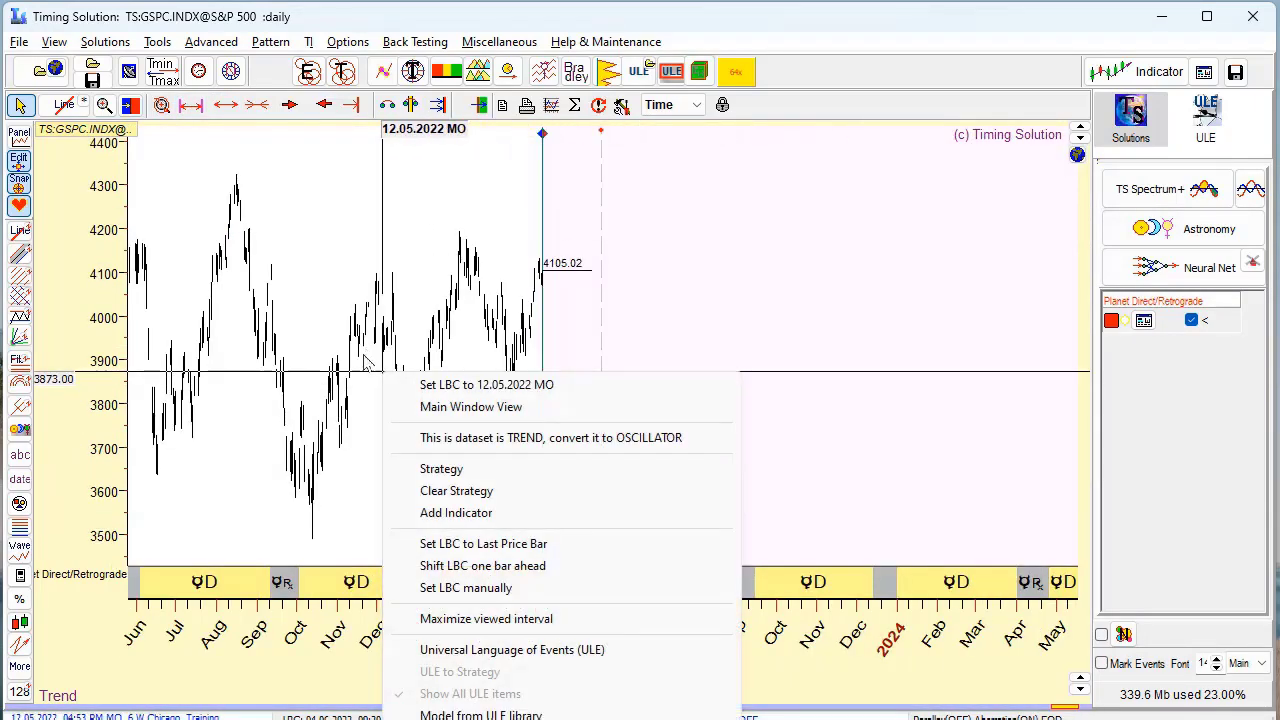
click(319, 248)
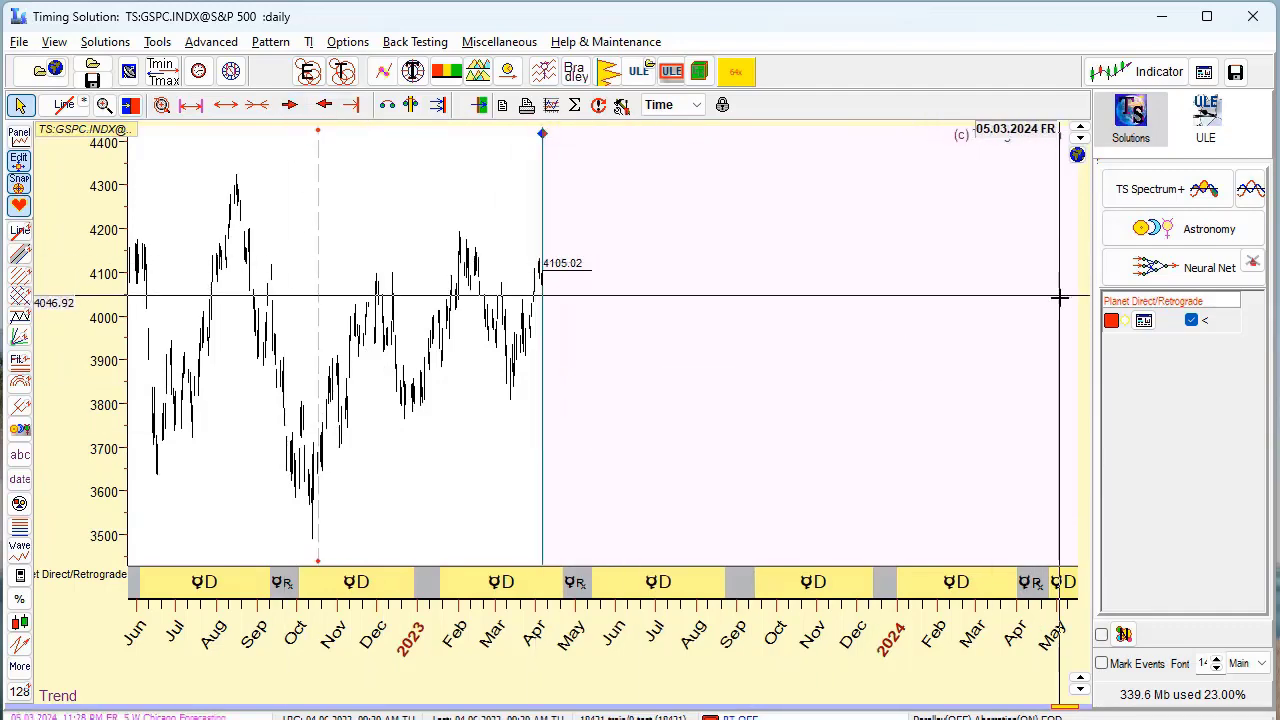
Add Venus alongside Mercury in the planet list and recalculate the strips
click(1143, 320)
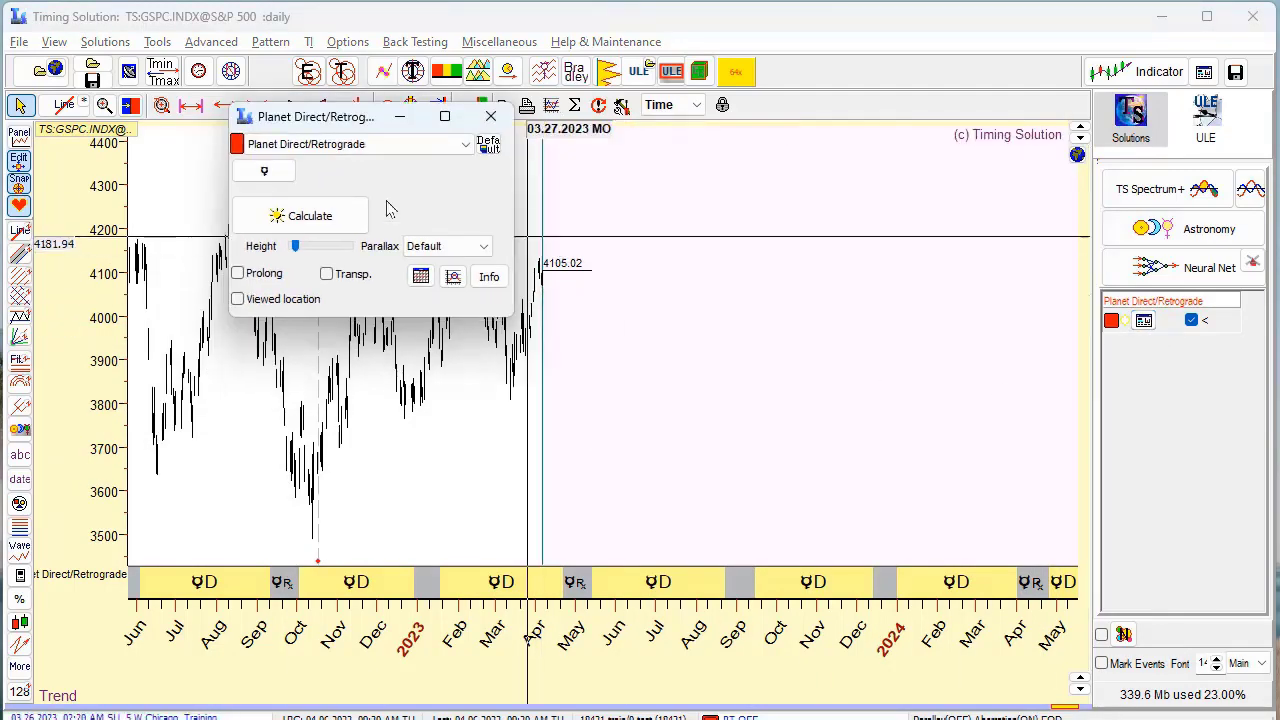
click(276, 188)
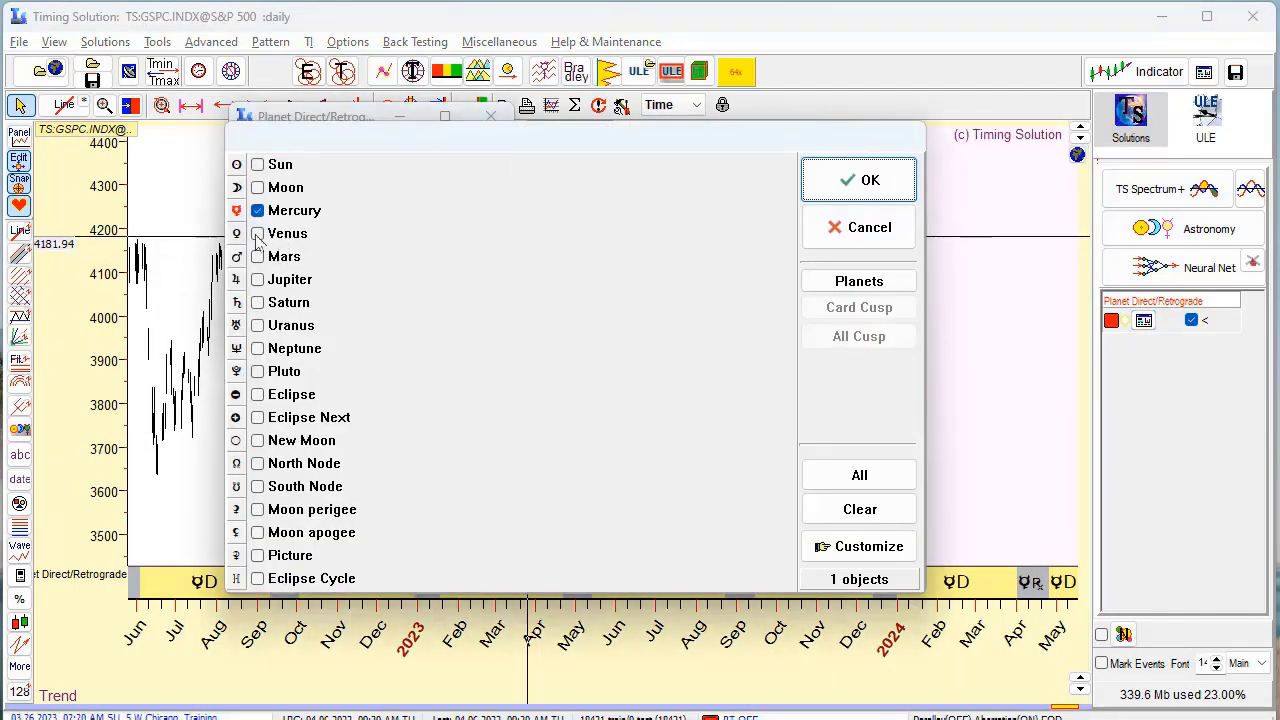
click(258, 233)
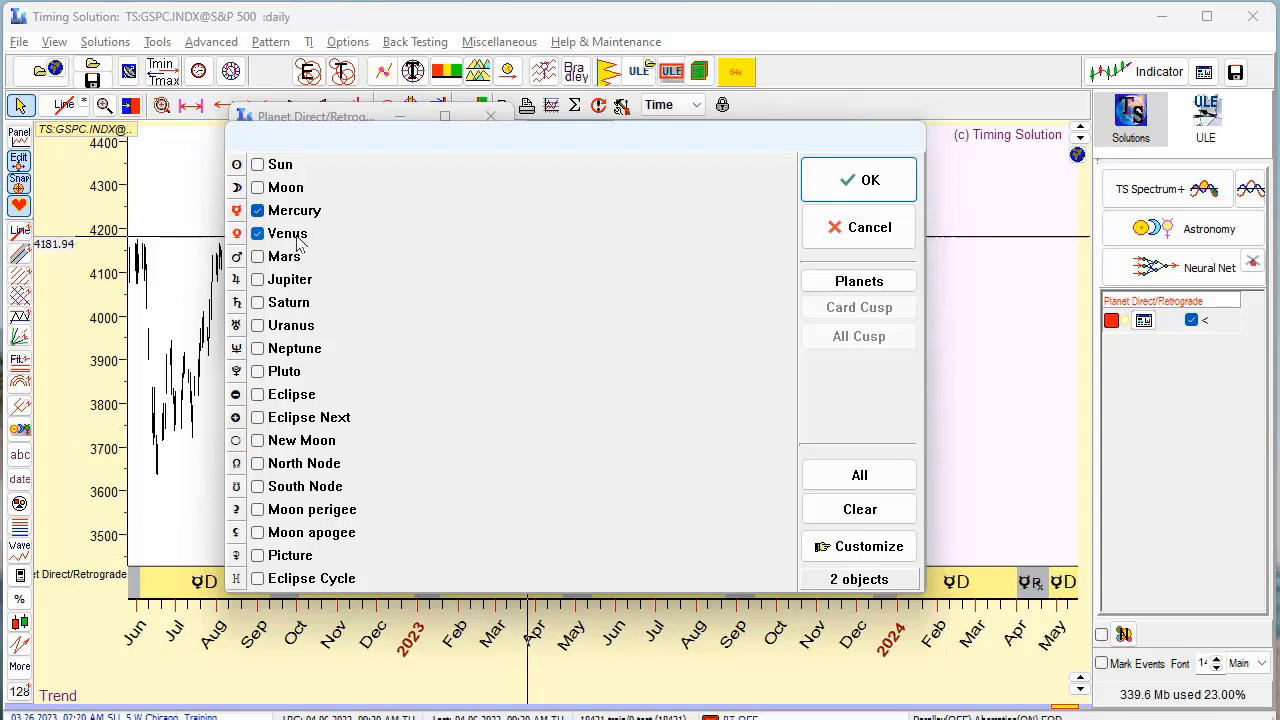
click(843, 190)
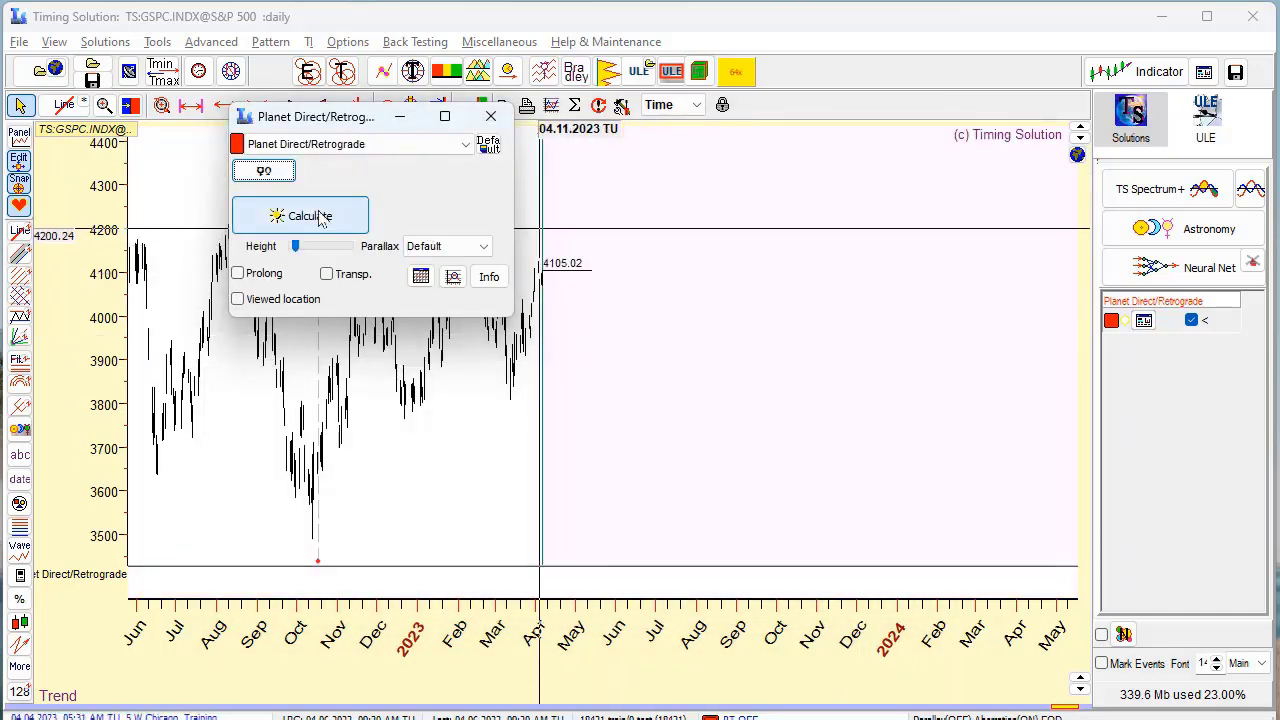
click(320, 217)
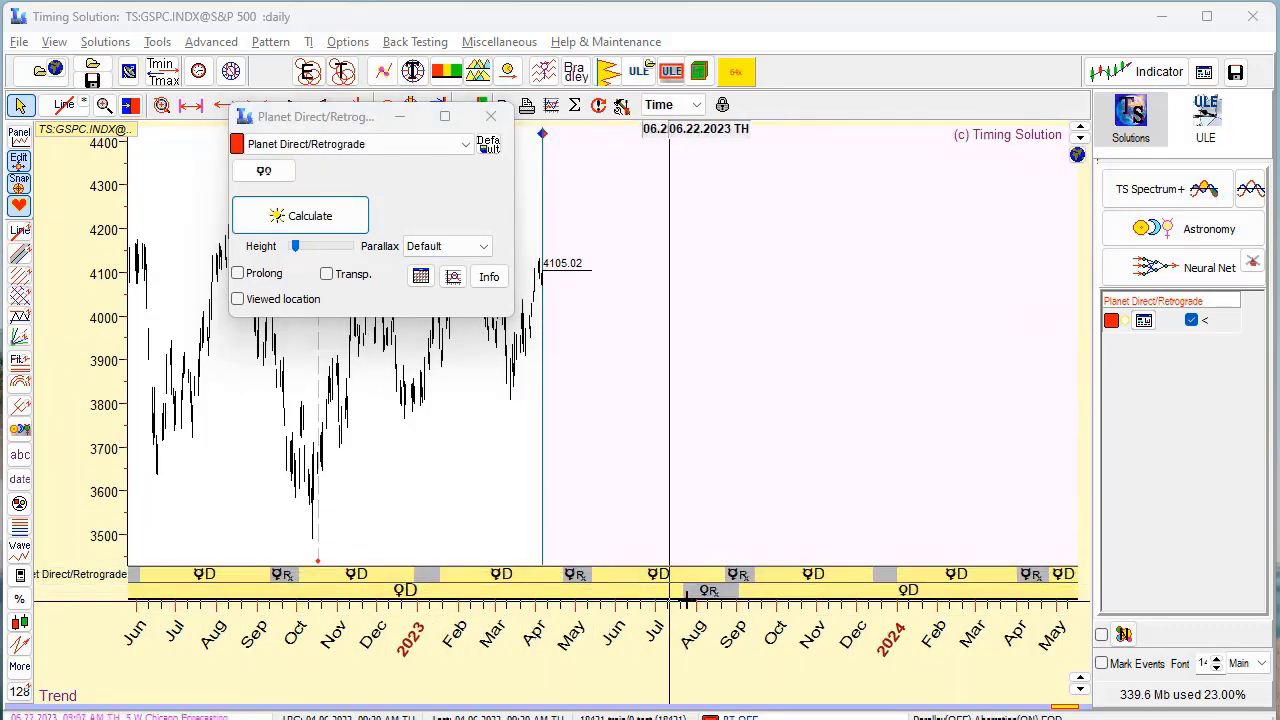
Make the Mercury and Venus strips taller and close the settings
click(296, 249)
drag(296, 249, 308, 249)
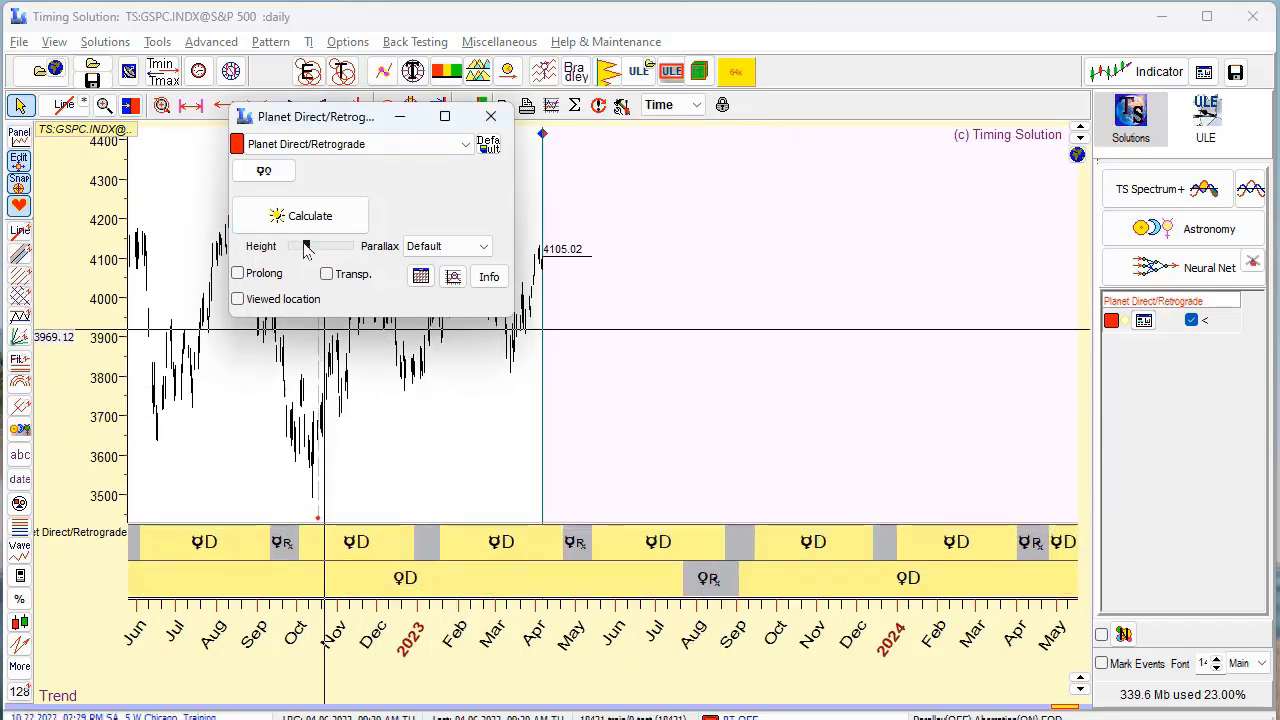
click(406, 117)
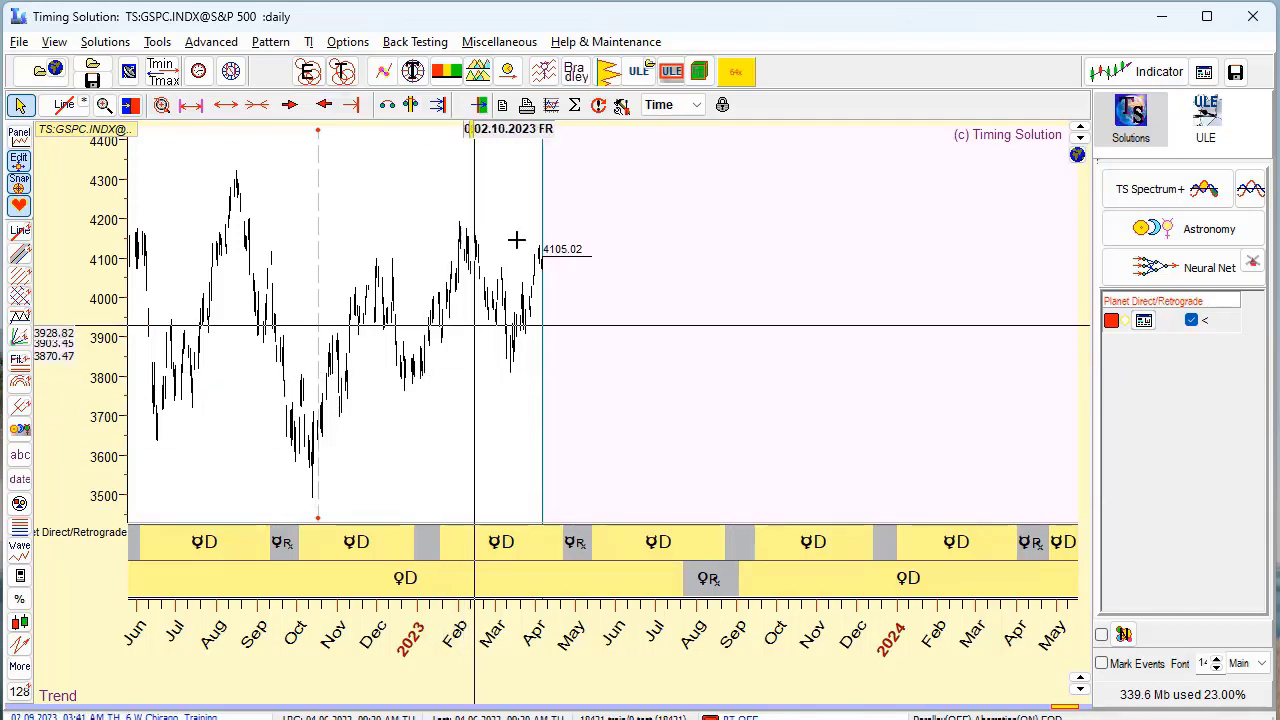
Load the 'Mercury is retrograde' model from the library into the ULE Events Model Editor
click(632, 86)
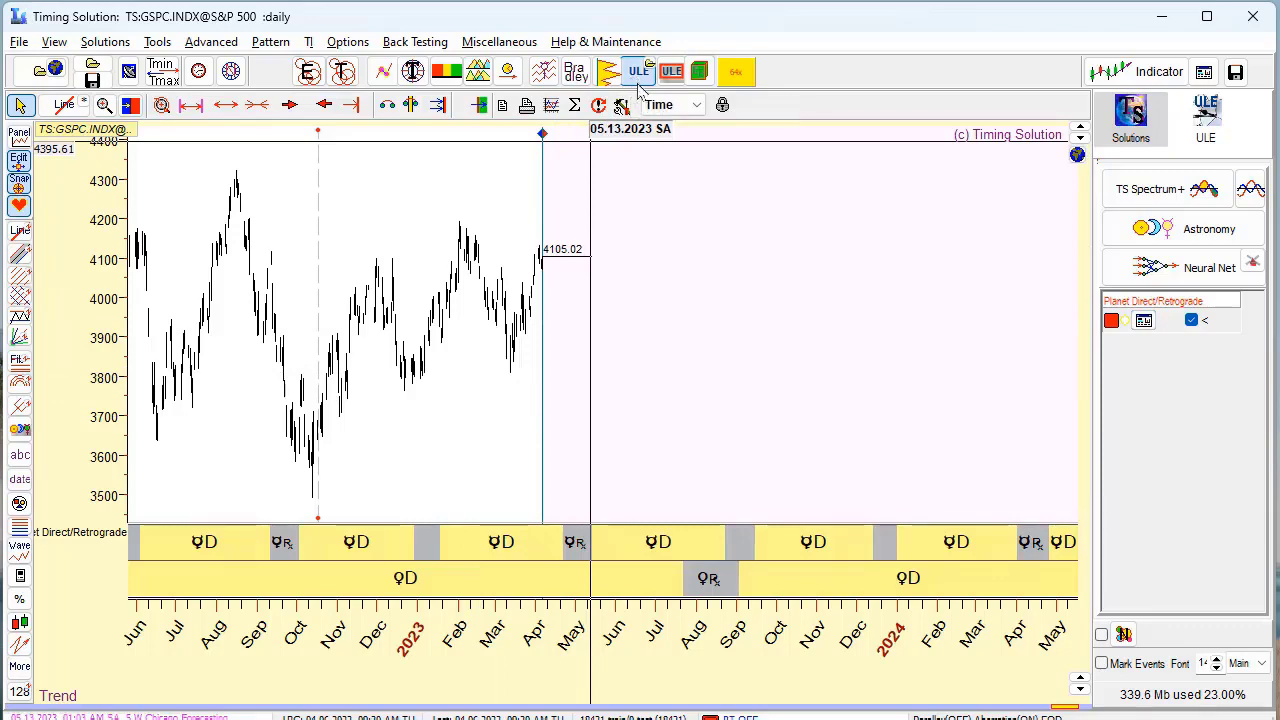
drag(660, 515, 658, 176)
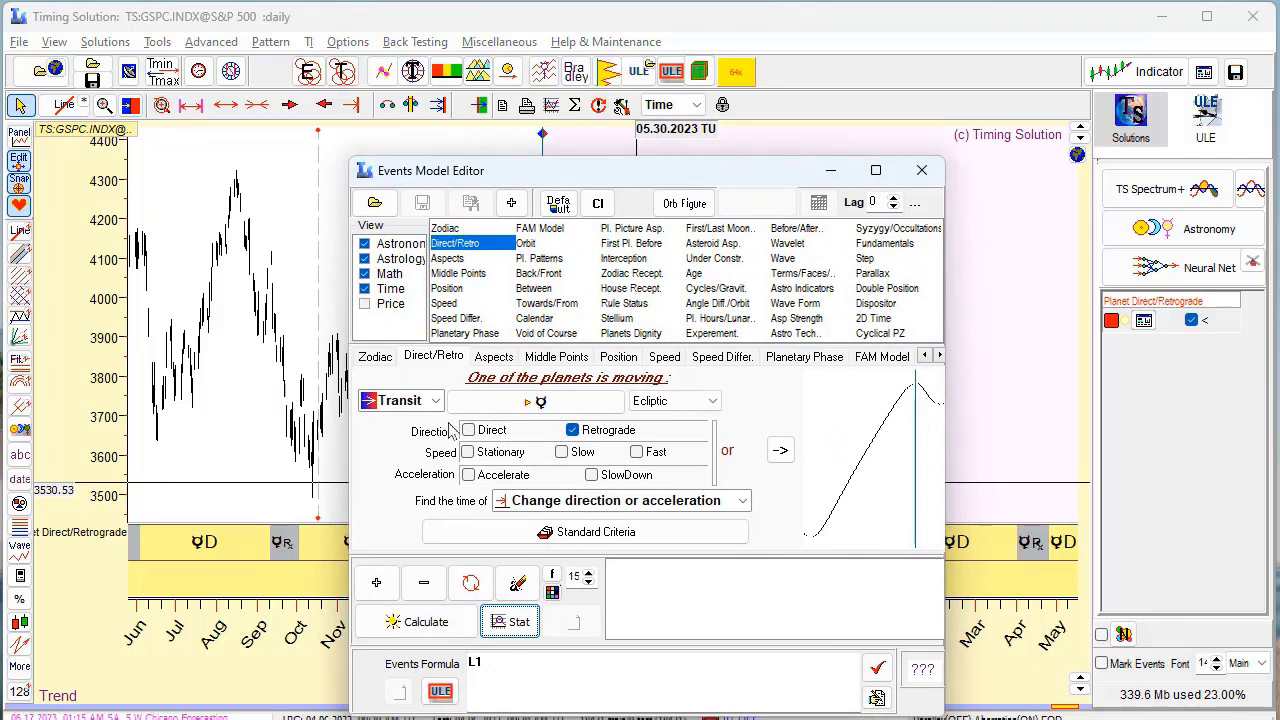
click(378, 205)
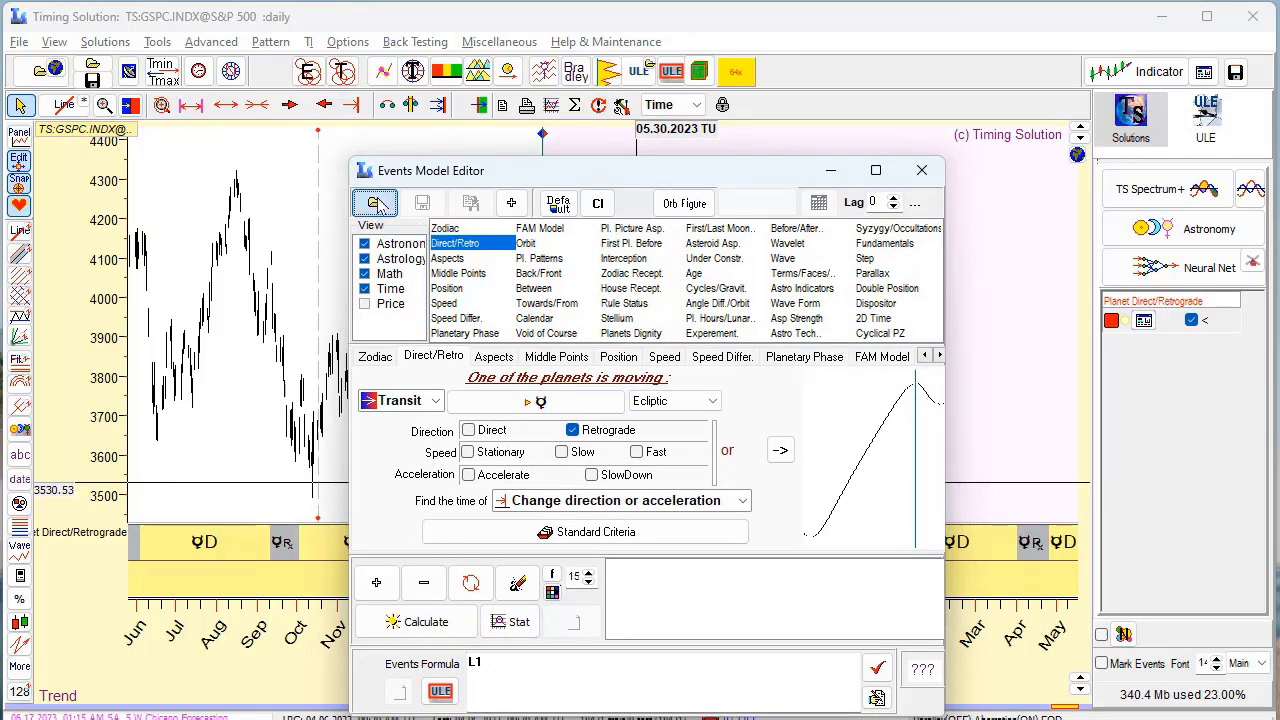
click(400, 230)
click(530, 190)
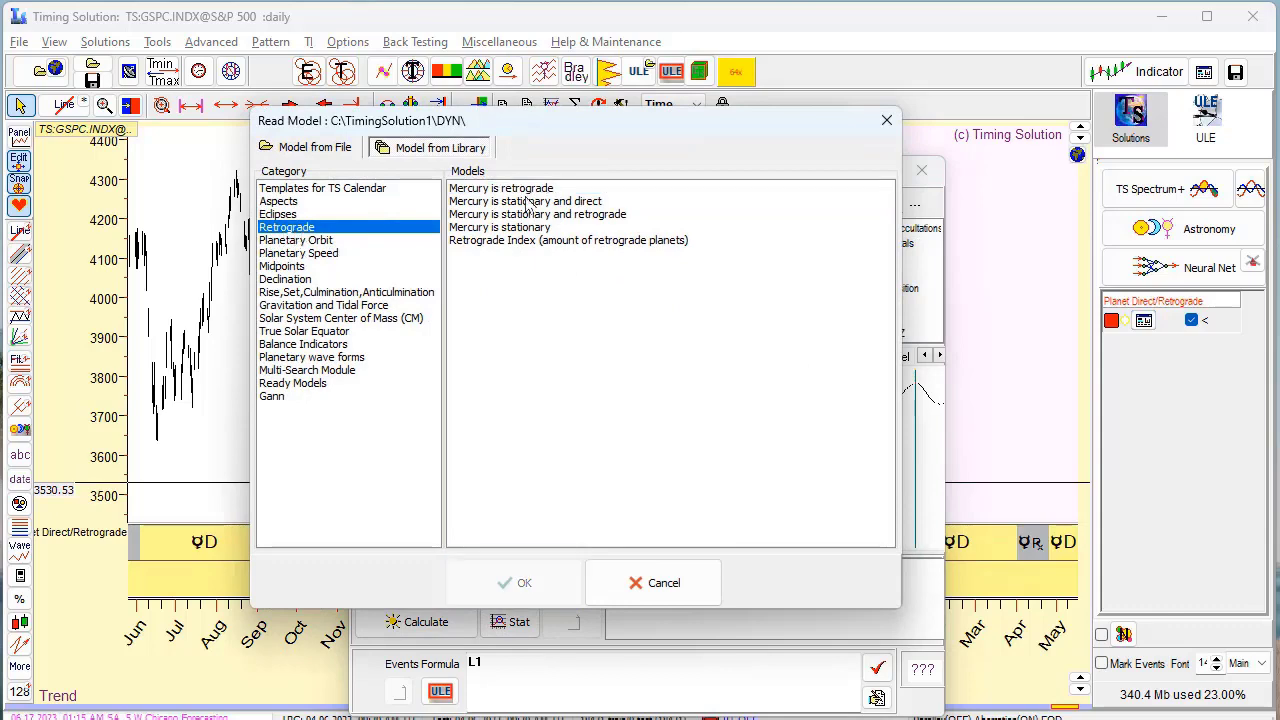
click(528, 583)
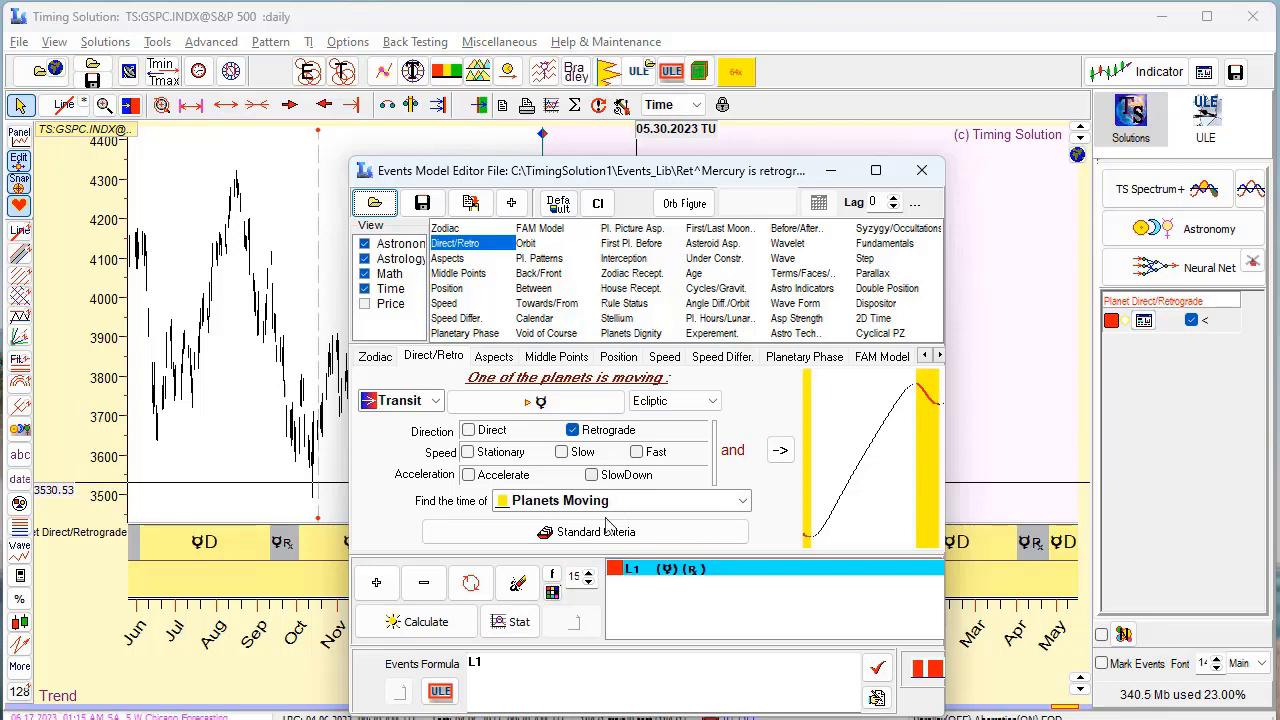
Set L1 to find the time of change in direction or acceleration and update it
click(743, 503)
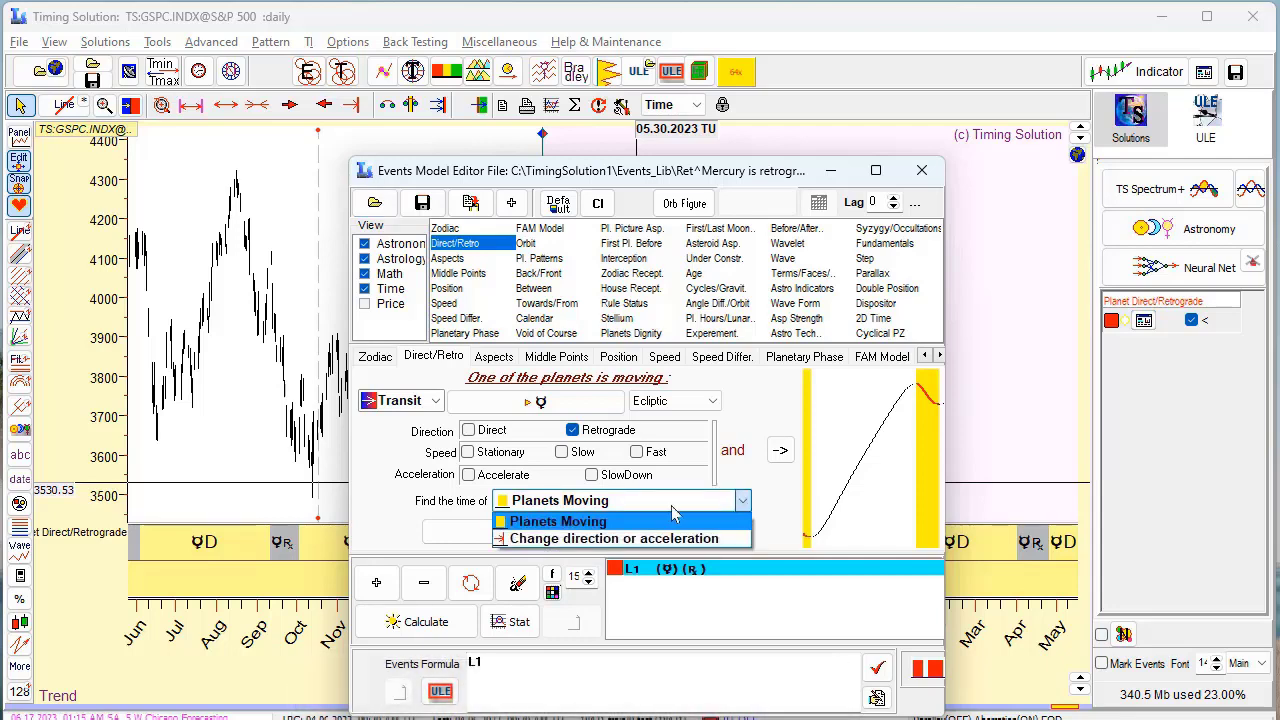
click(580, 540)
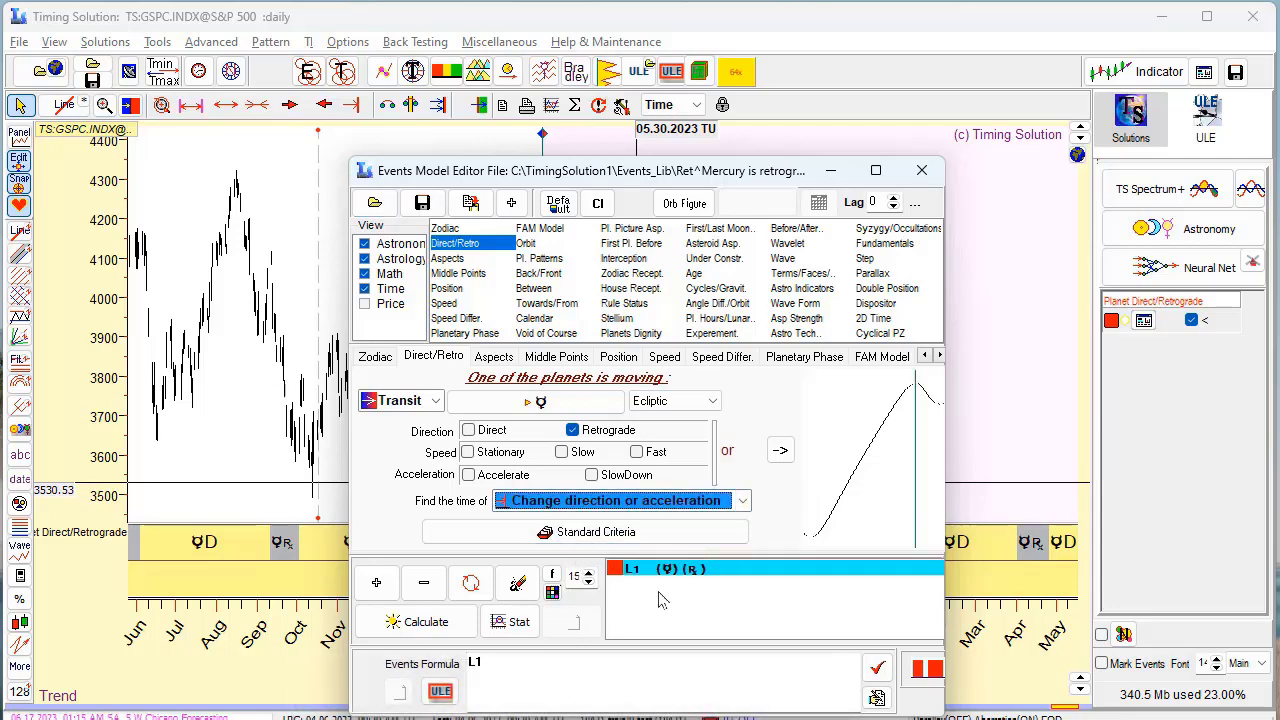
click(470, 583)
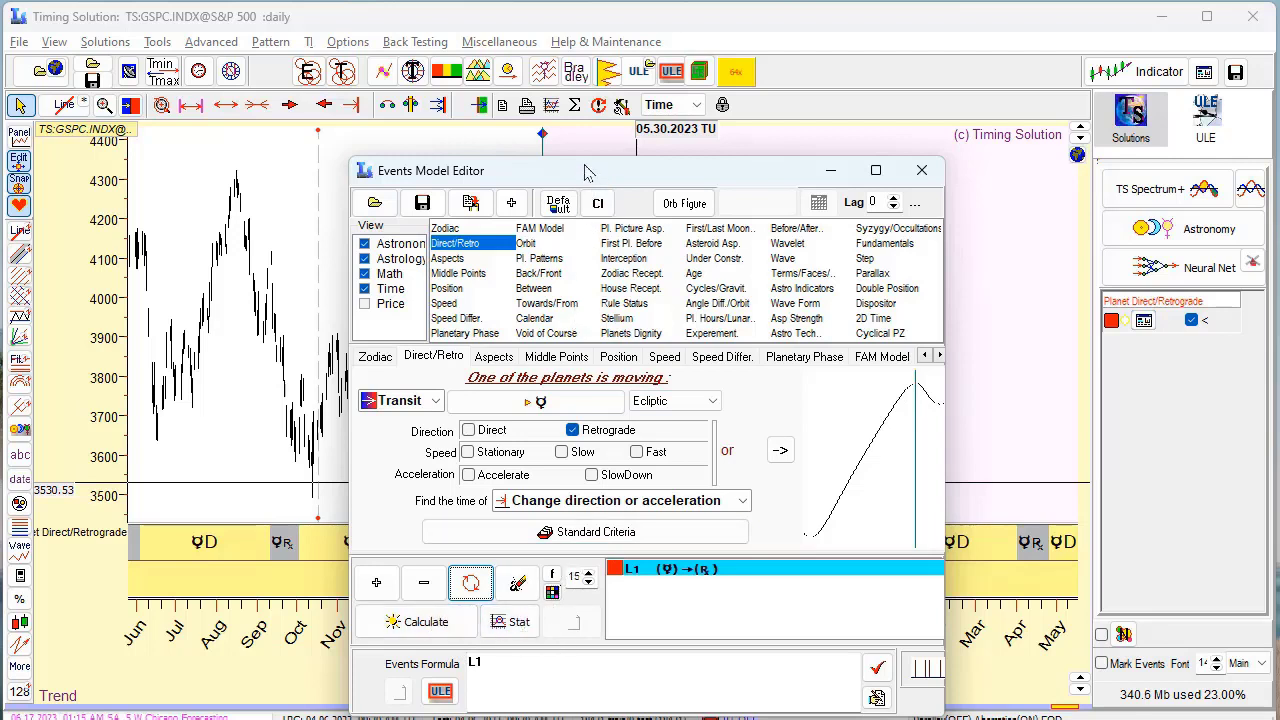
drag(558, 162, 547, 135)
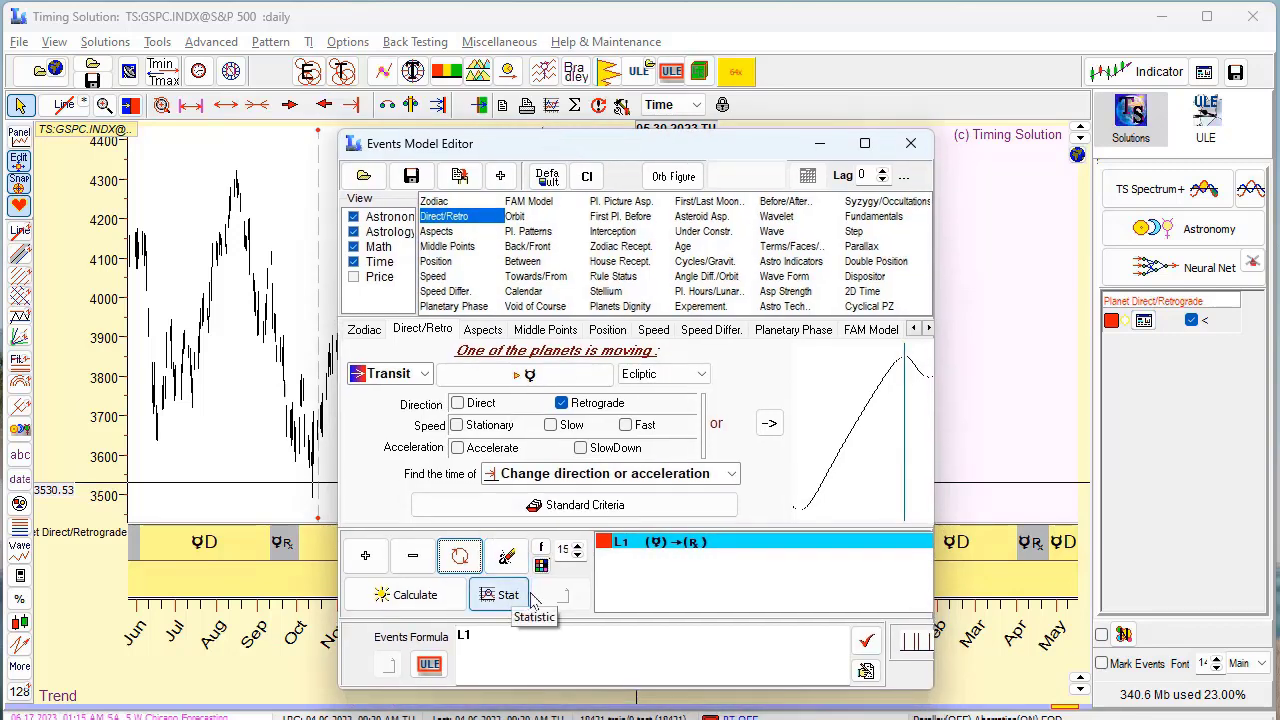
Run the Efficiency Test for event L1 and bring the results window into view
click(499, 594)
click(694, 604)
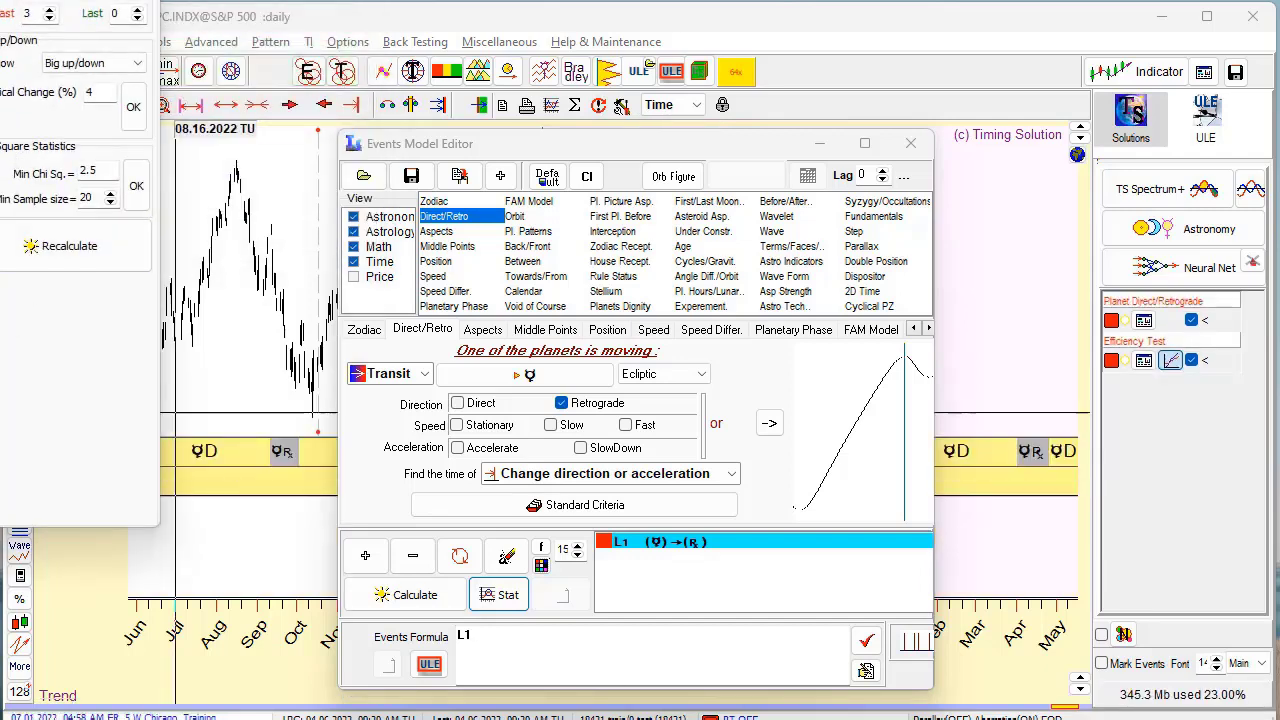
drag(0, 0, 751, 30)
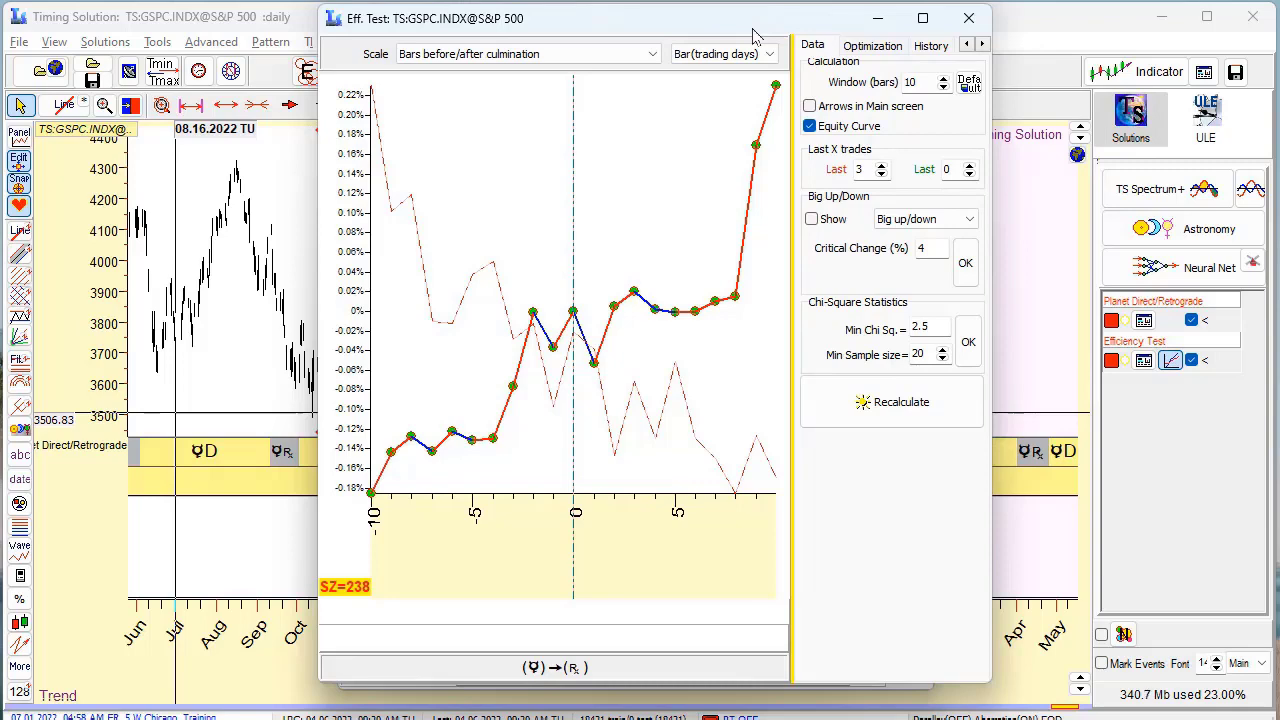
drag(754, 36, 754, 69)
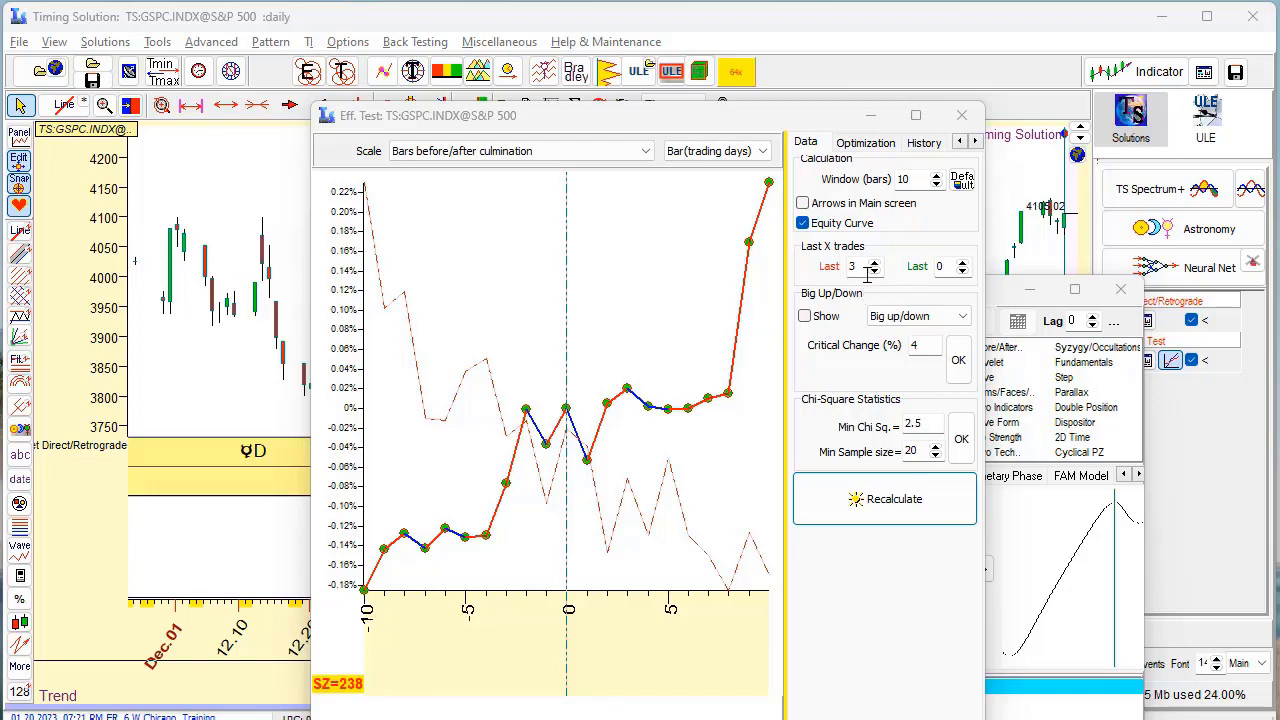
Recalculate the efficiency-test equity curves for the last 5 trades, then for the last 10
double_click(942, 267)
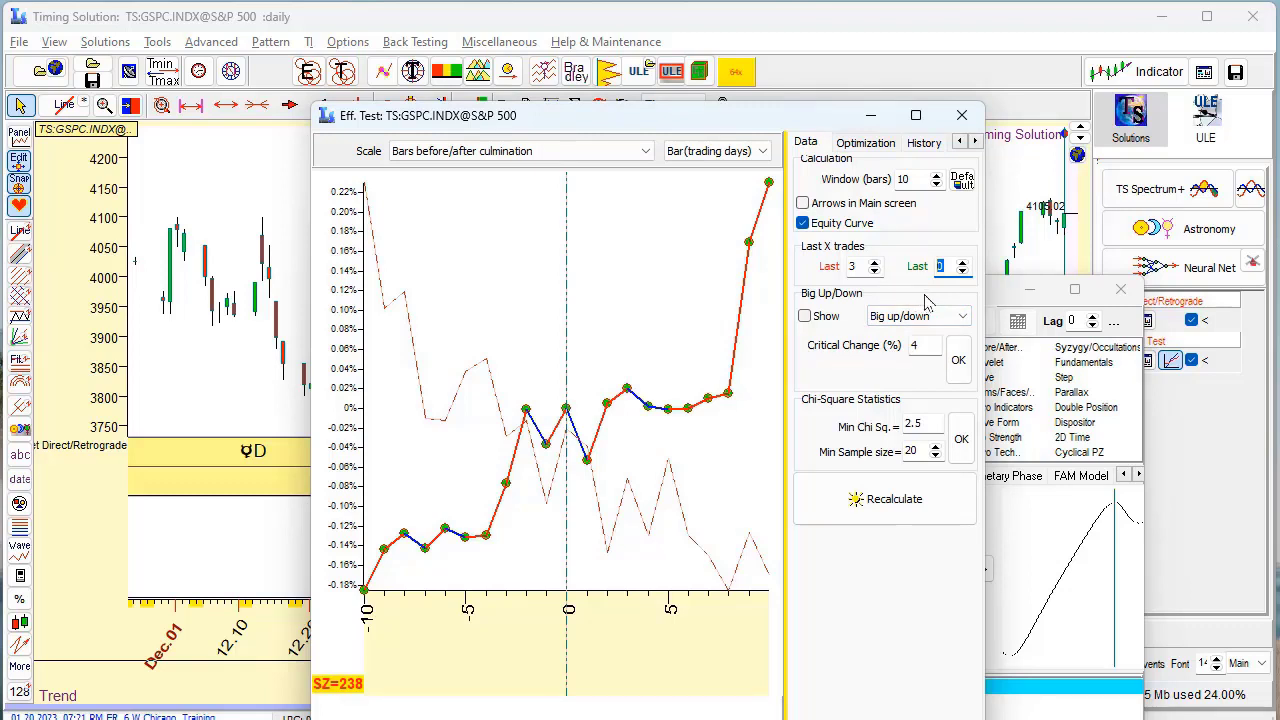
text(5)
click(818, 496)
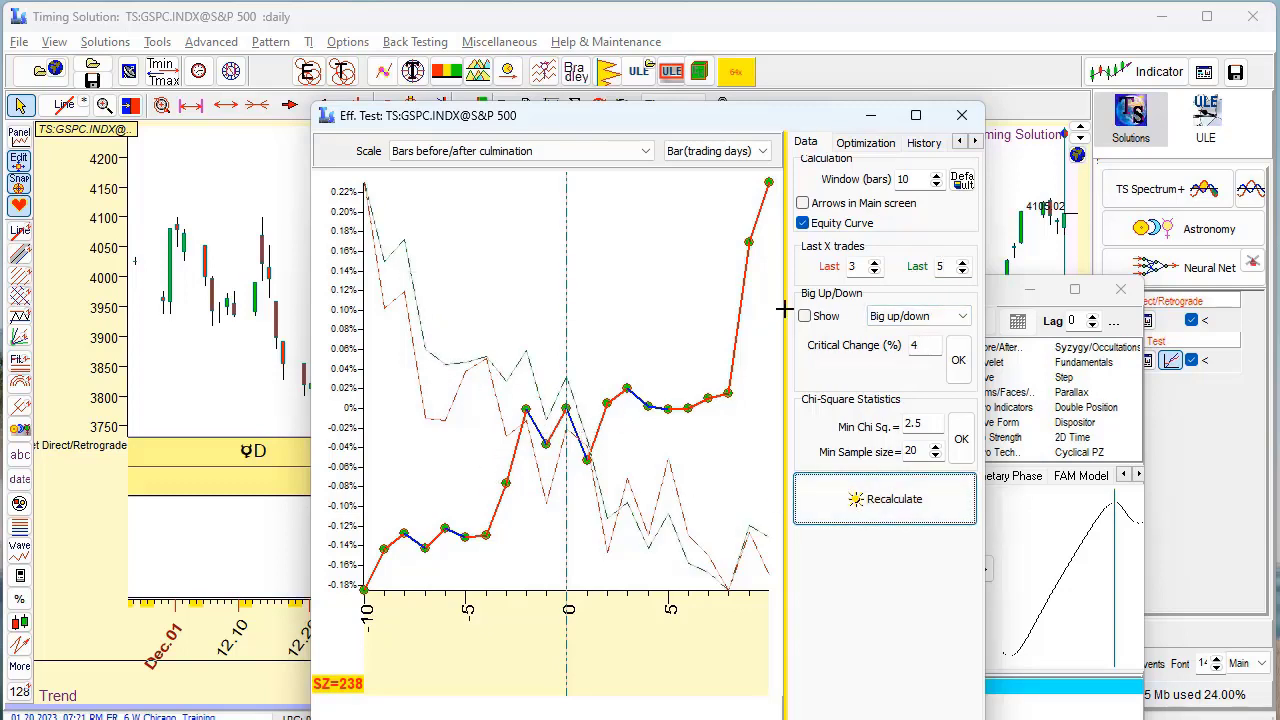
click(940, 266)
key(Return)
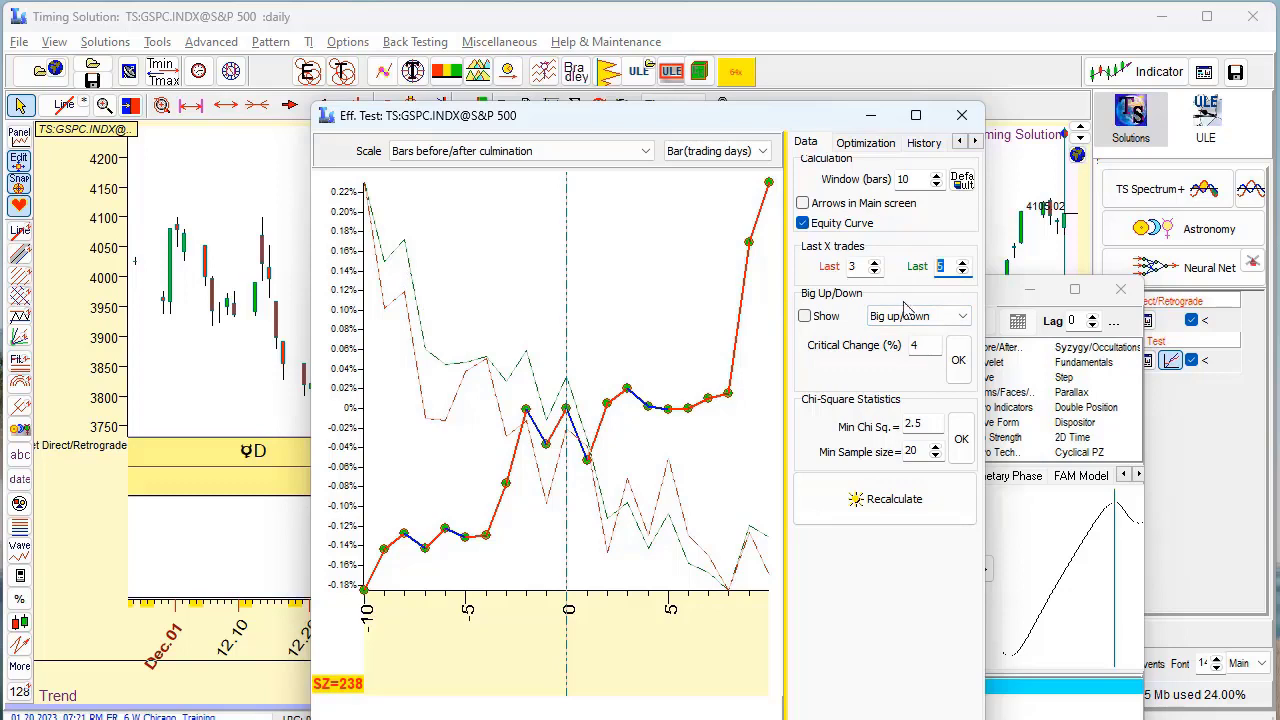
text(10)
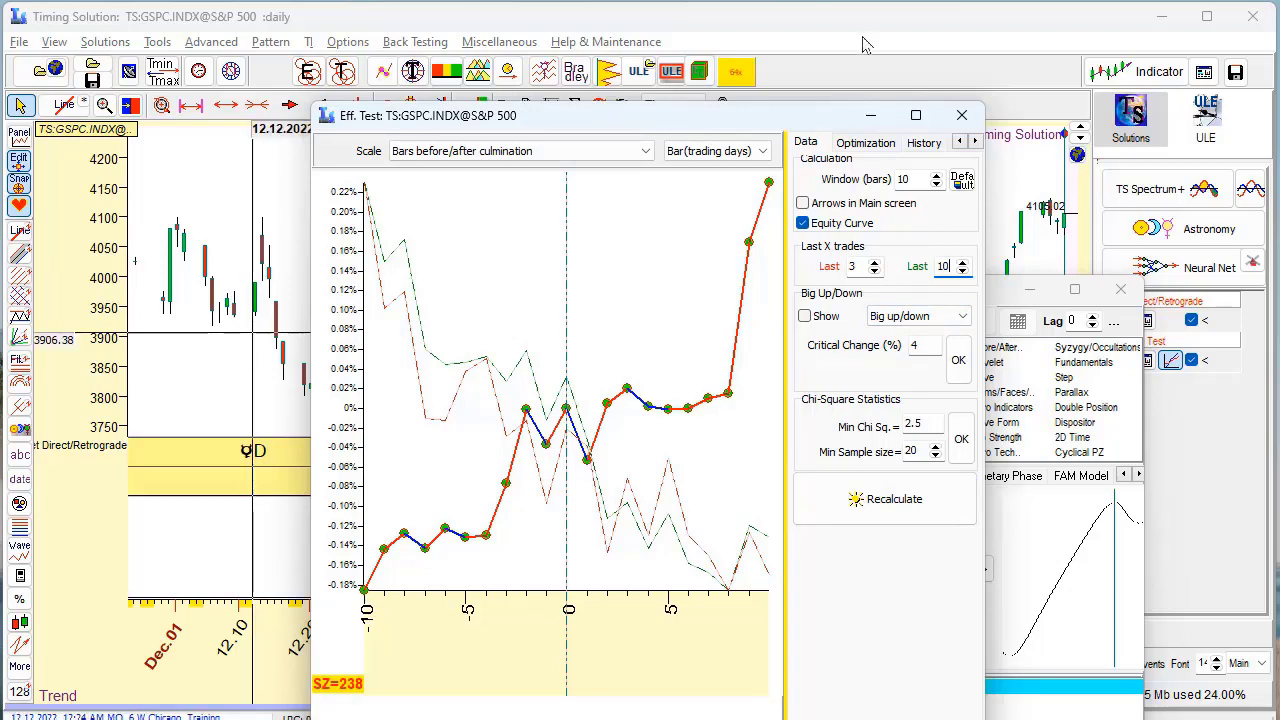
click(856, 500)
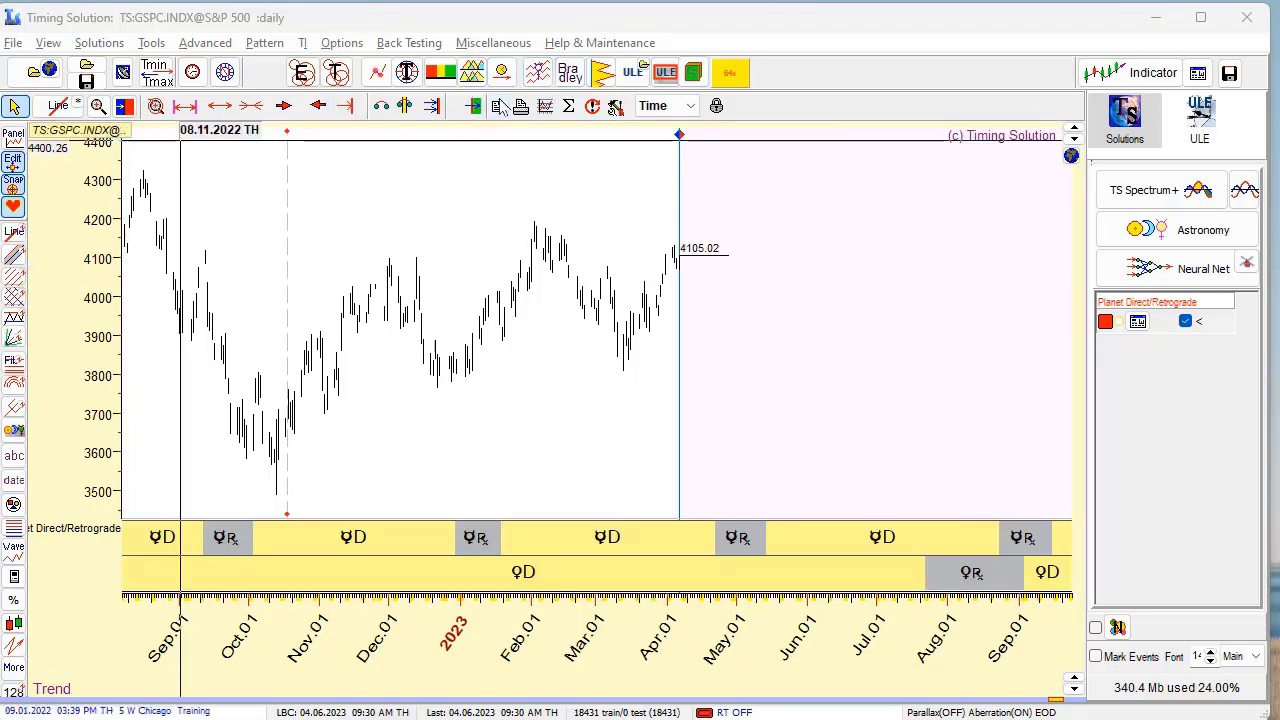
Open the ULE Events Model Editor and move it toward the top of the screen
click(450, 74)
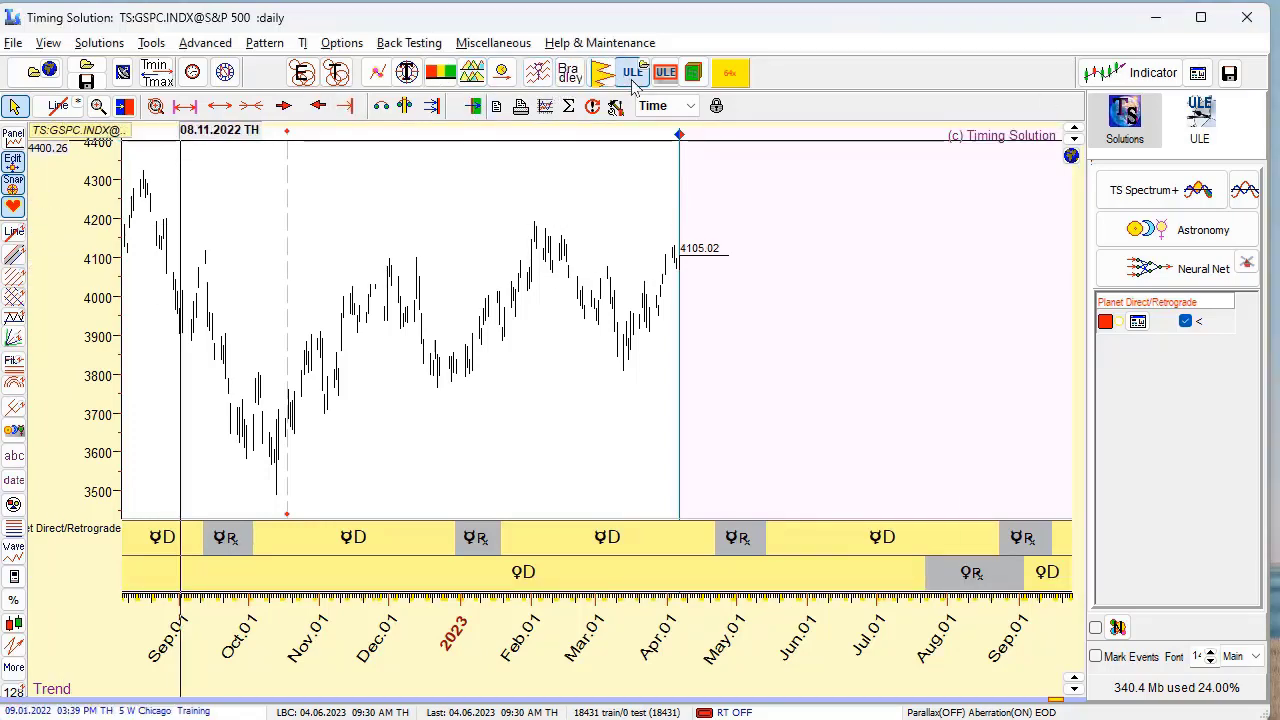
drag(1057, 334, 735, 198)
drag(697, 178, 516, 105)
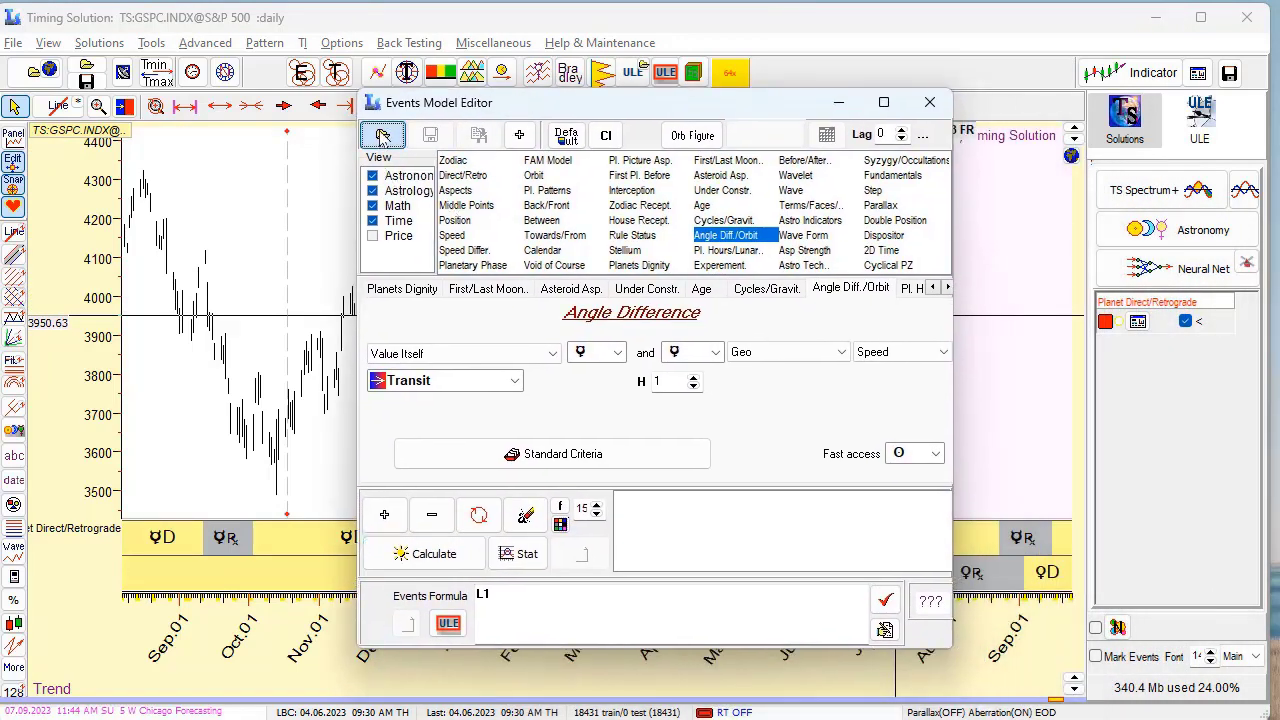
Load and calculate the Mercury geo speed diagram model, then move the editor off the chart
click(382, 134)
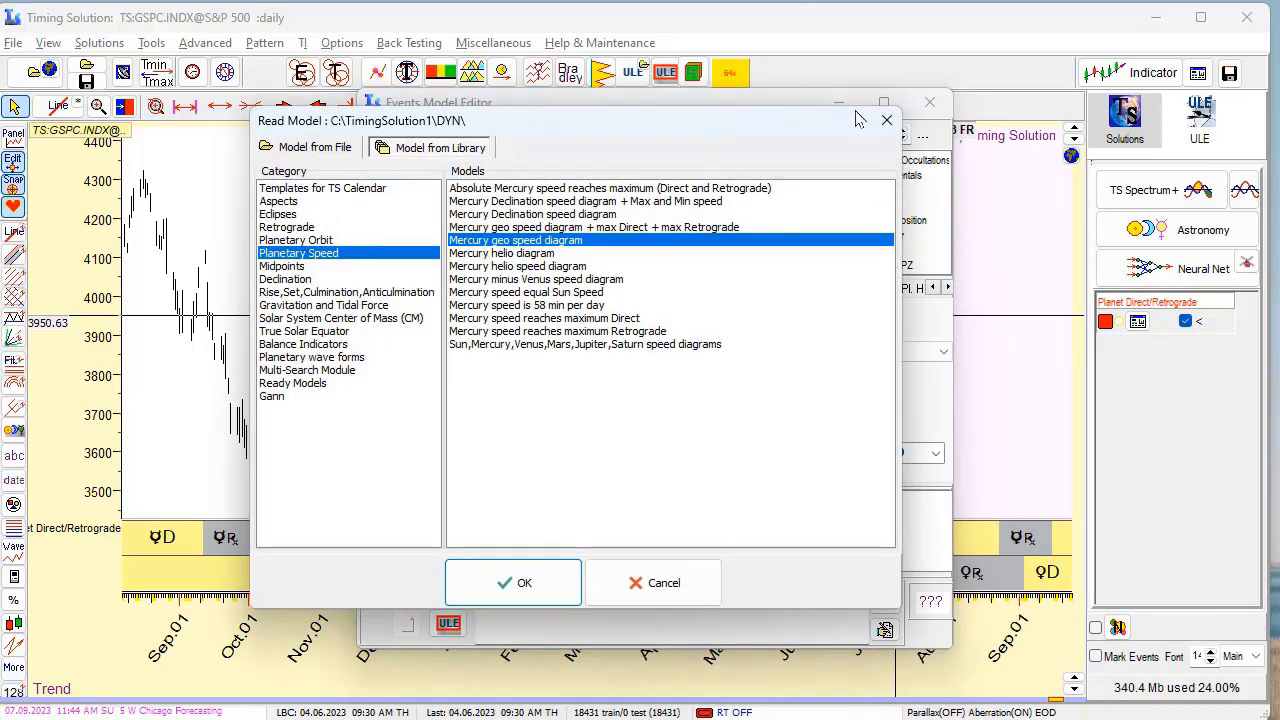
click(886, 120)
click(382, 136)
click(320, 256)
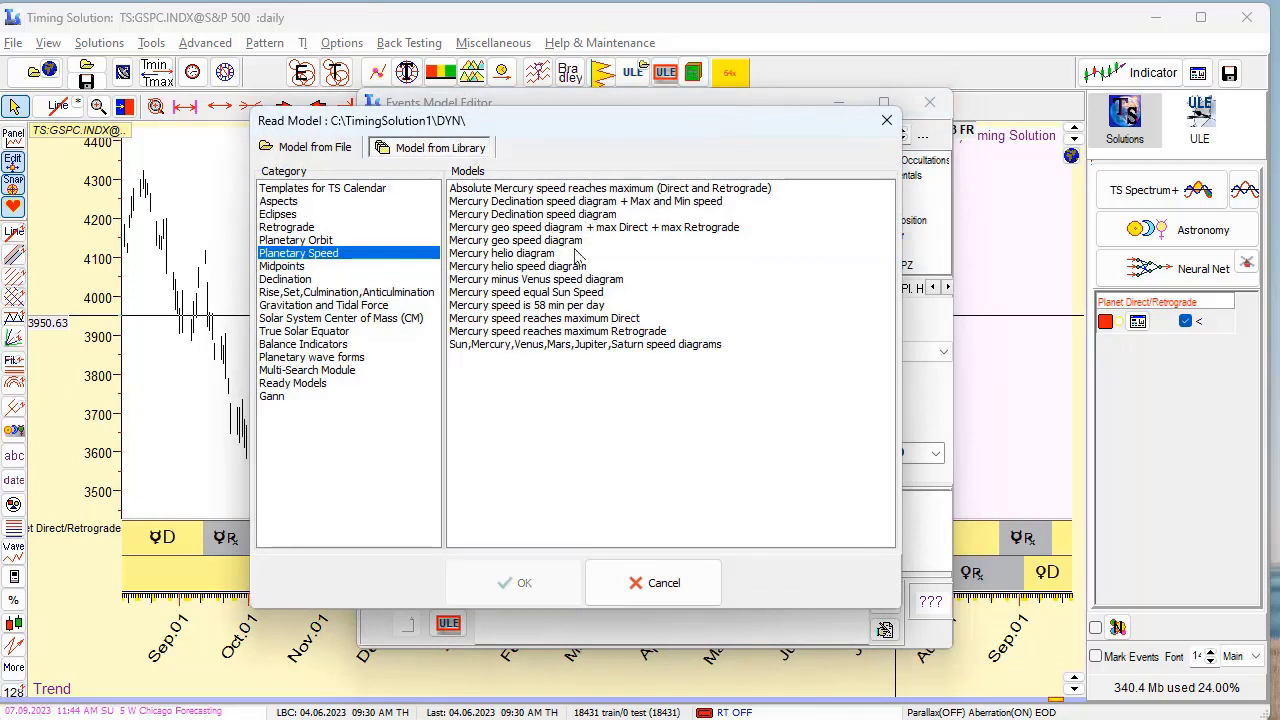
click(561, 243)
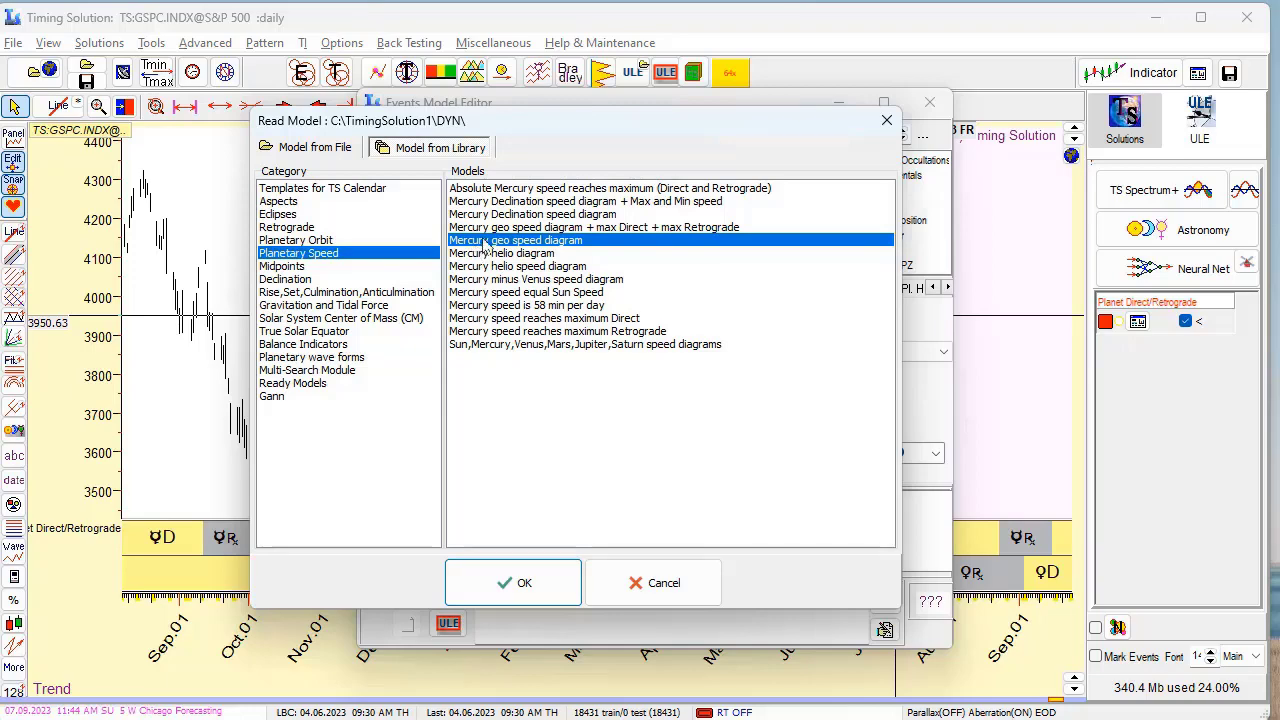
click(514, 584)
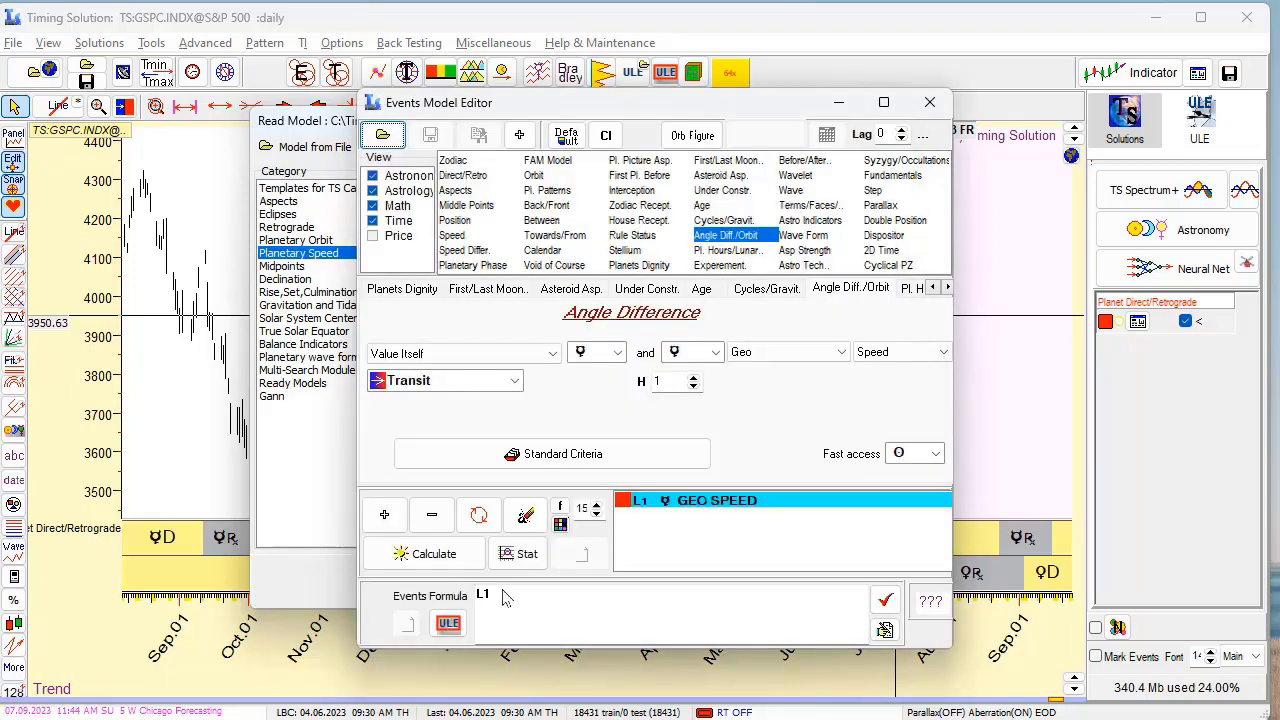
click(422, 554)
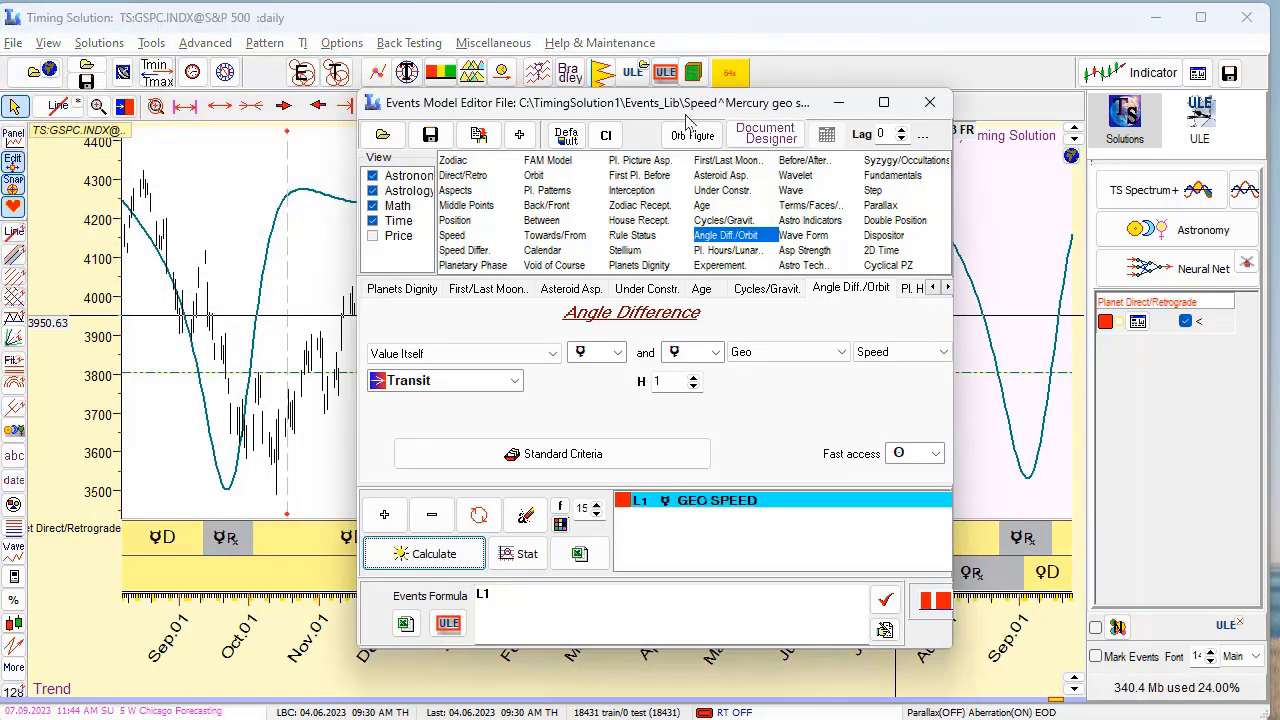
drag(748, 103, 597, 636)
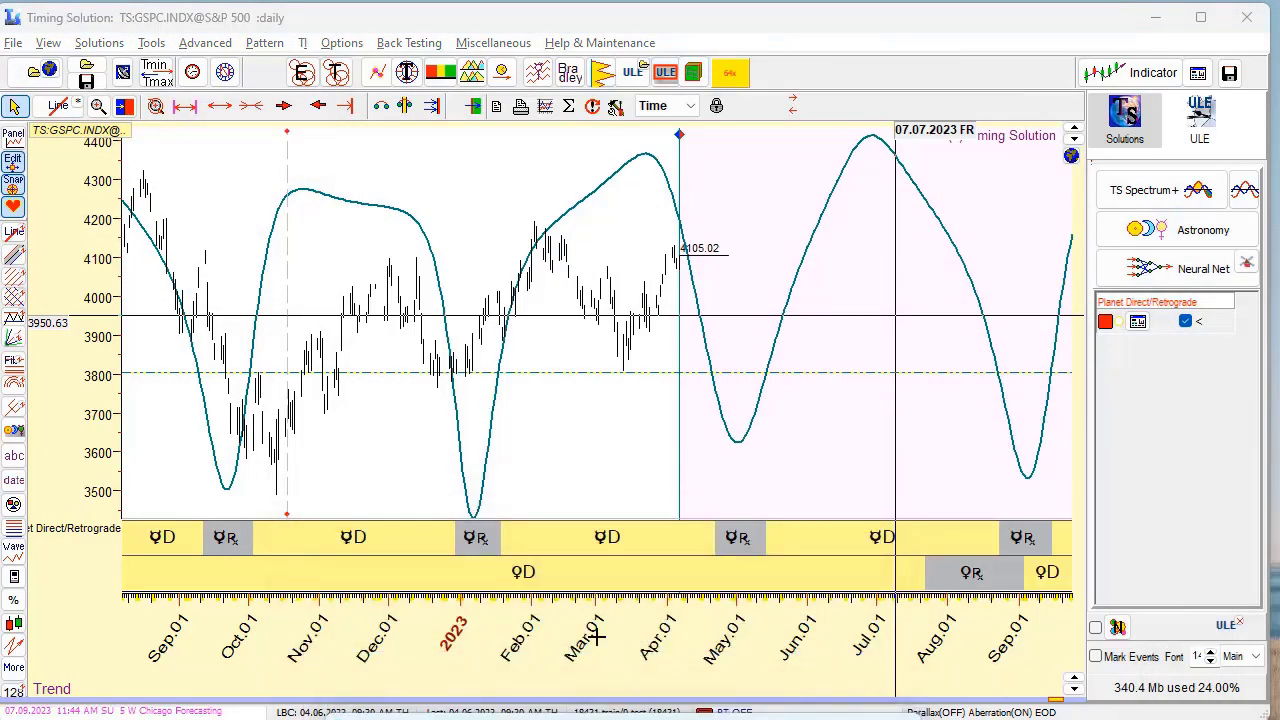
In Main Window View, set the ULE curve to Separate, colour clRed, width 5
right_click(508, 190)
click(570, 228)
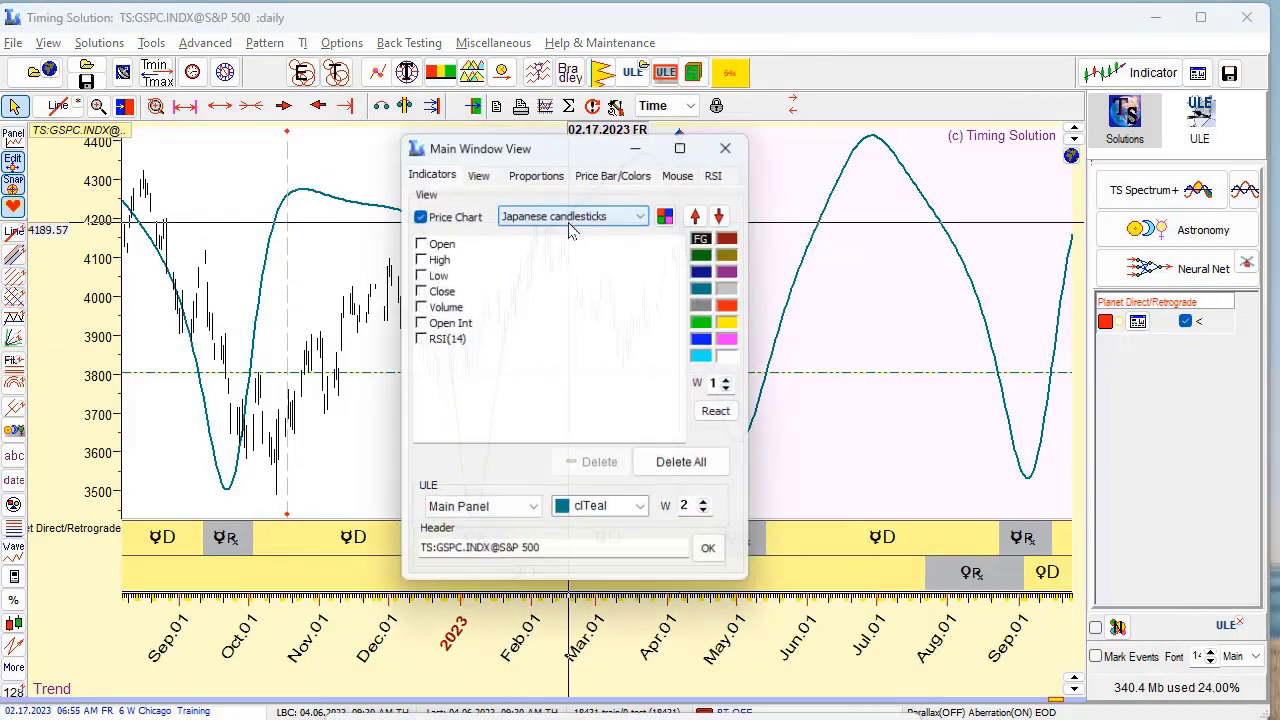
drag(557, 146, 563, 106)
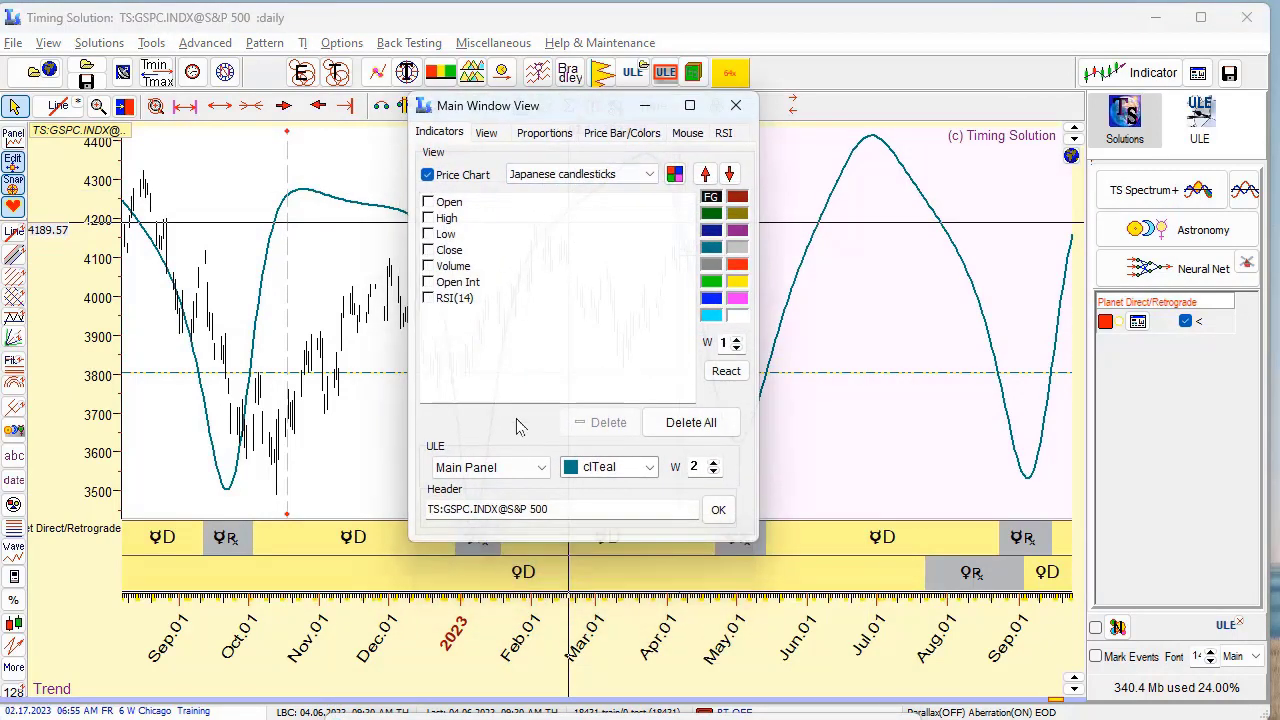
click(540, 476)
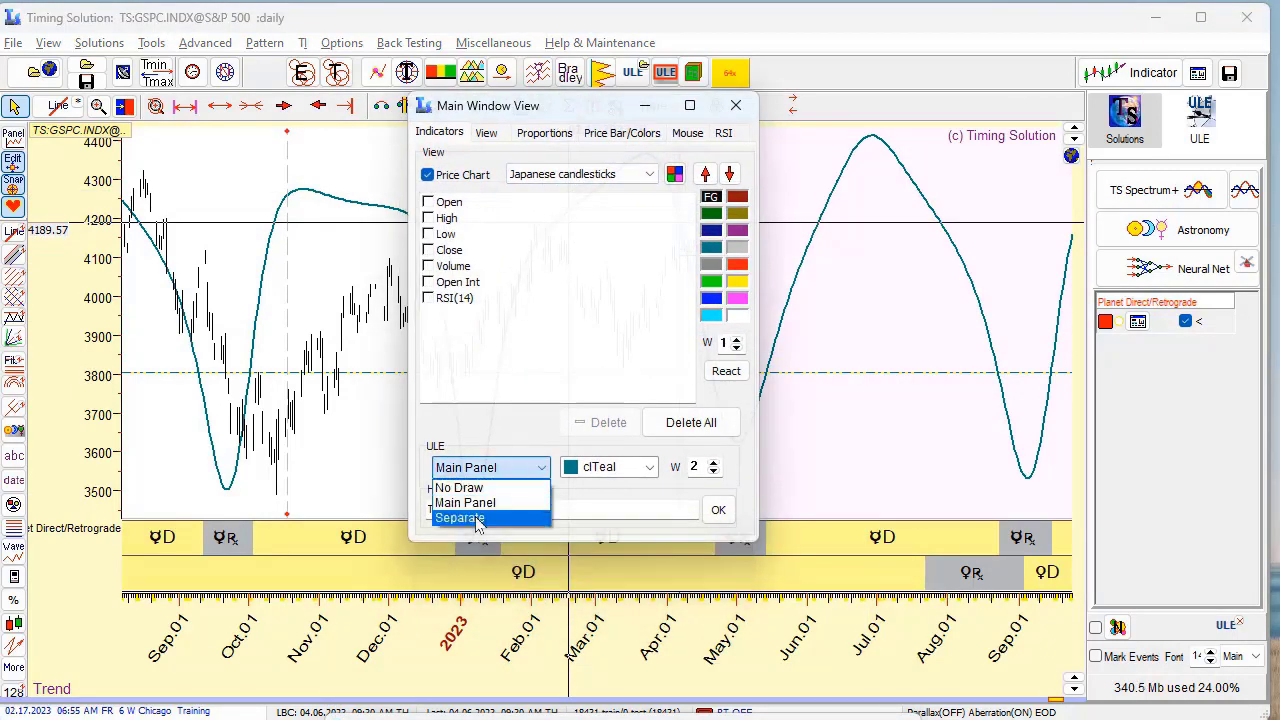
click(477, 520)
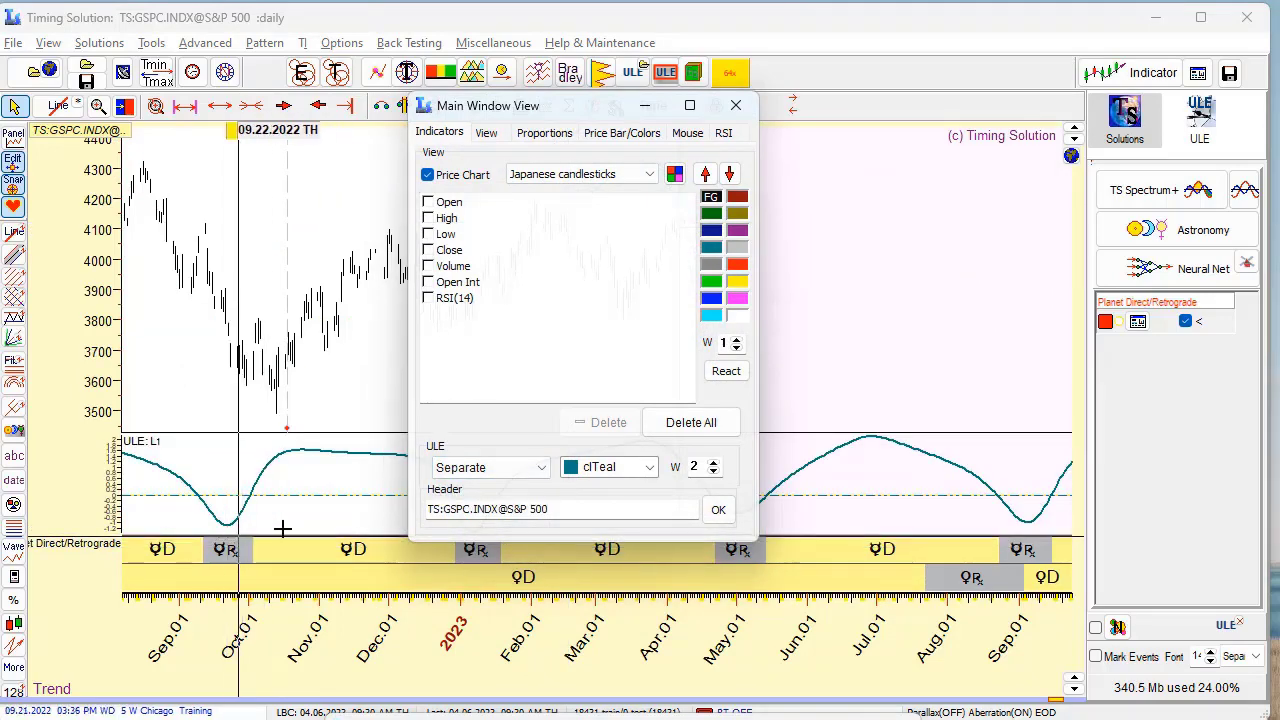
click(646, 468)
click(603, 538)
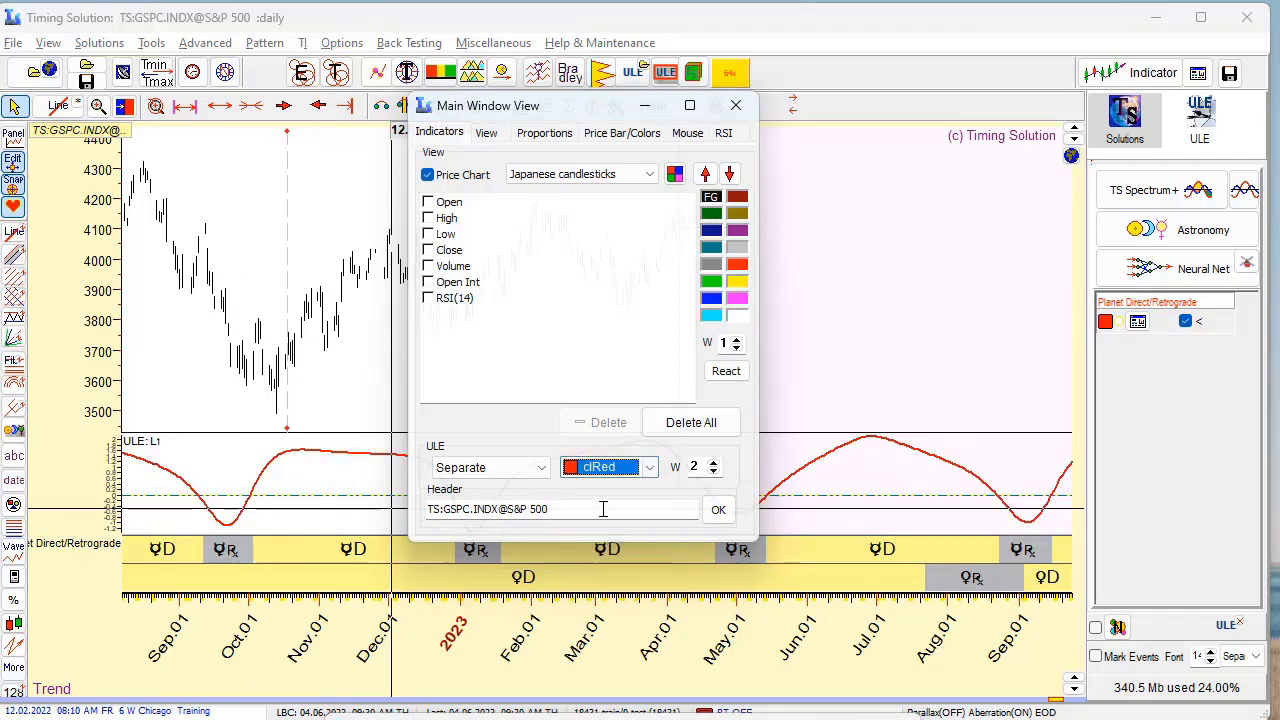
click(713, 463)
click(713, 463)
click(713, 463)
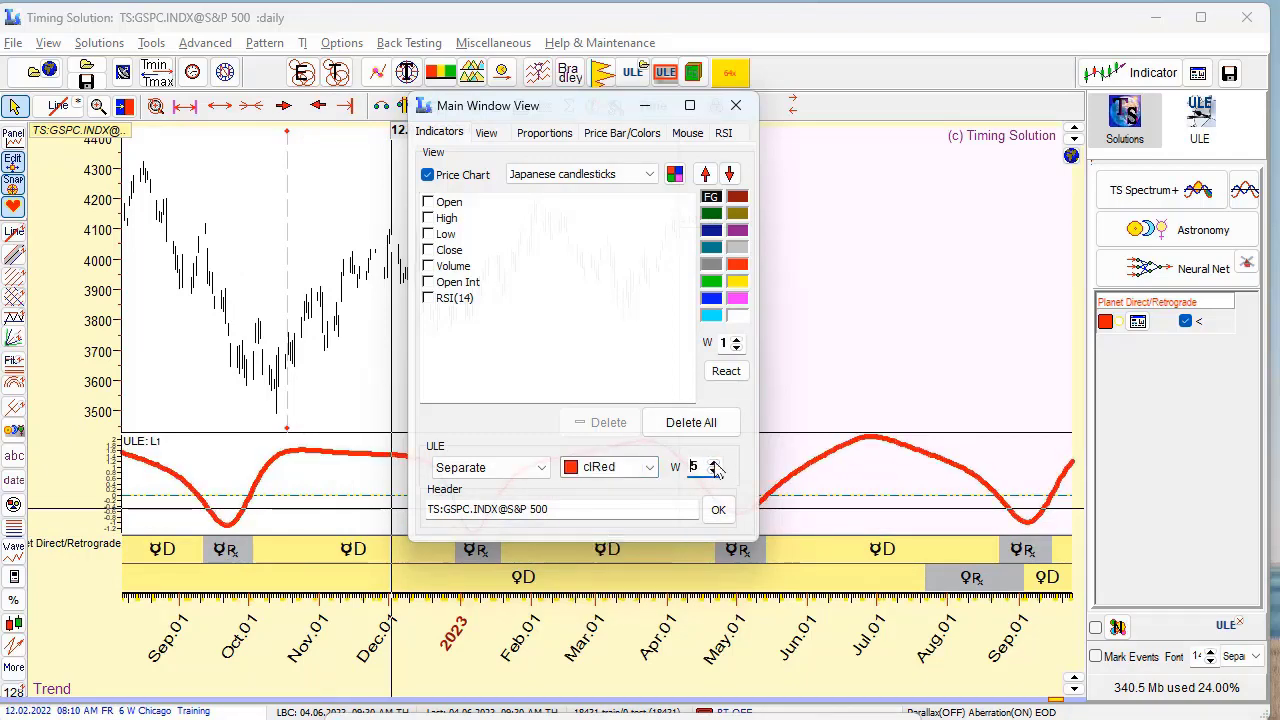
drag(545, 105, 1071, 41)
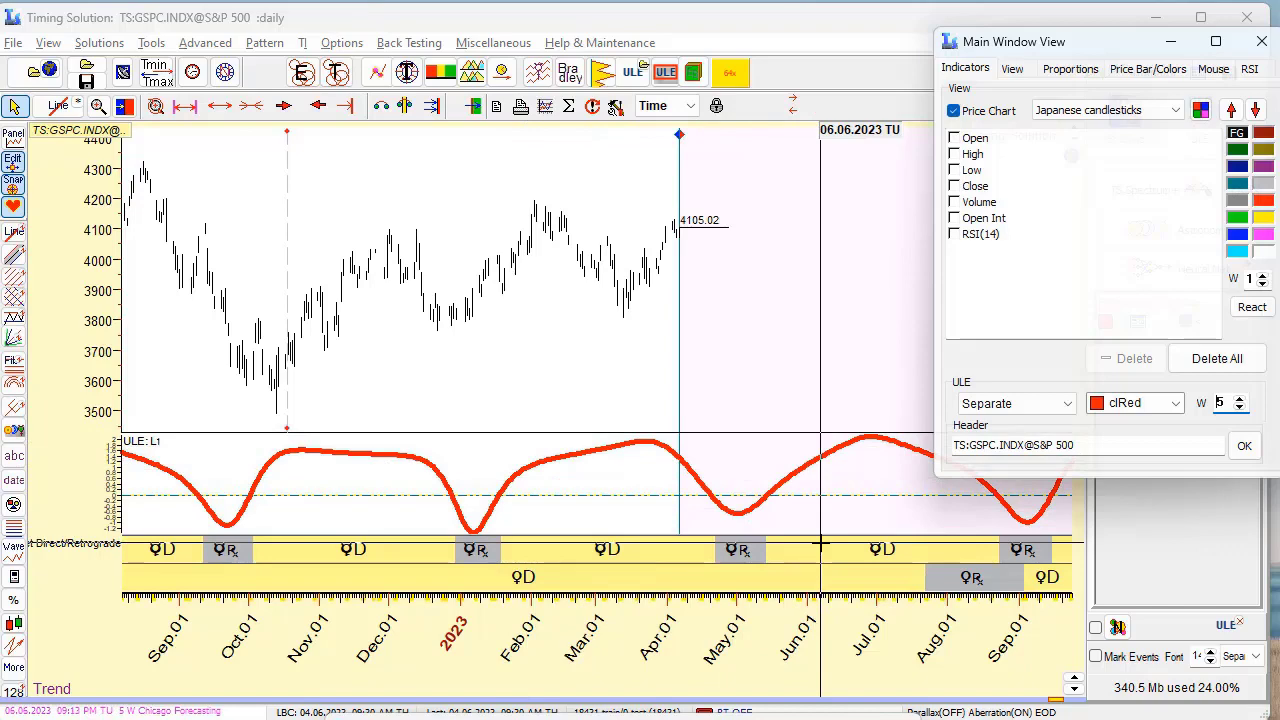
click(1264, 44)
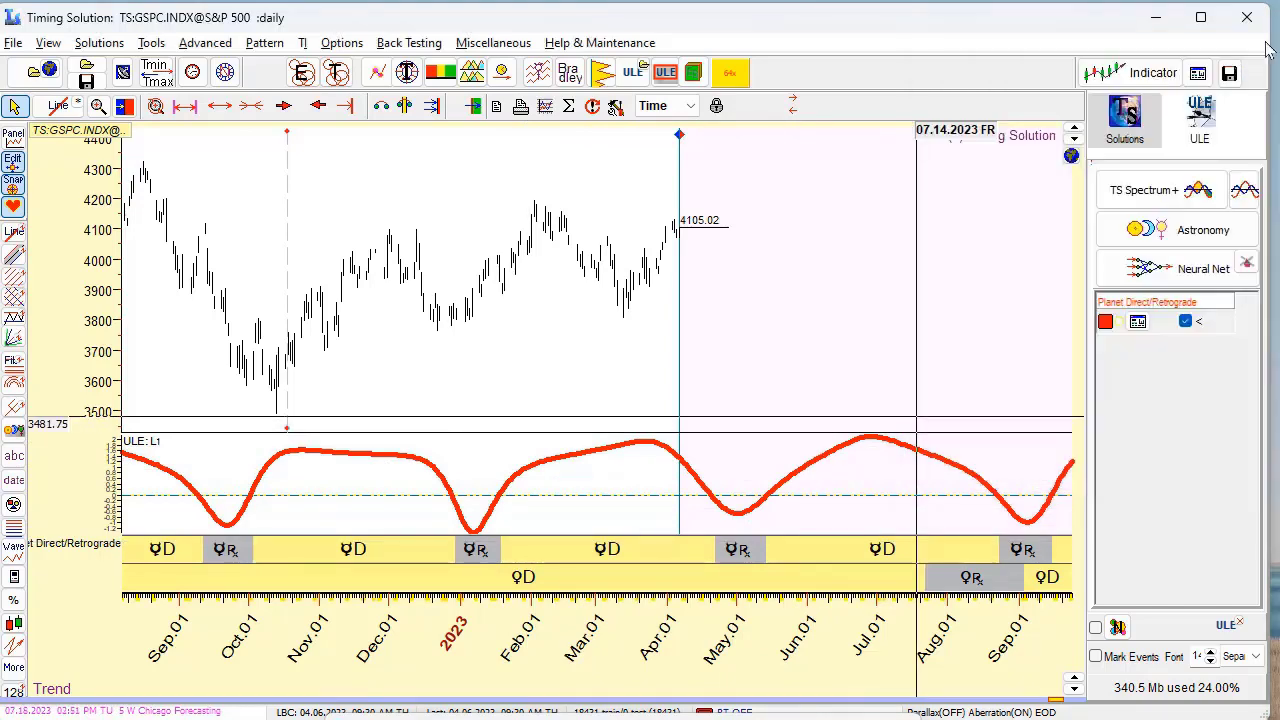
Create an astronomy composite of the heliocentric Mercury–Sun angle using the Mercury phase (synodic) cycle
click(1140, 232)
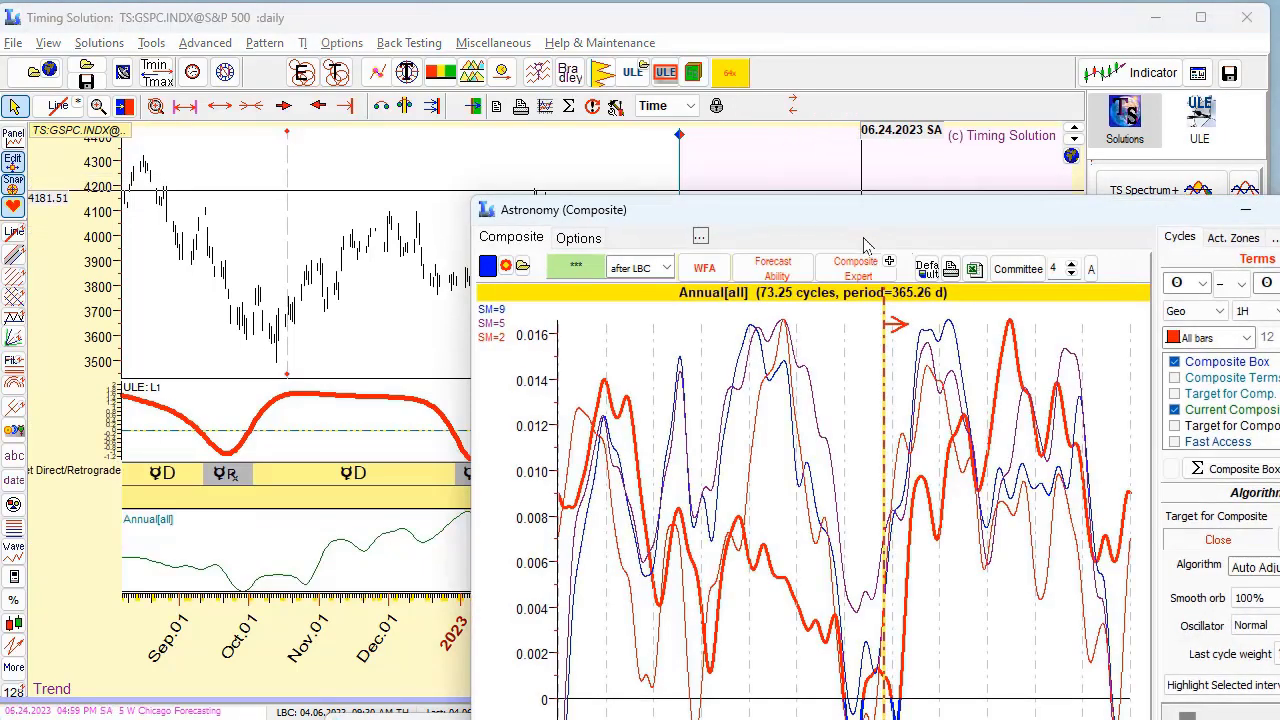
drag(864, 225, 547, 132)
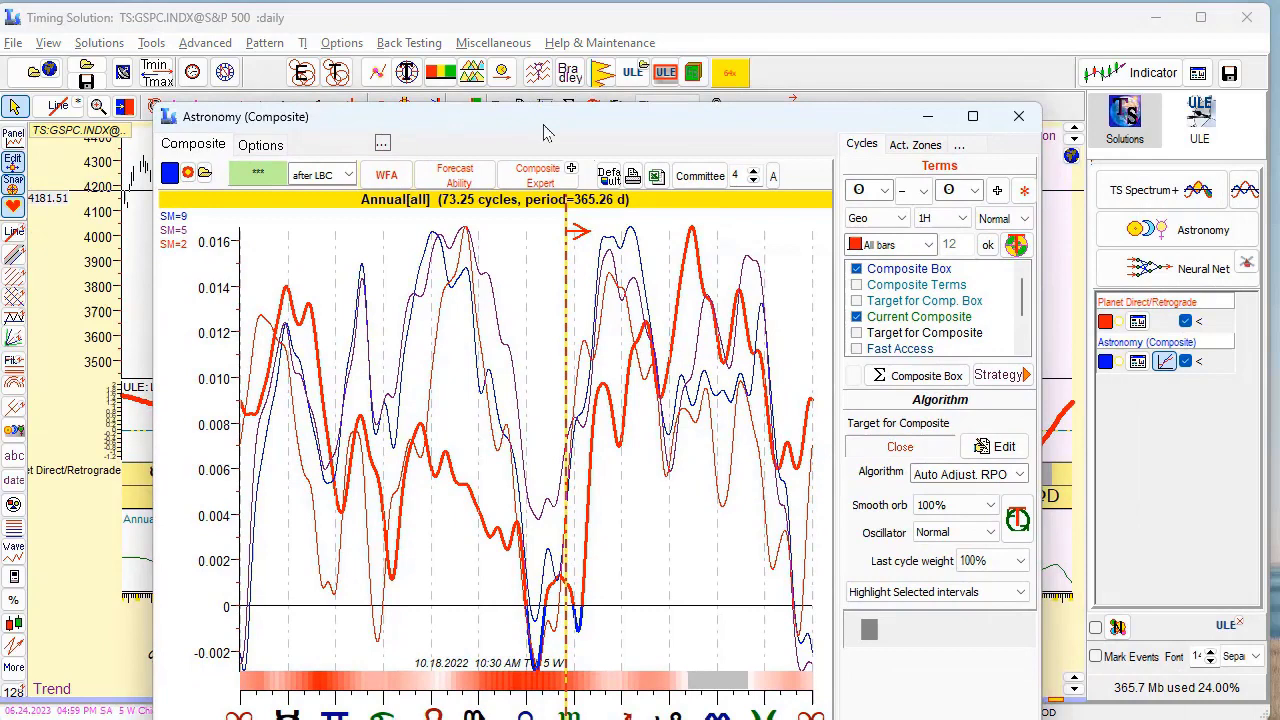
click(884, 190)
click(862, 237)
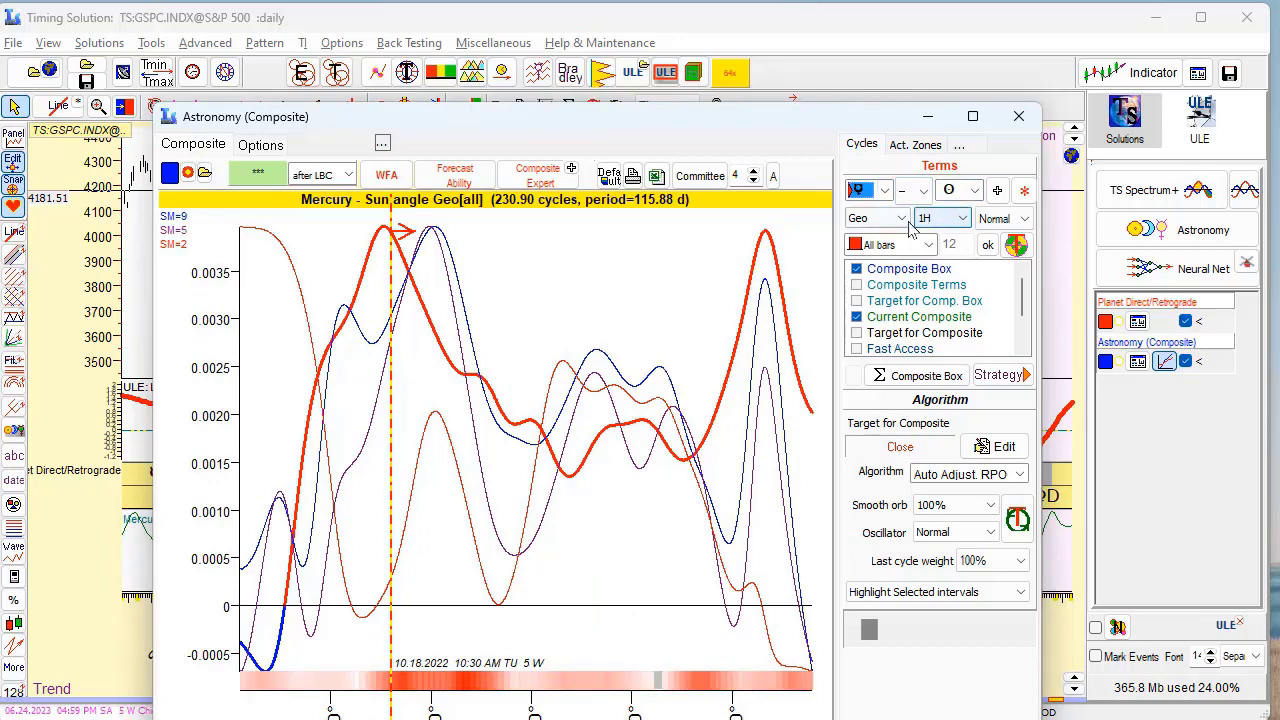
click(903, 218)
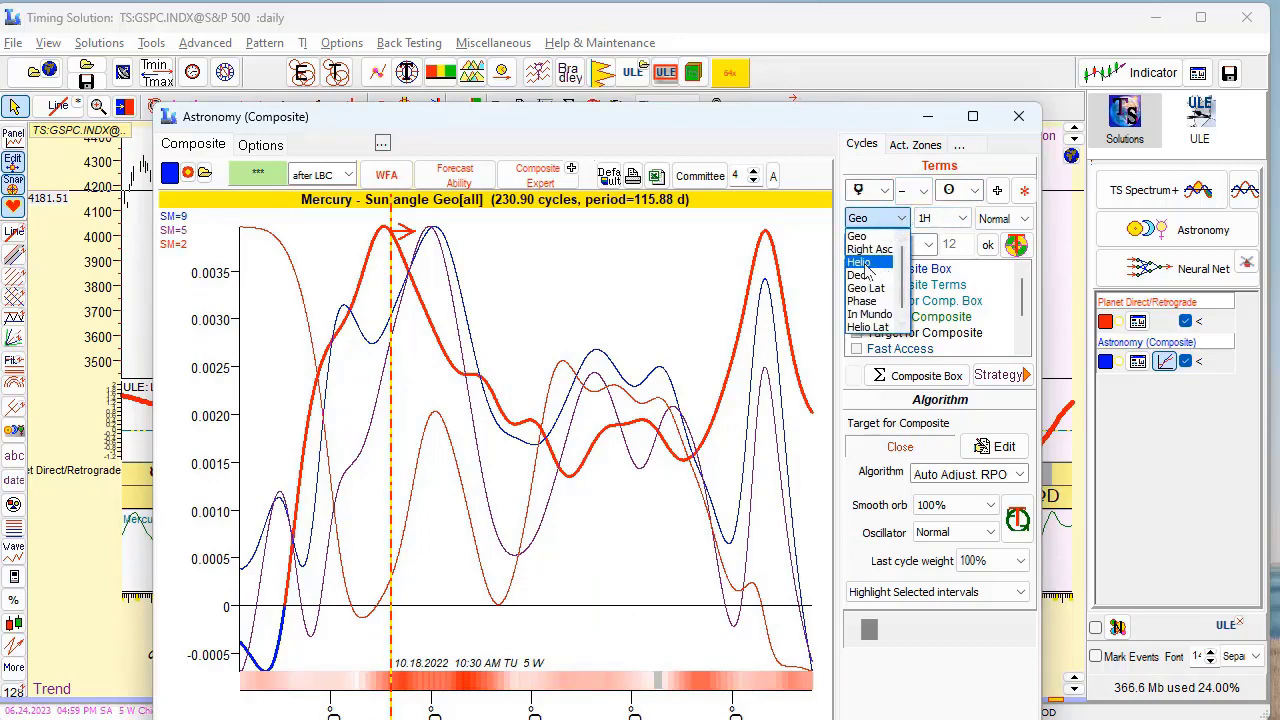
click(860, 262)
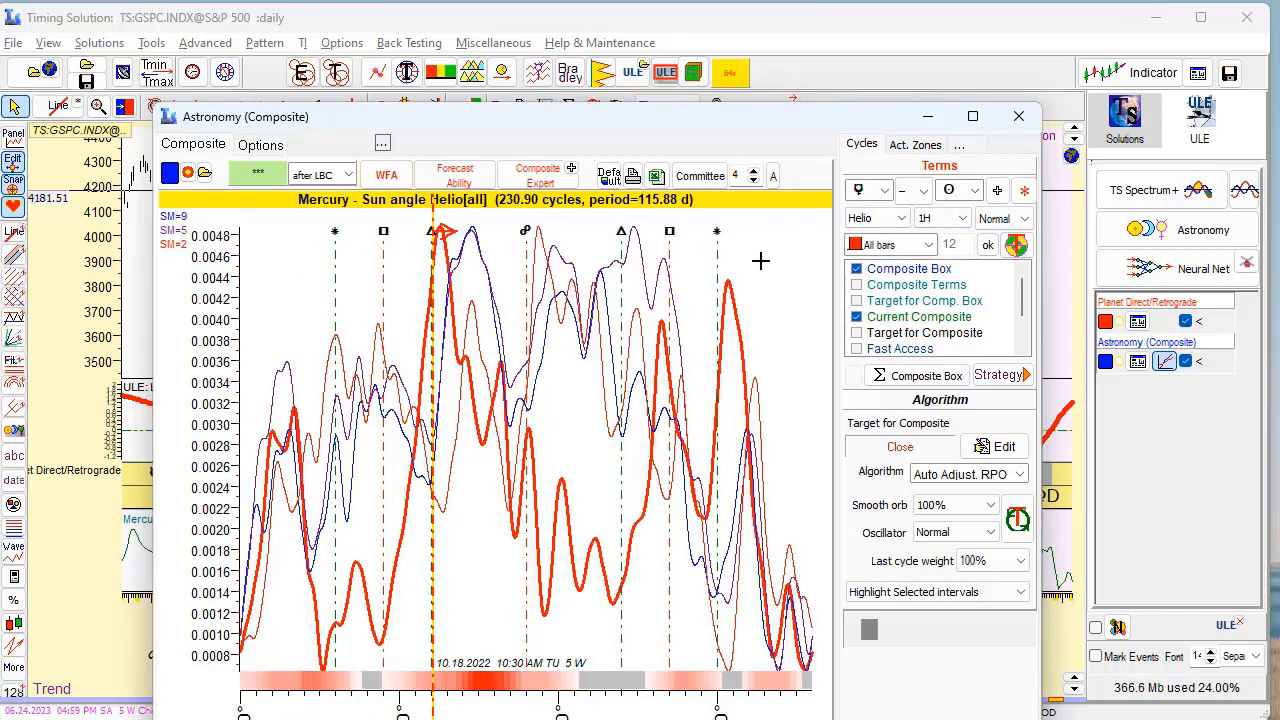
click(1025, 192)
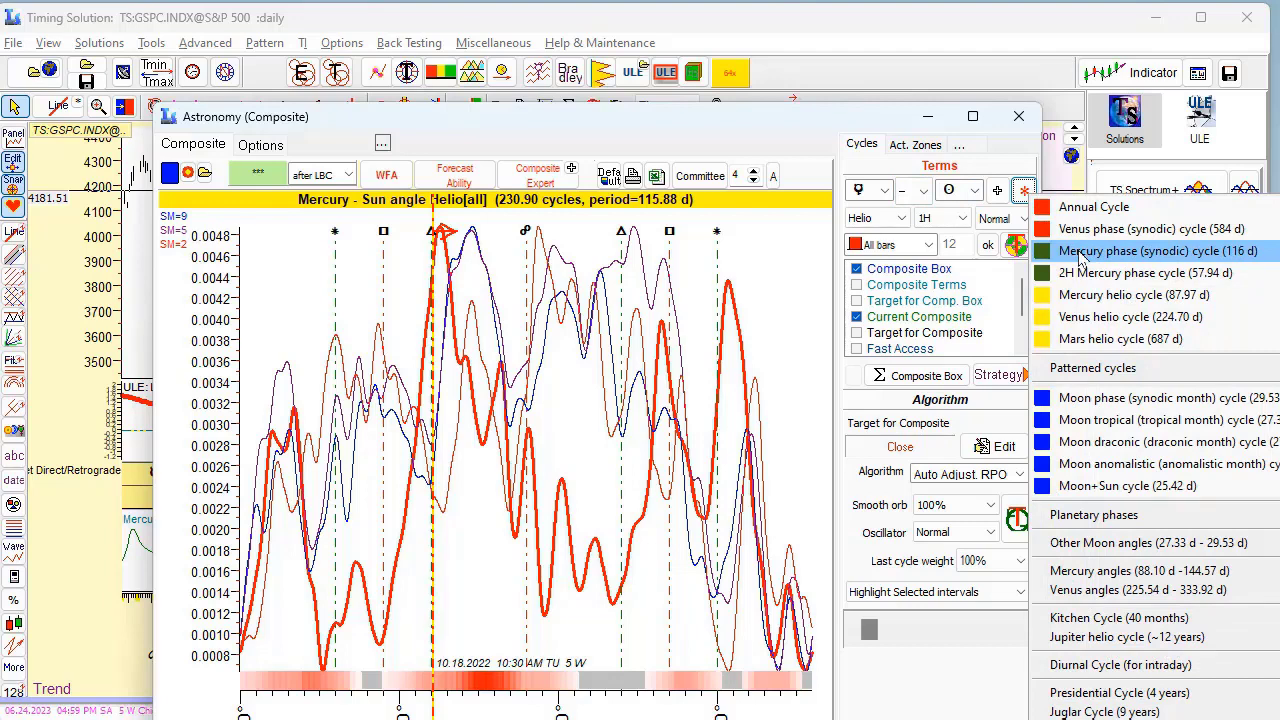
click(1080, 253)
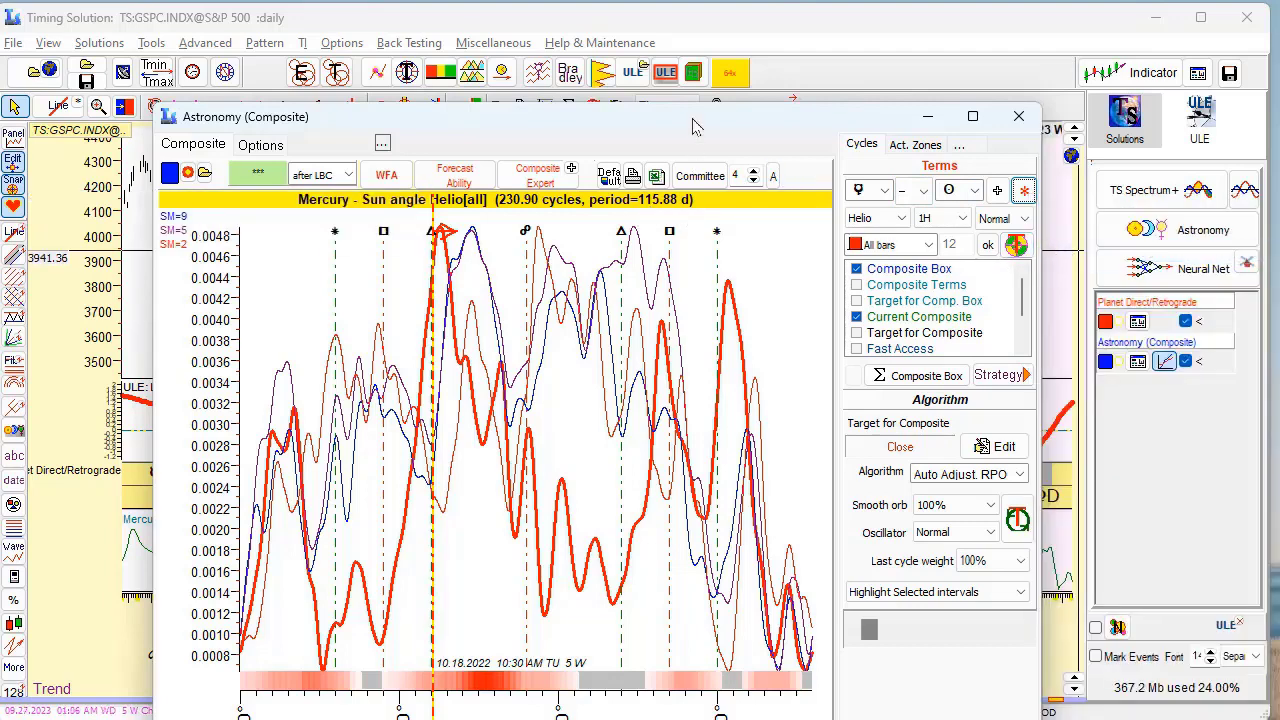
Overlay the composite oscillator on the price panel and dock the composite window on the right
drag(695, 133, 233, 44)
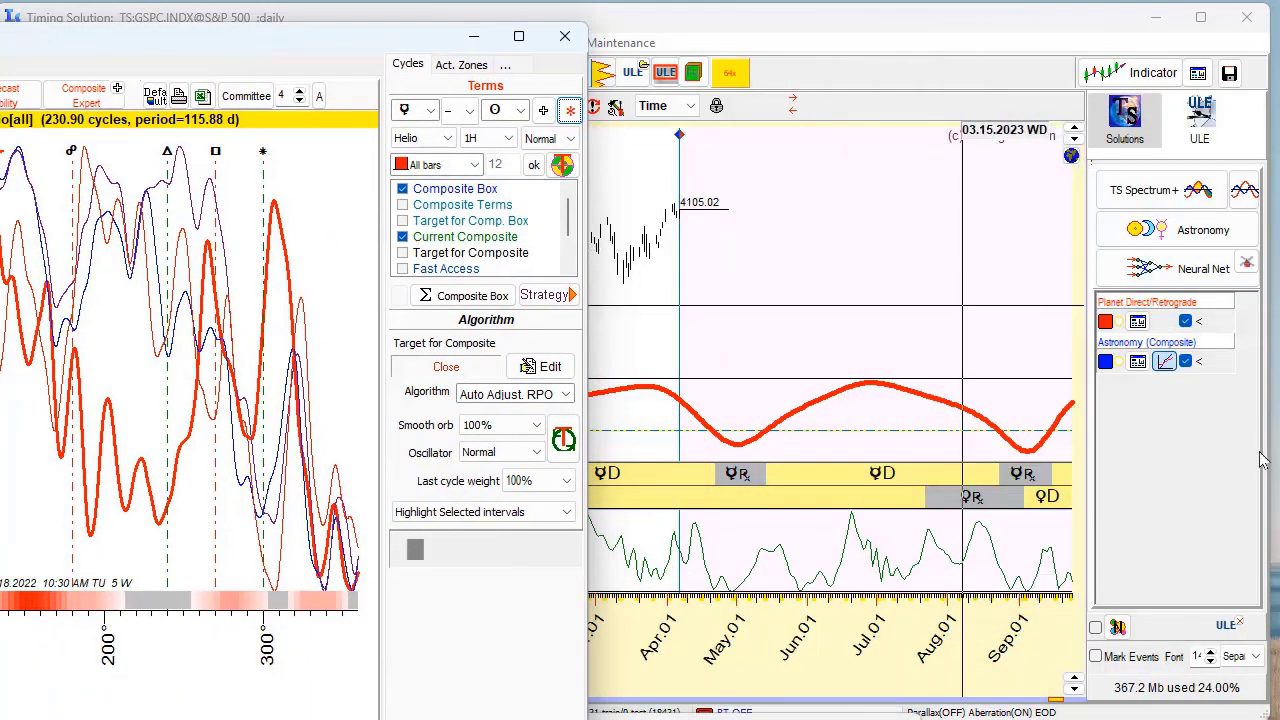
click(1166, 363)
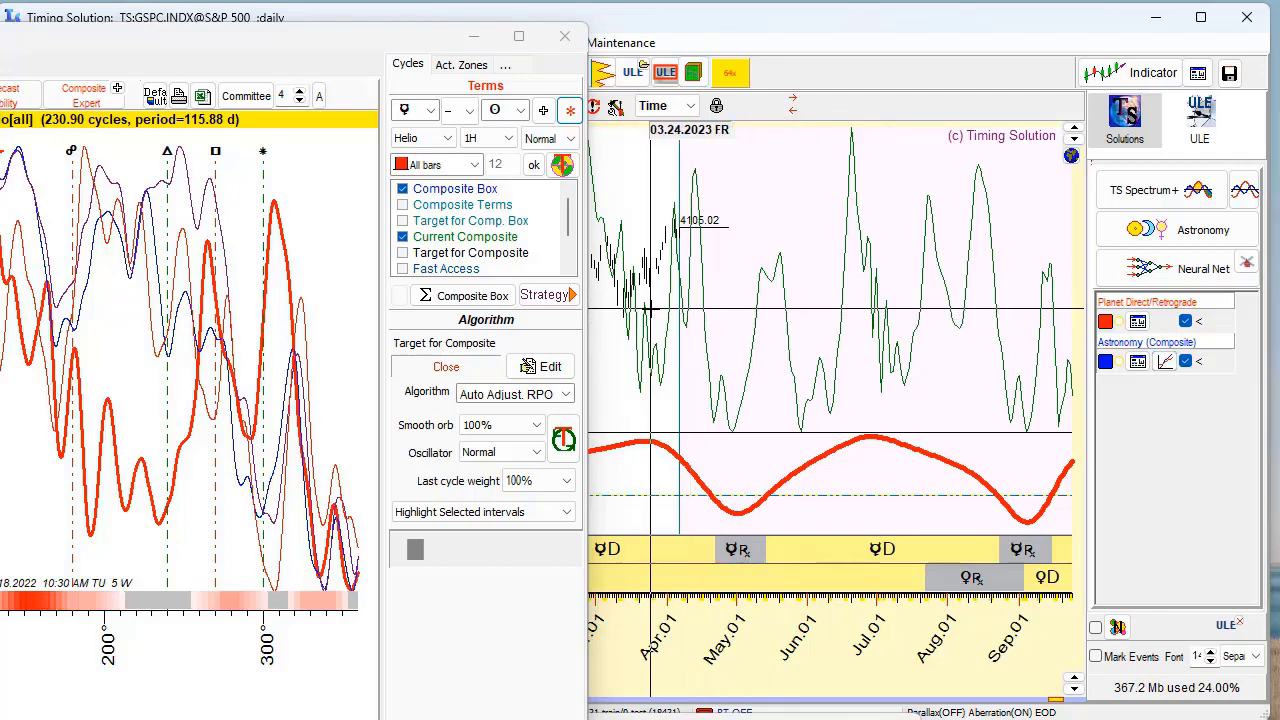
drag(347, 53, 597, 188)
drag(90, 171, 808, 51)
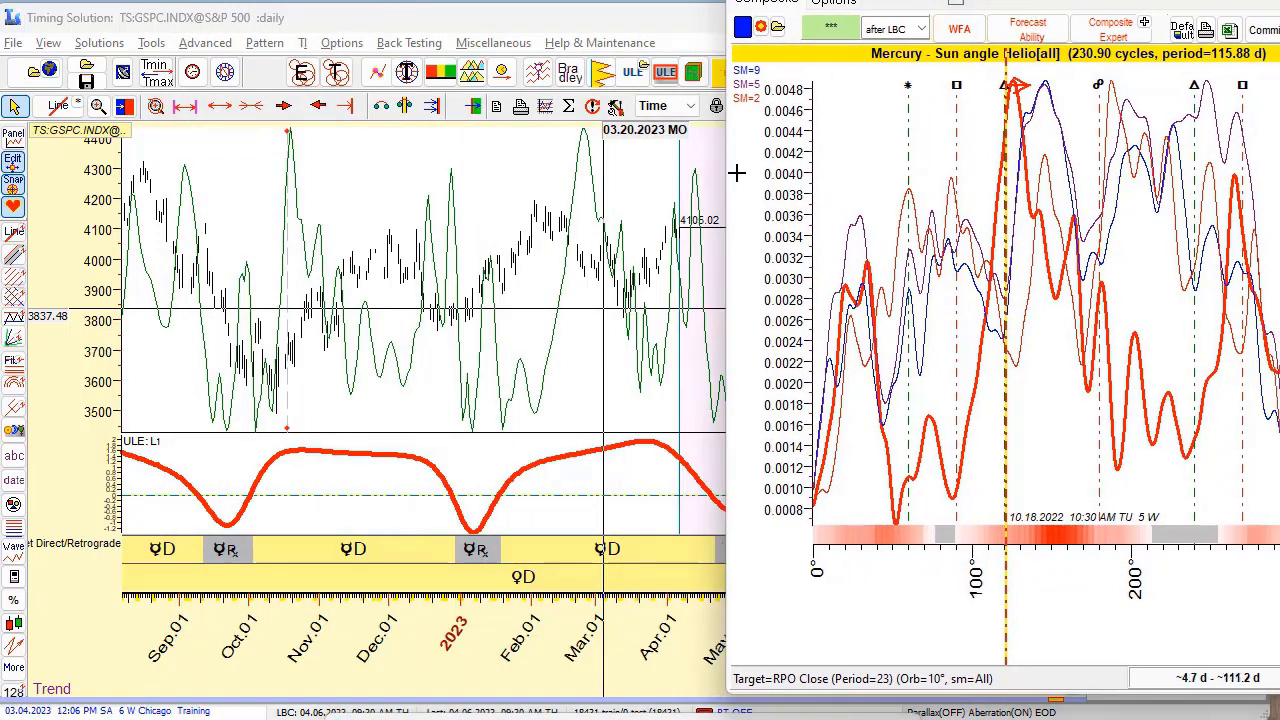
Reference the composite to 01.07.2023 and select the 334°49'–30°50' zone, rated 64.9% Up
click(474, 470)
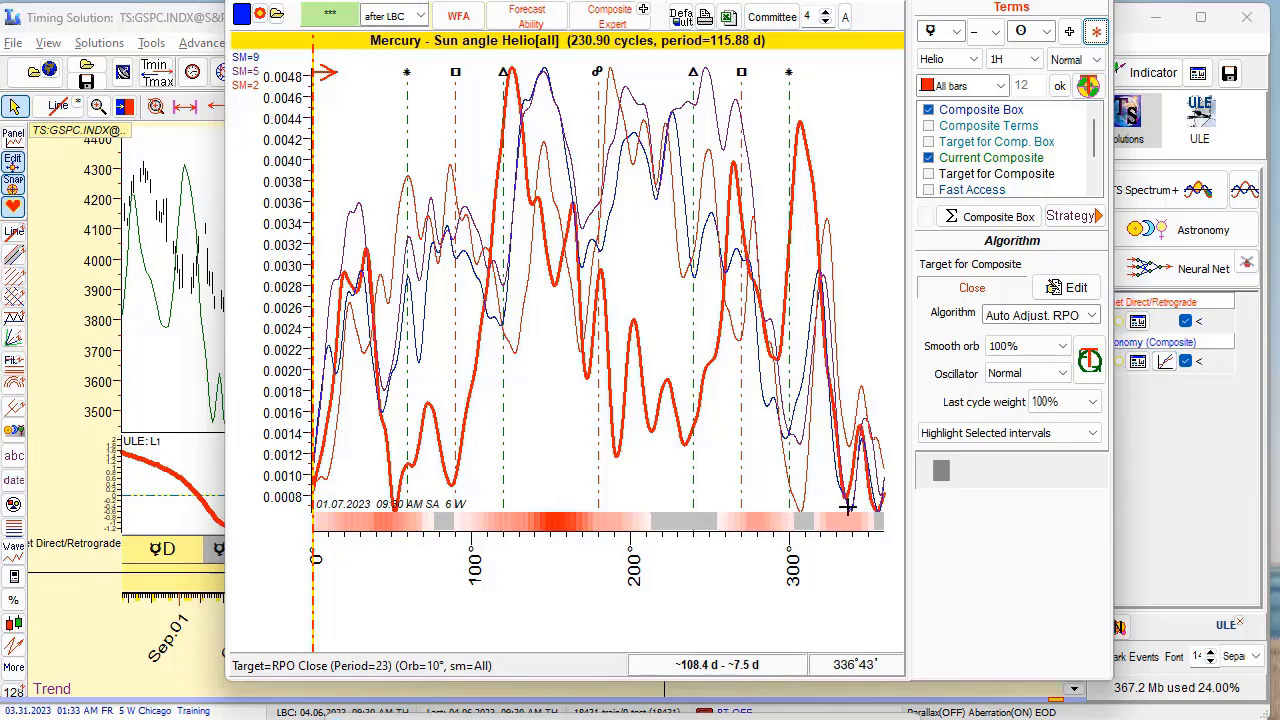
drag(845, 500, 932, 600)
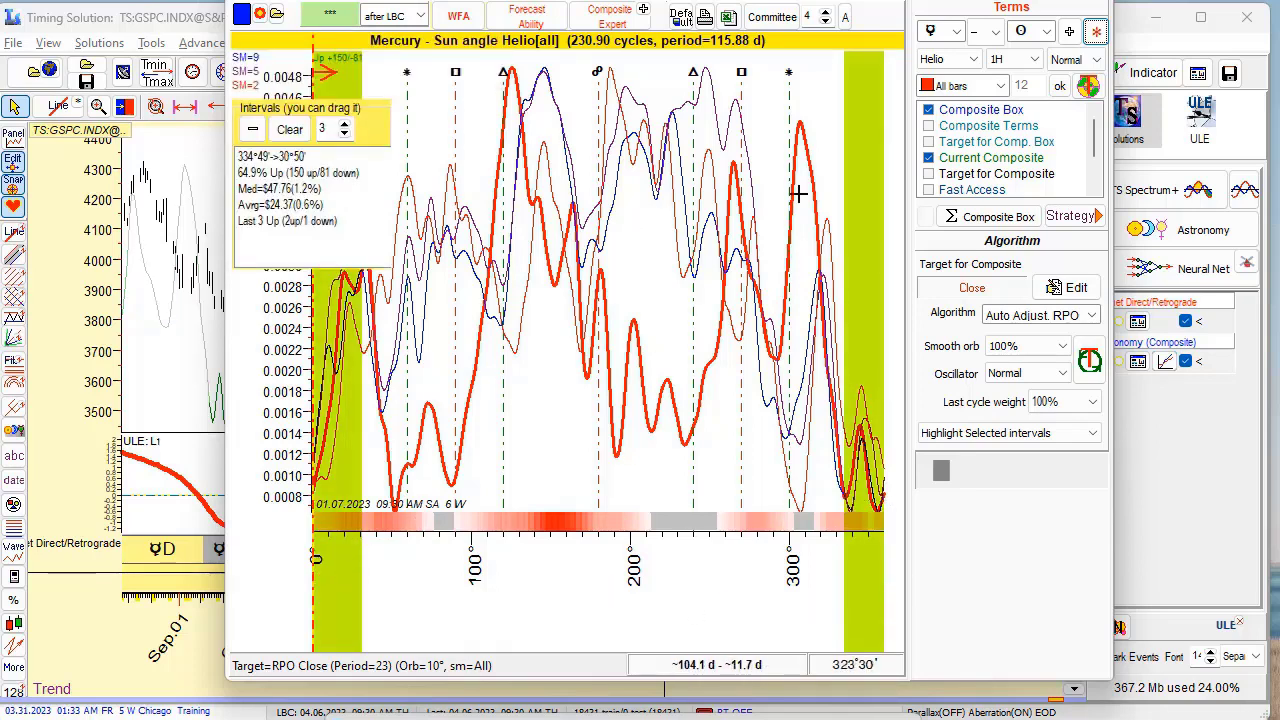
drag(314, 53, 820, 198)
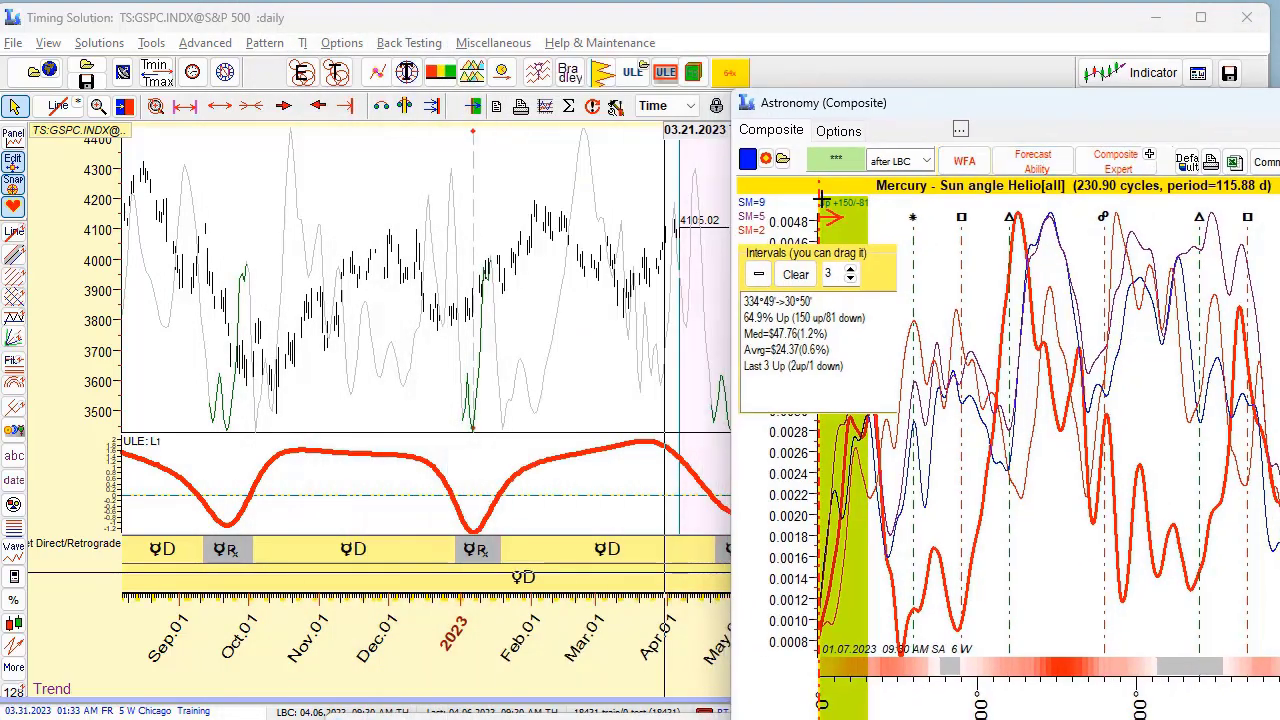
Raise the composite projection line's thickness three notches in Line Style and confirm
click(766, 161)
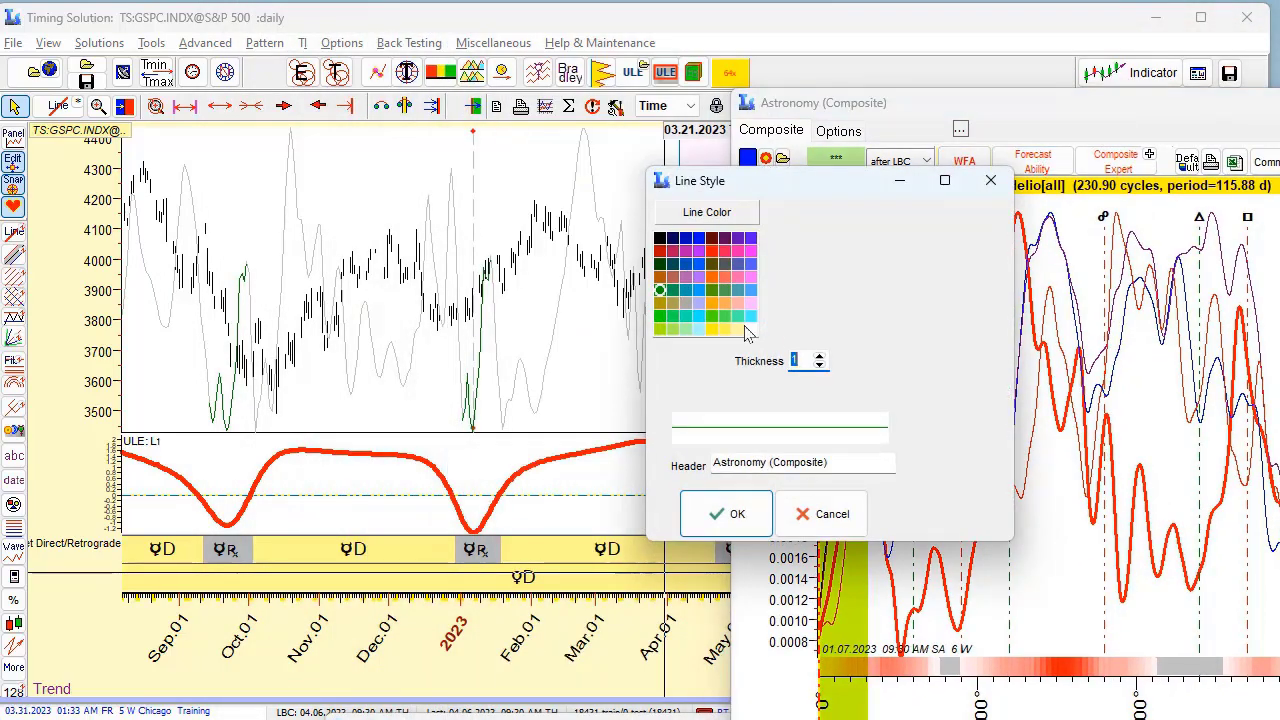
click(820, 355)
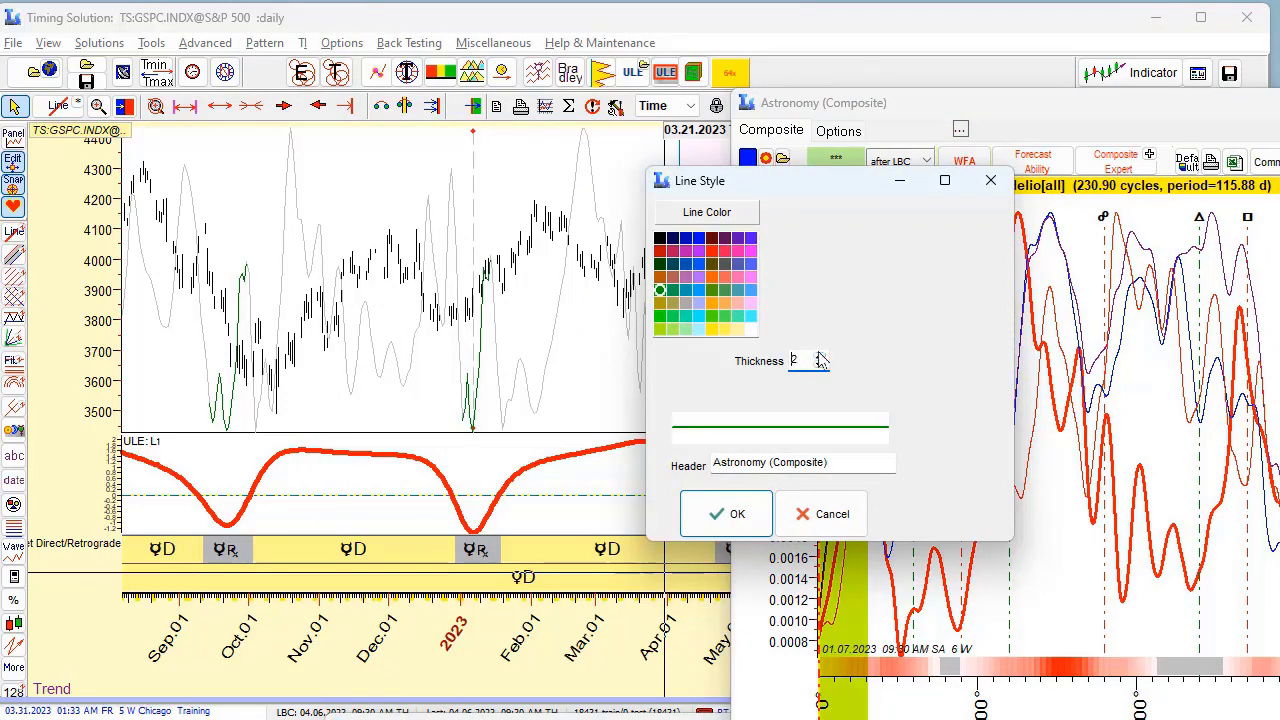
click(820, 355)
click(820, 355)
click(820, 355)
click(755, 497)
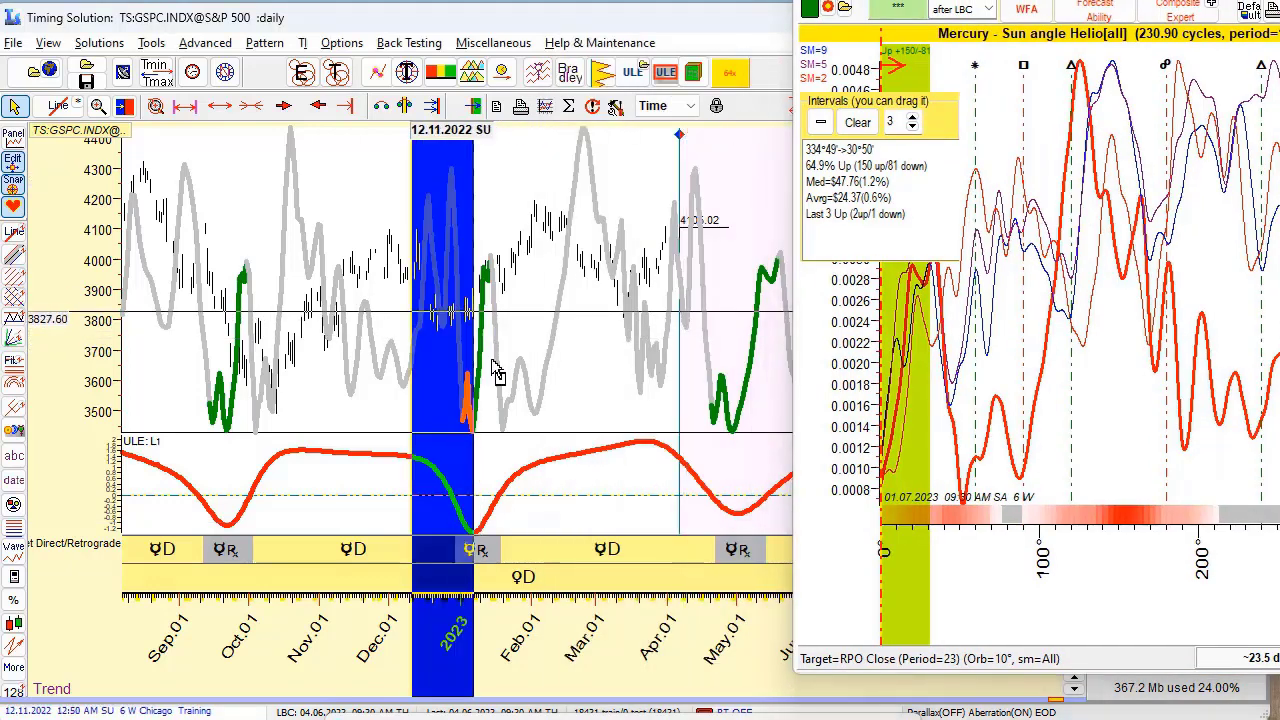
scroll(548, 329, up, 5)
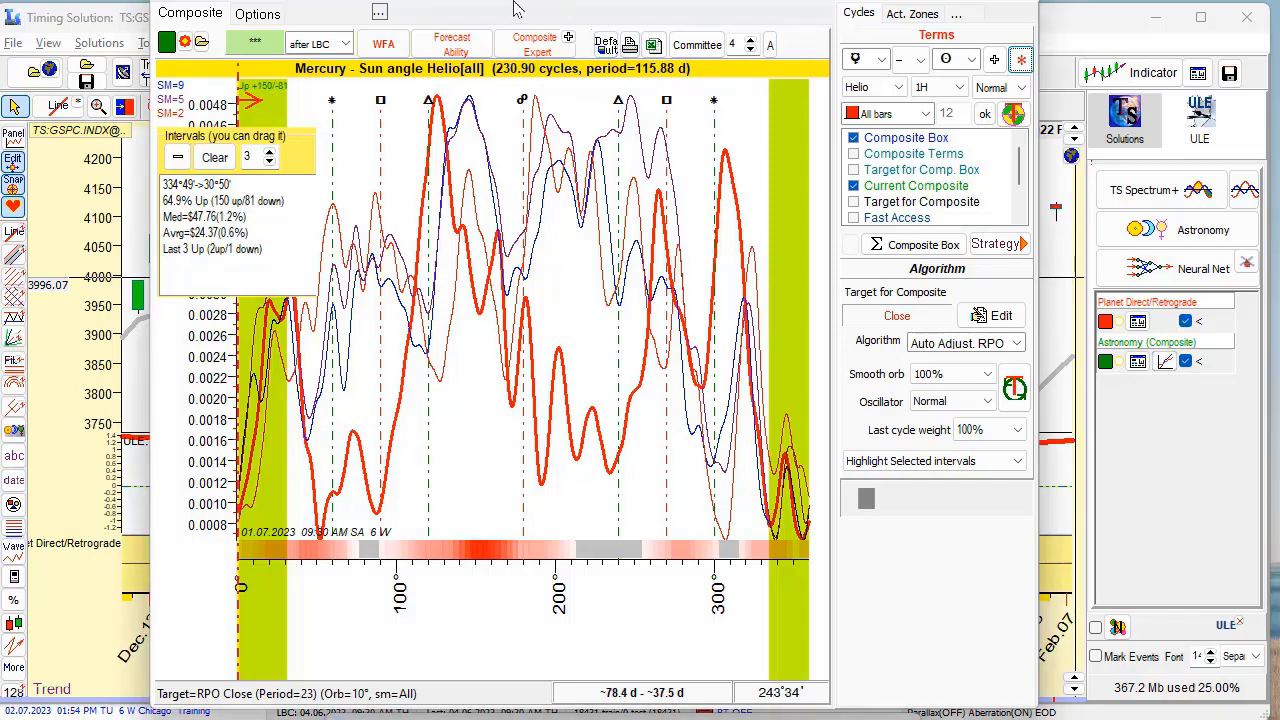
Move the composite window aside, compress the time axis five notches, and place a reference date marker
drag(300, 10, 1210, 252)
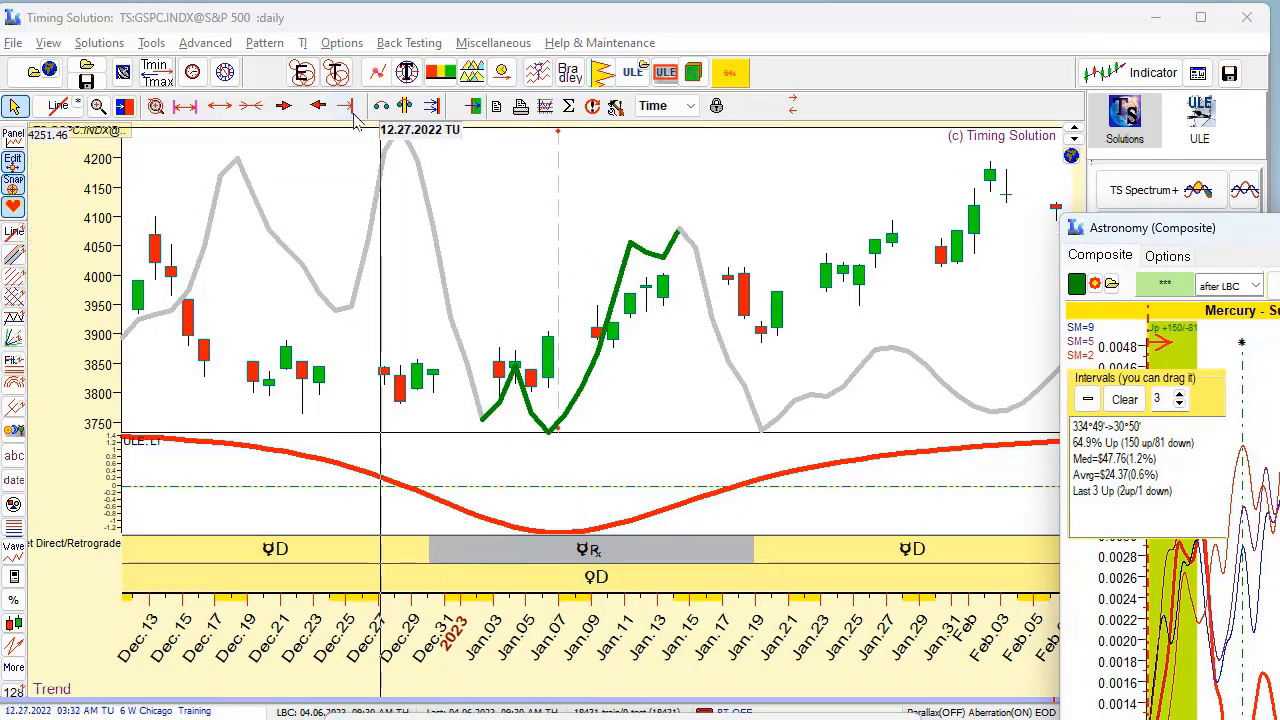
click(222, 108)
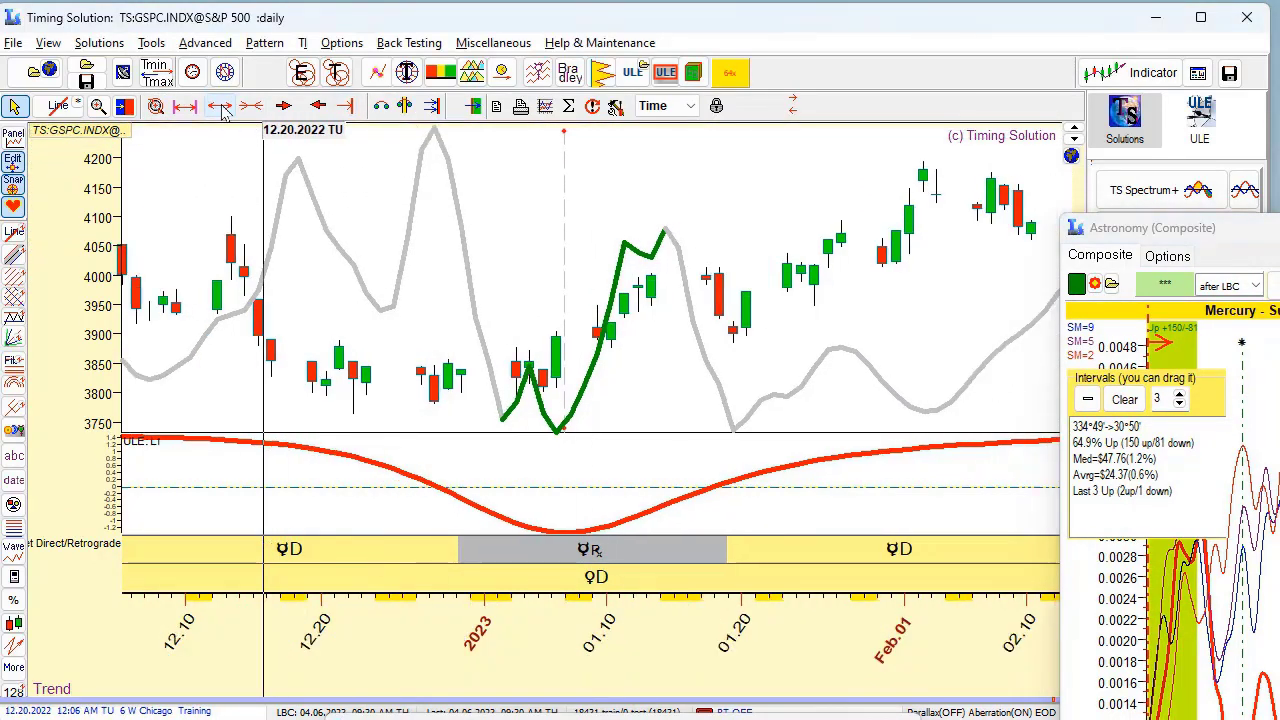
click(222, 108)
click(222, 108)
click(222, 108)
click(222, 108)
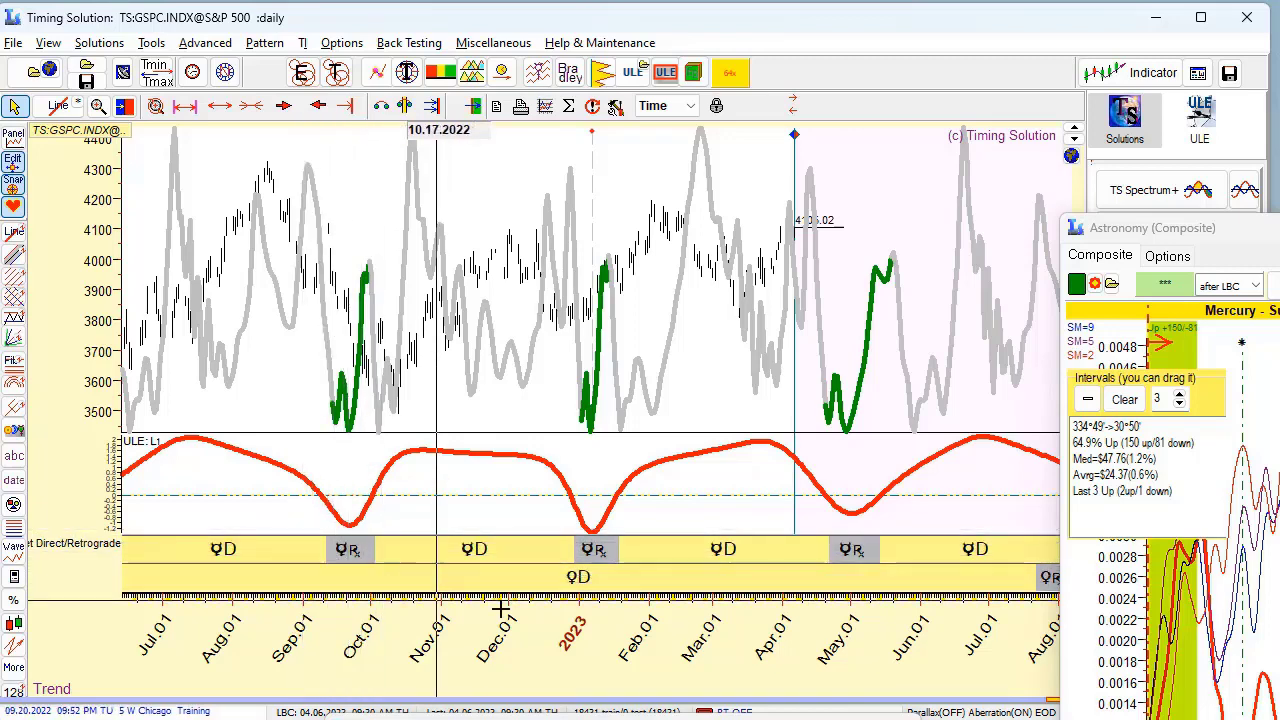
click(591, 585)
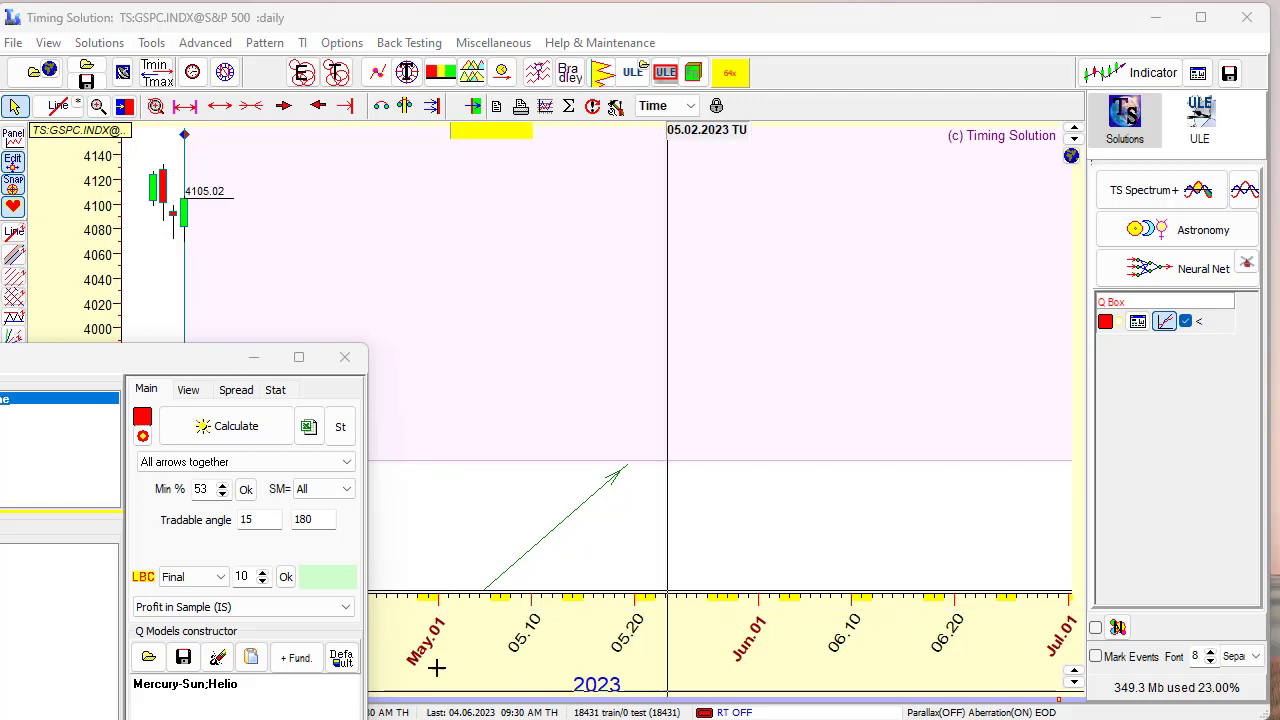
Reposition the Q Box and list the trades for the Up 68.3% predictable zone
drag(89, 363, 810, 357)
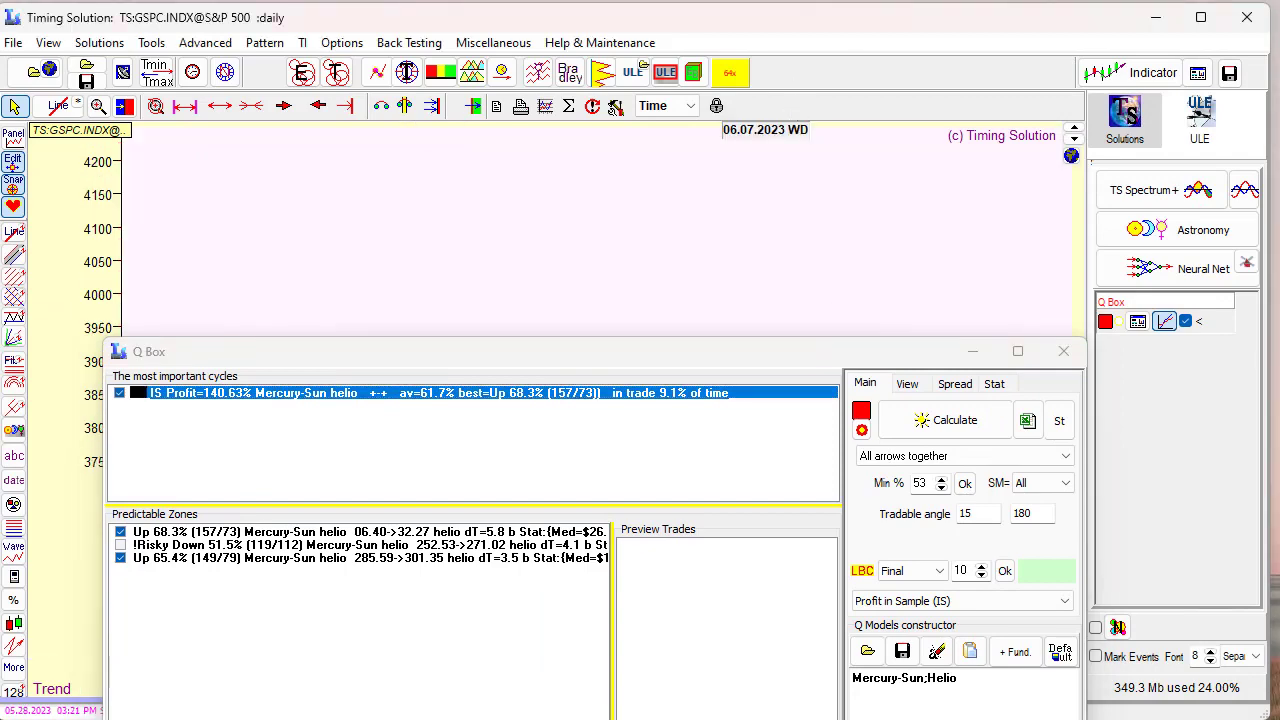
drag(806, 356, 0, 35)
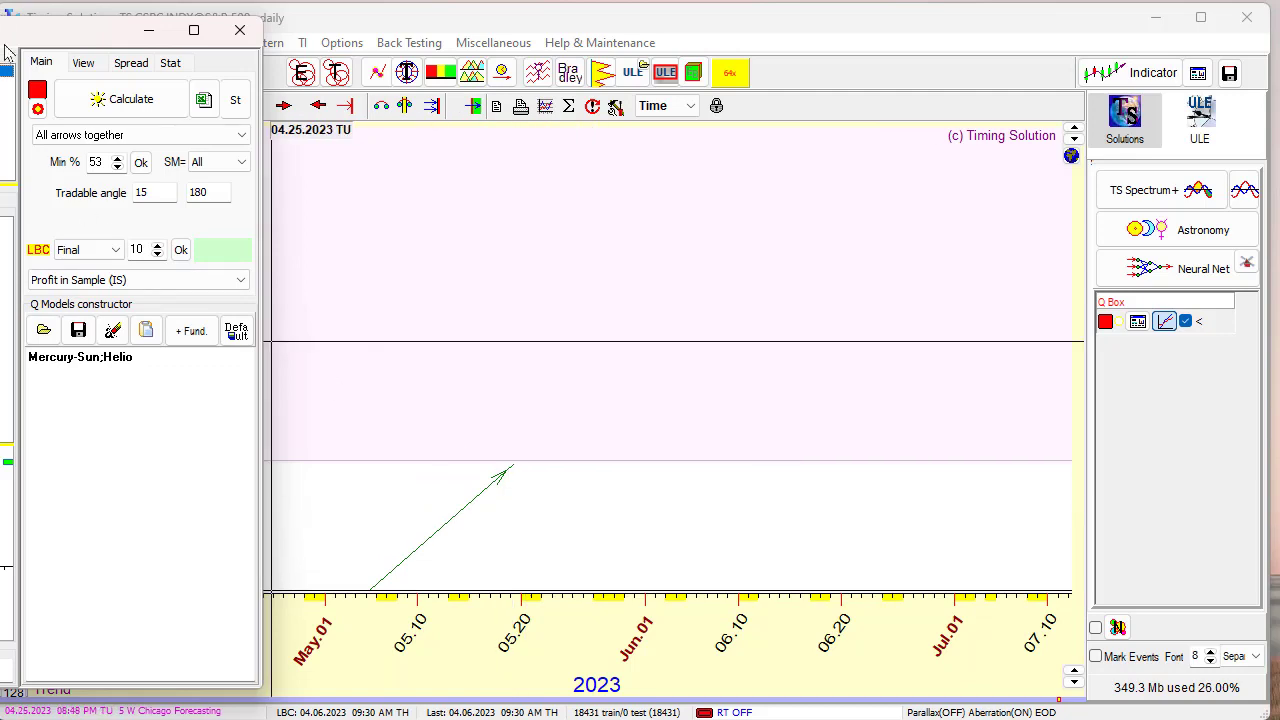
drag(52, 40, 1270, 38)
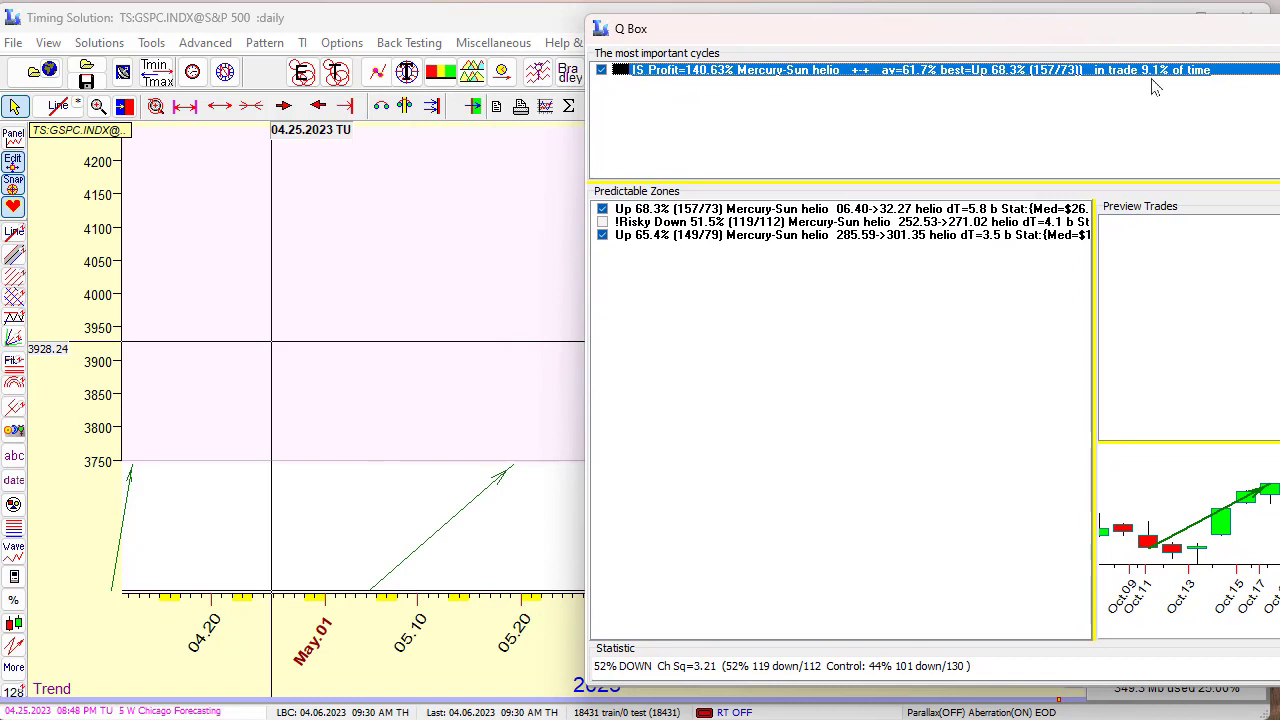
click(714, 212)
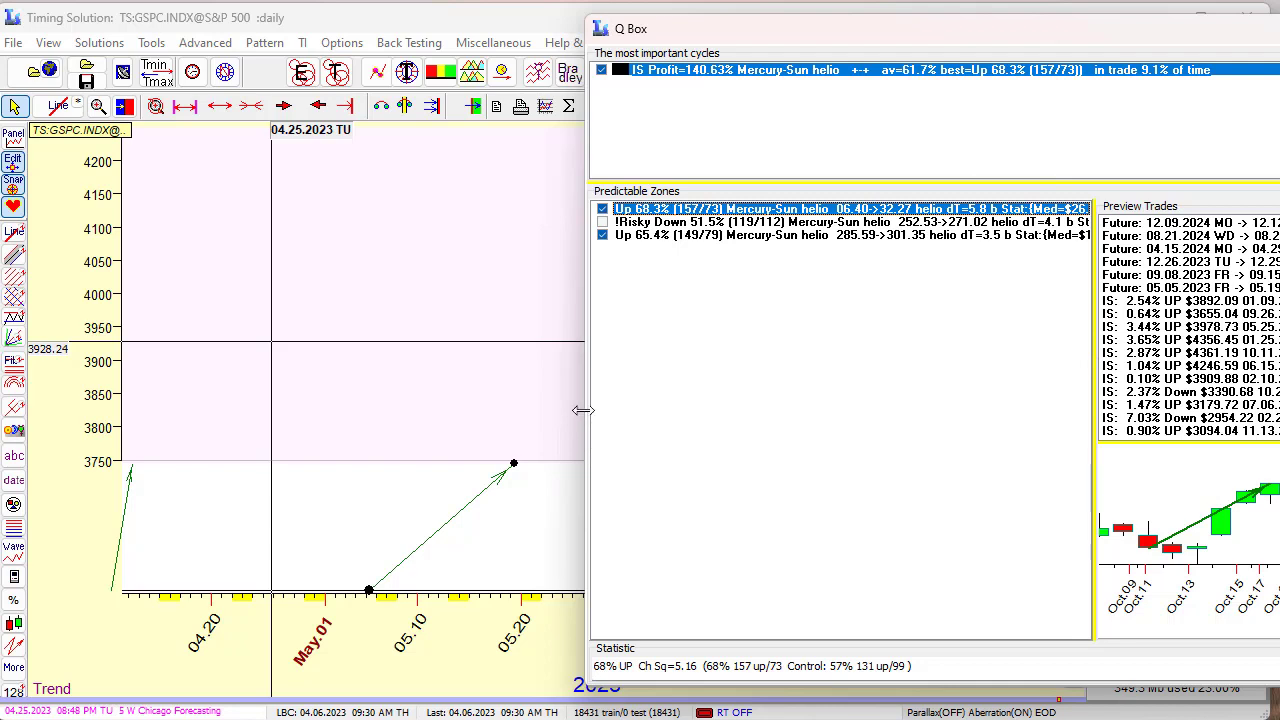
drag(586, 410, 838, 410)
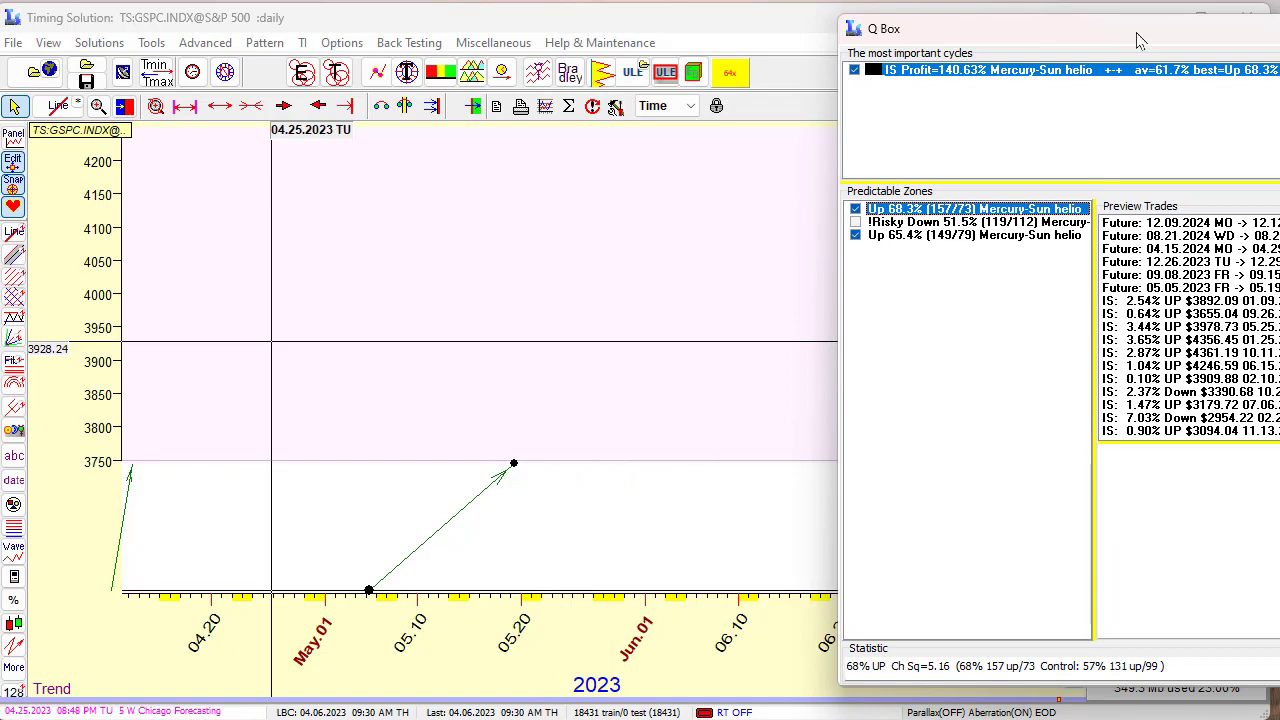
drag(1136, 30, 718, 14)
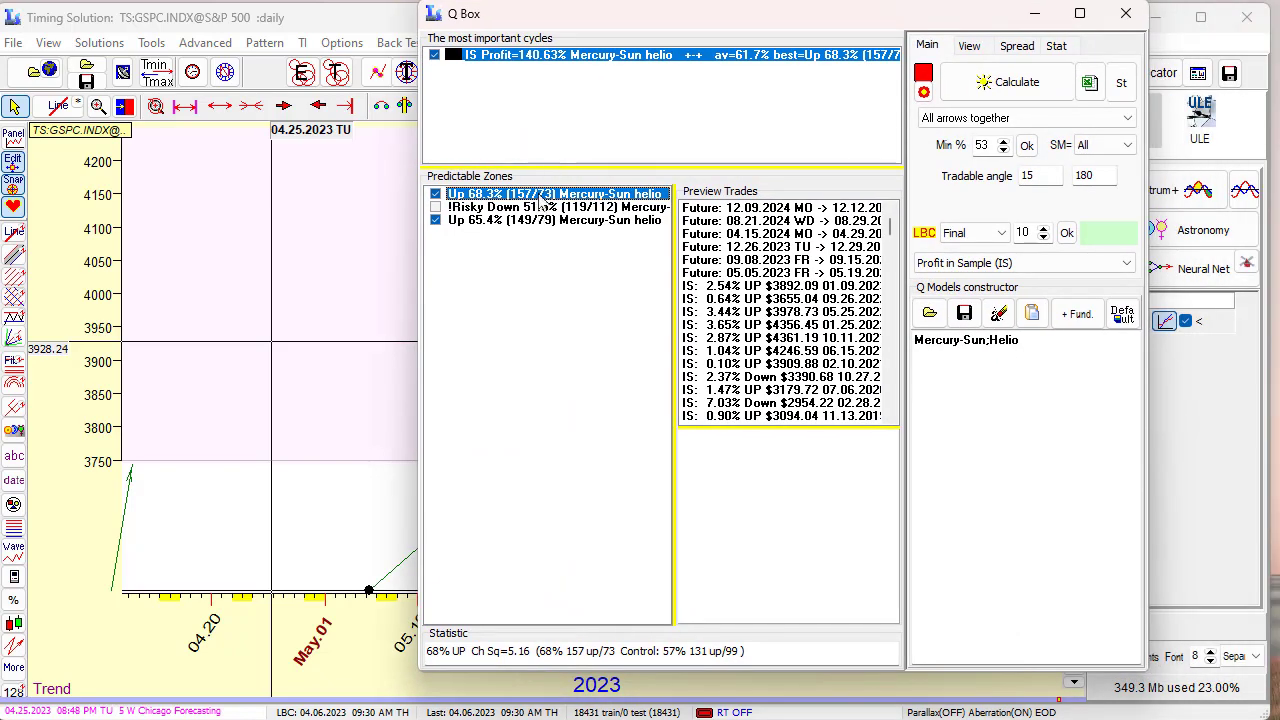
Preview the 2.54%, 0.64%, 3.44%, 3.65% and 2.87% UP trades, then move the Q Box to the bottom
click(737, 288)
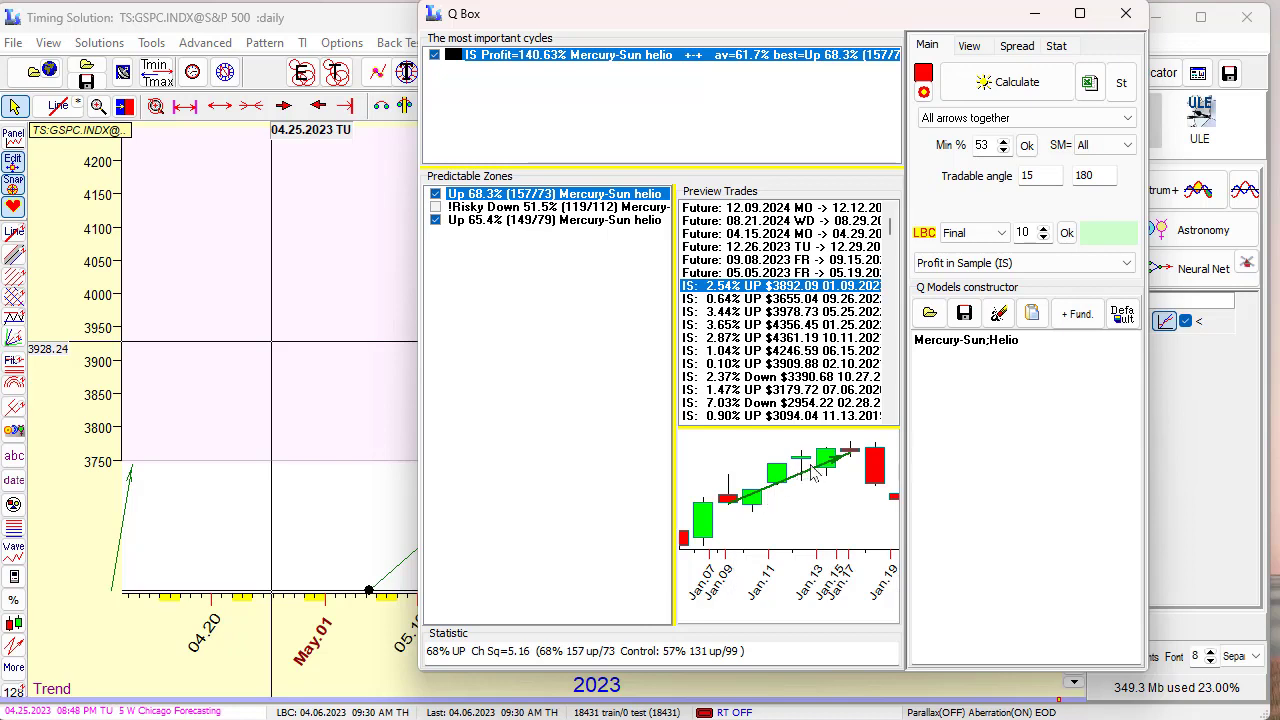
click(787, 299)
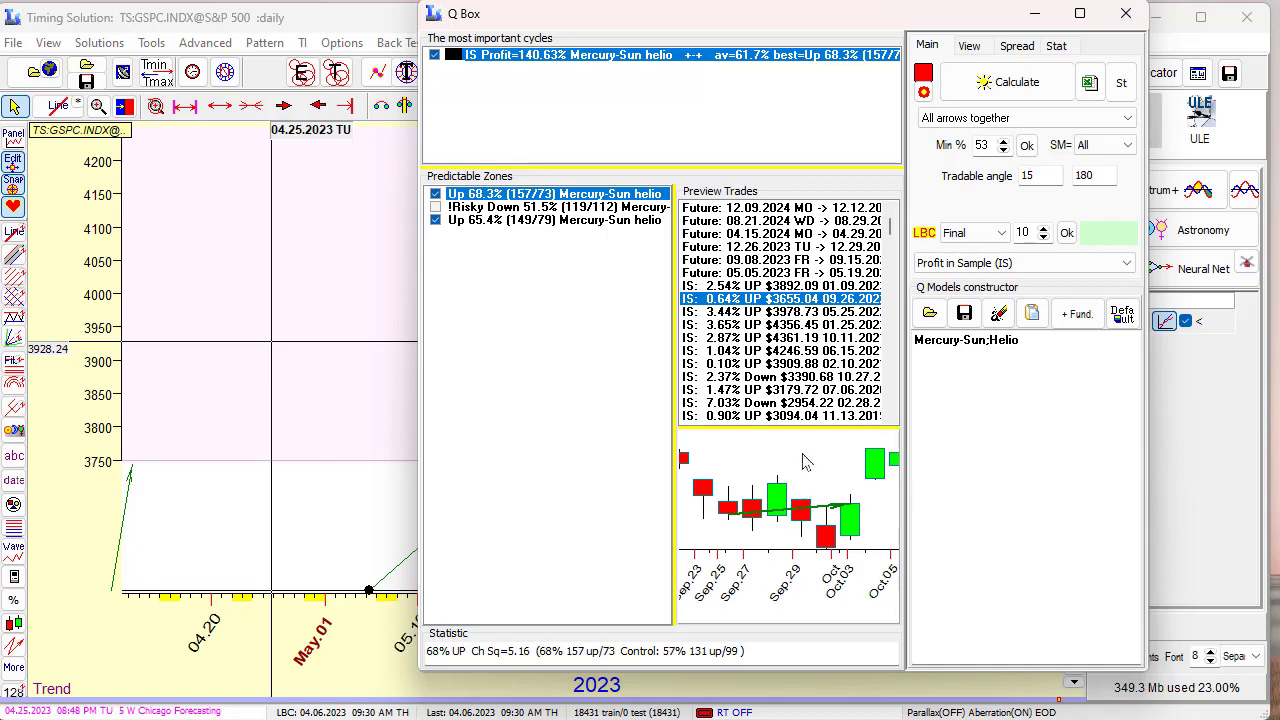
click(801, 314)
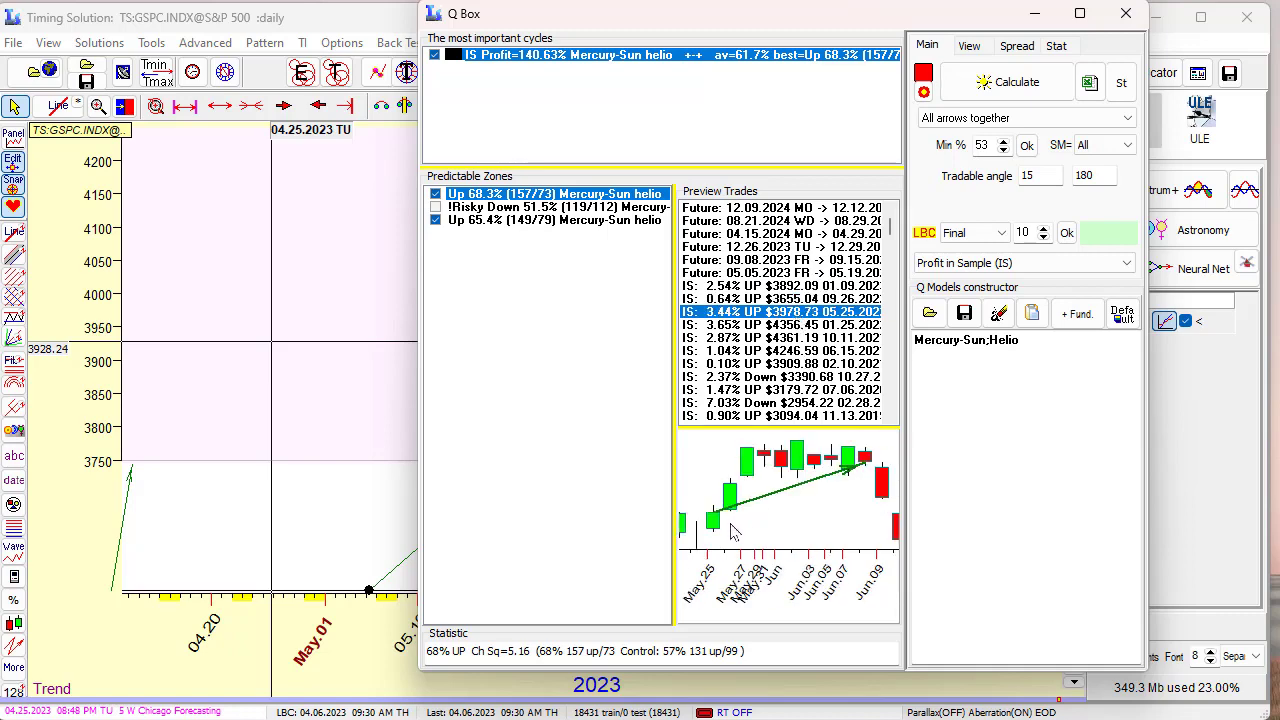
click(814, 325)
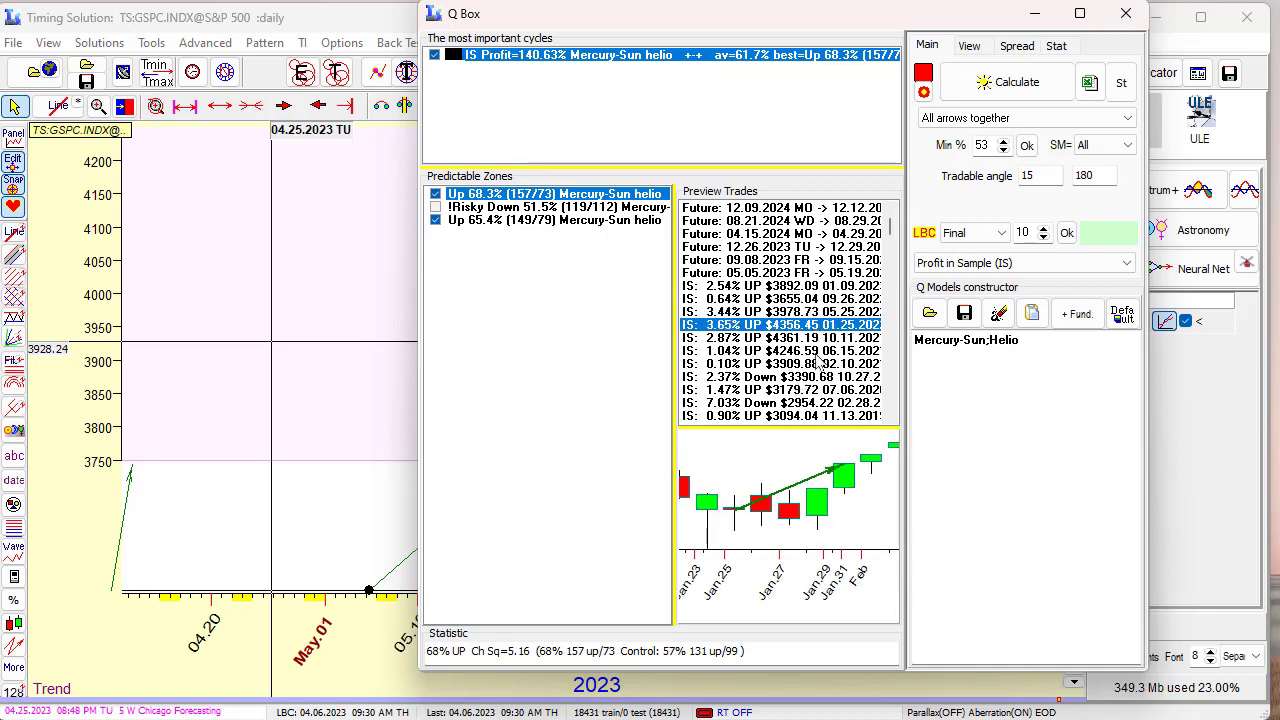
click(782, 340)
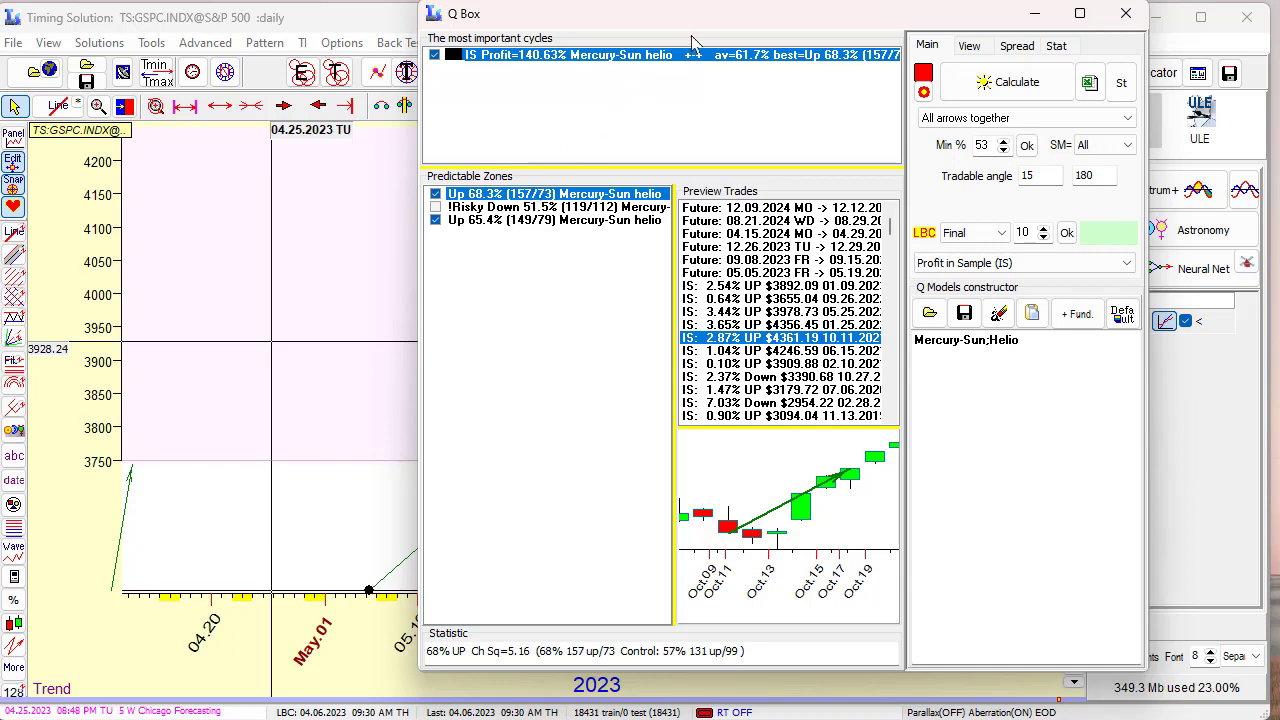
drag(706, 30, 469, 705)
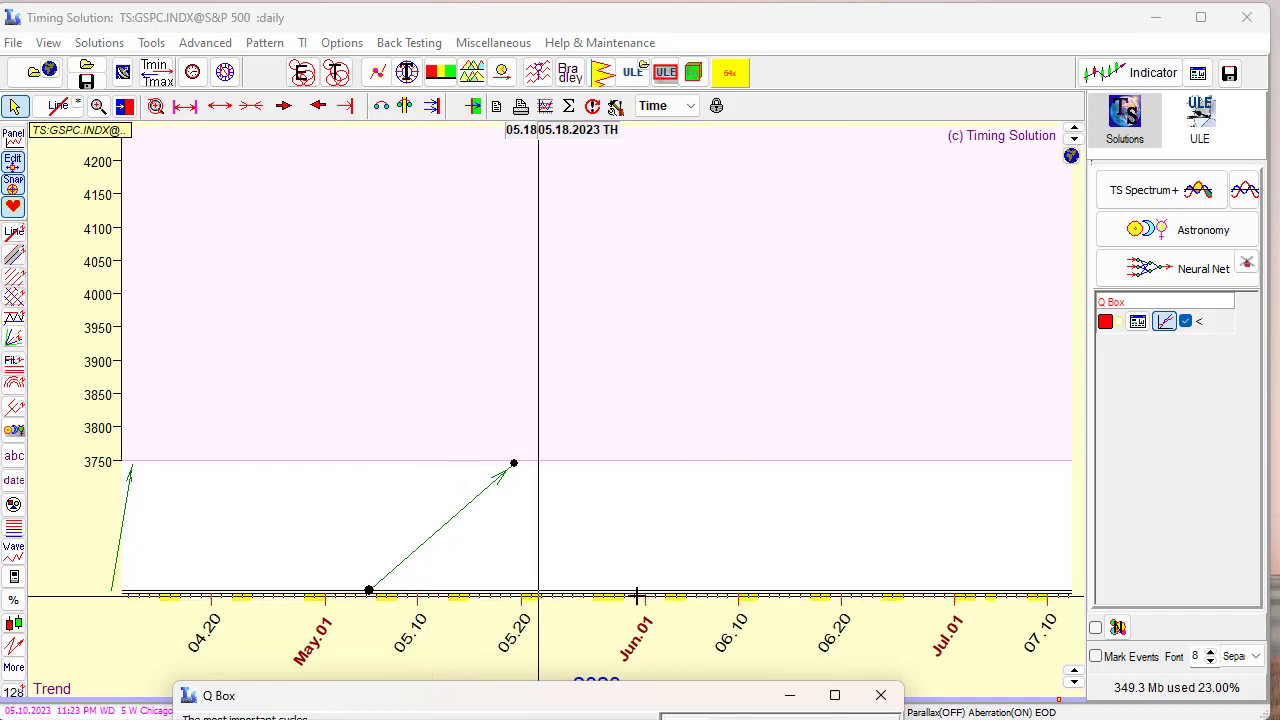
Enable Natural Cycles on the S&P 500 chart and add the Fast Annual and Mid. Annual curves
click(1095, 627)
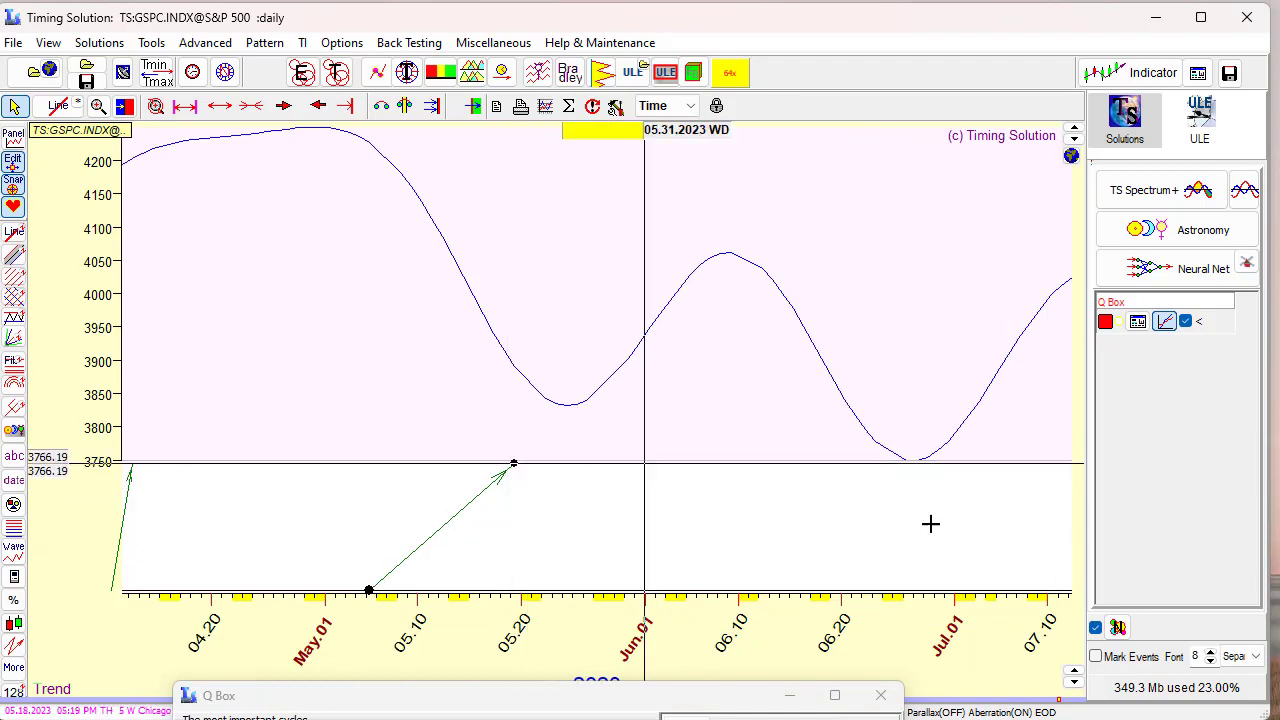
click(1118, 627)
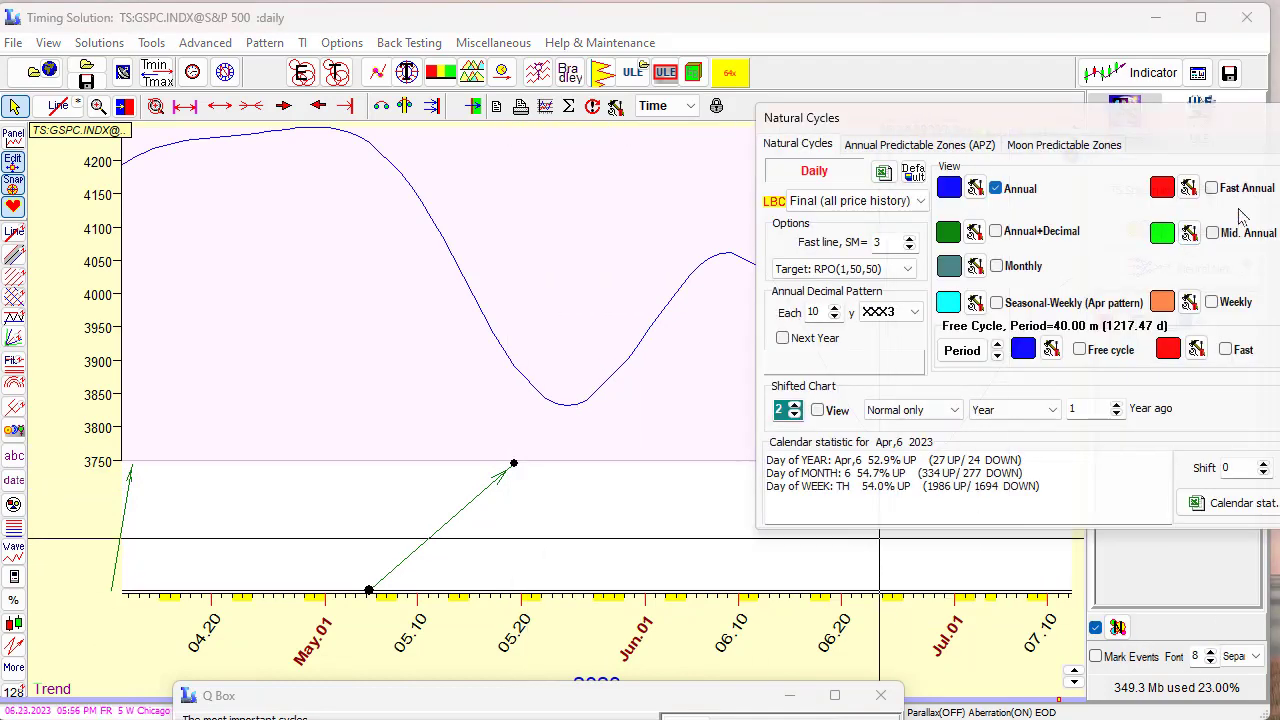
click(1212, 189)
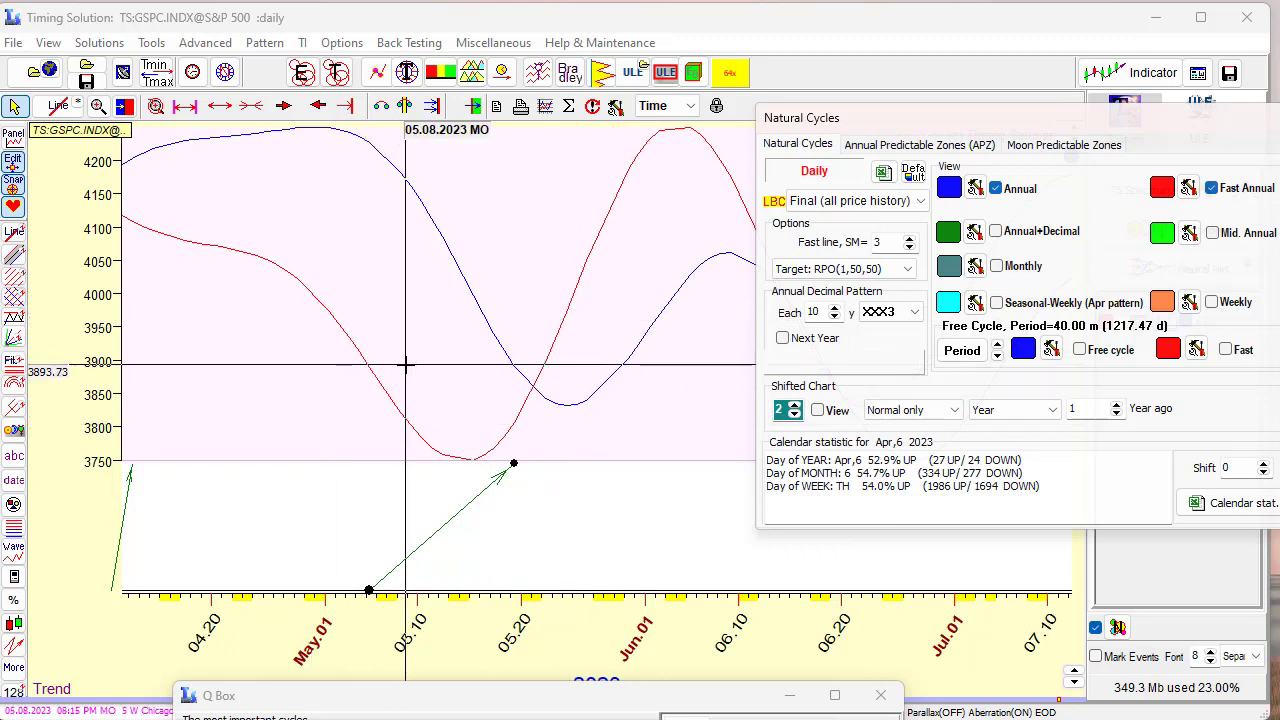
click(1213, 234)
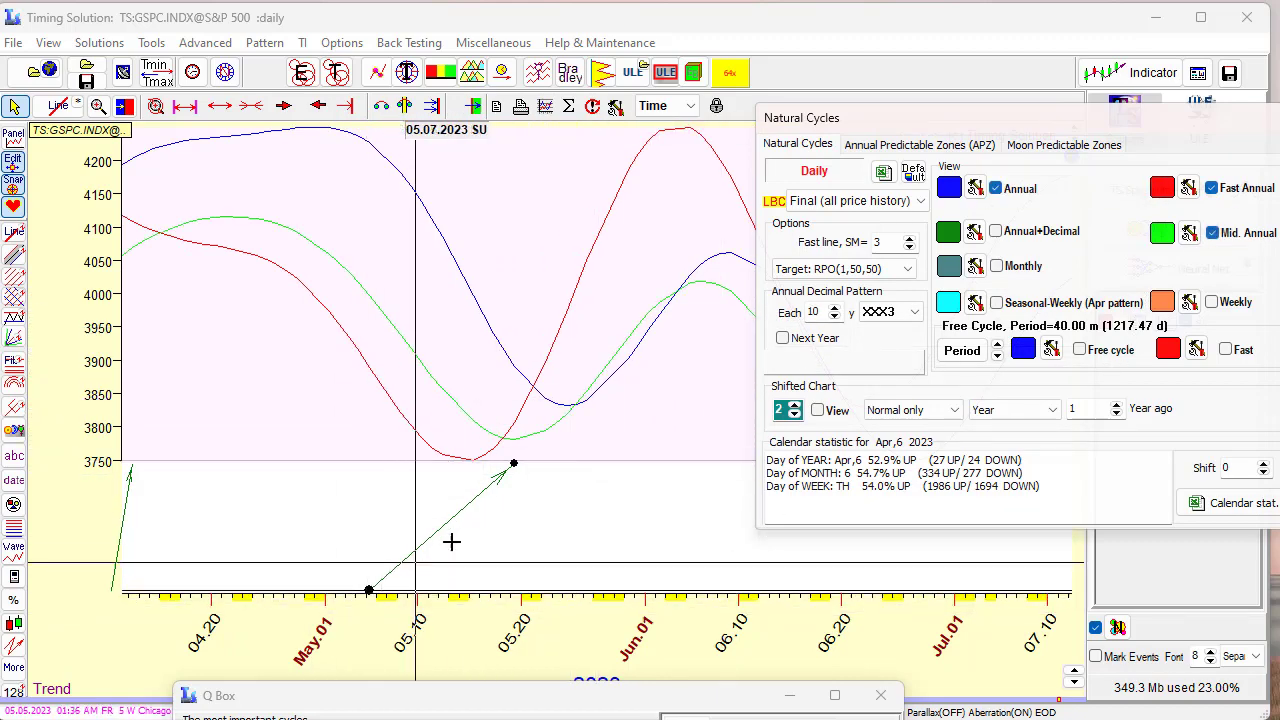